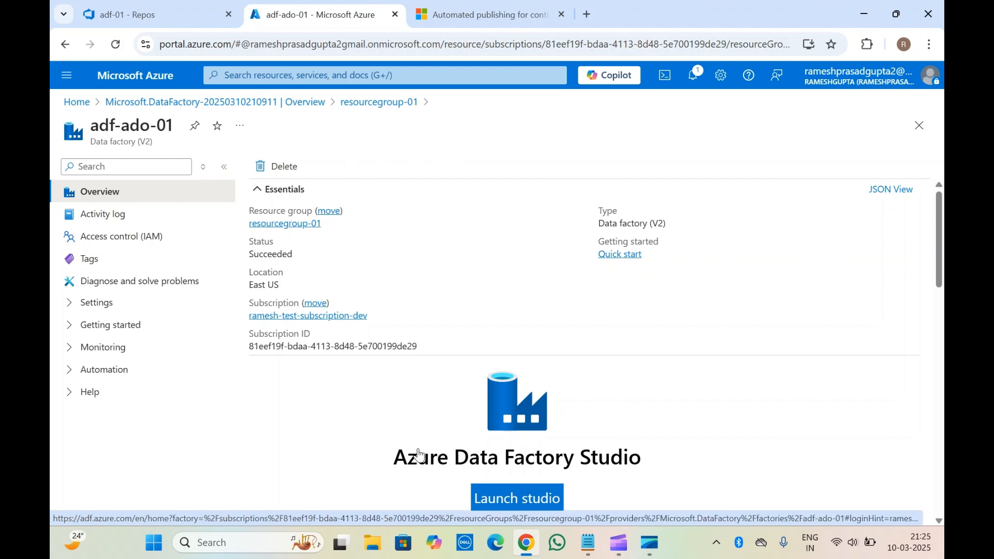
# Launch Azure Data Factory Studio for the adf-ado-01 data factory.
pyautogui.click(512, 487)
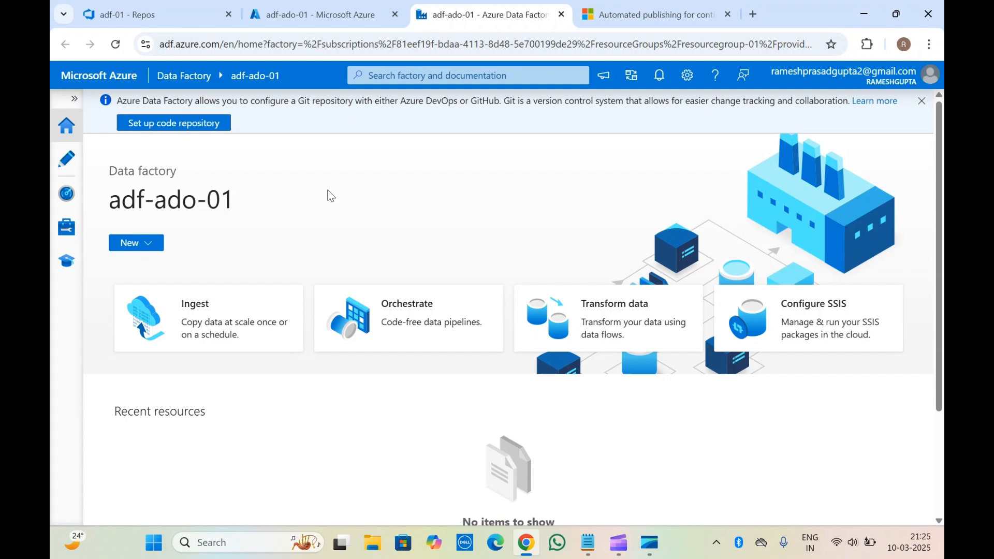
# View the Create Data Factory form through the Azure portal's Data factories list, and return to the list.
pyautogui.click(323, 12)
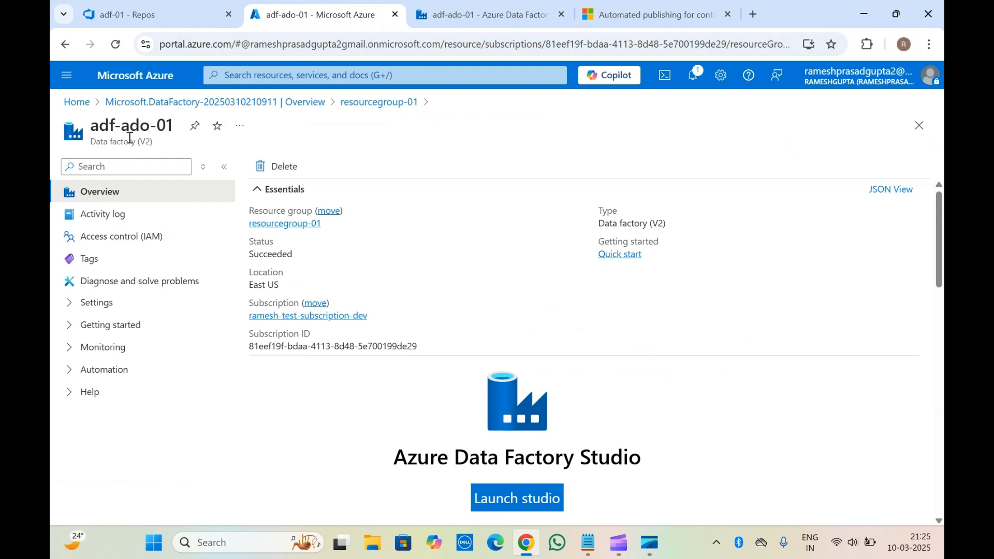
pyautogui.click(76, 102)
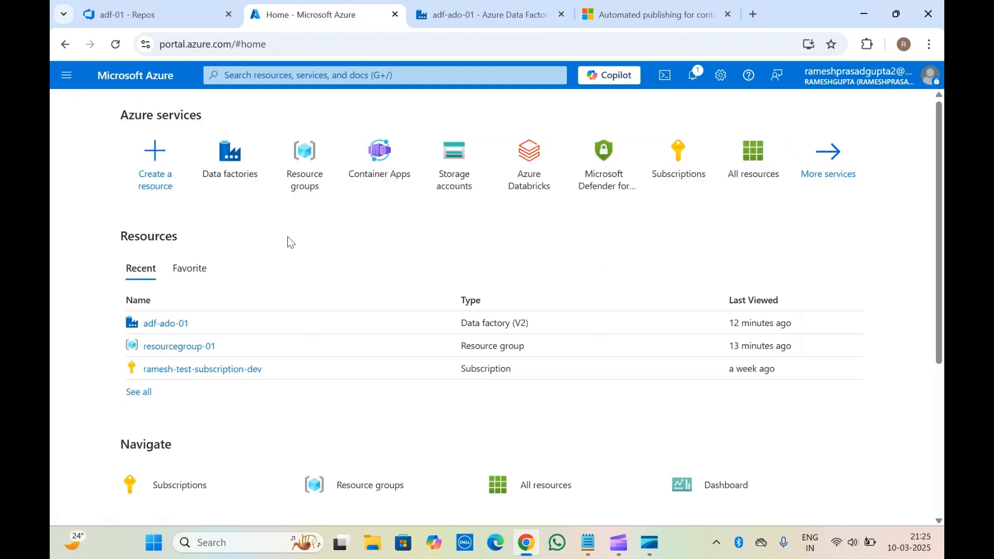
pyautogui.click(228, 160)
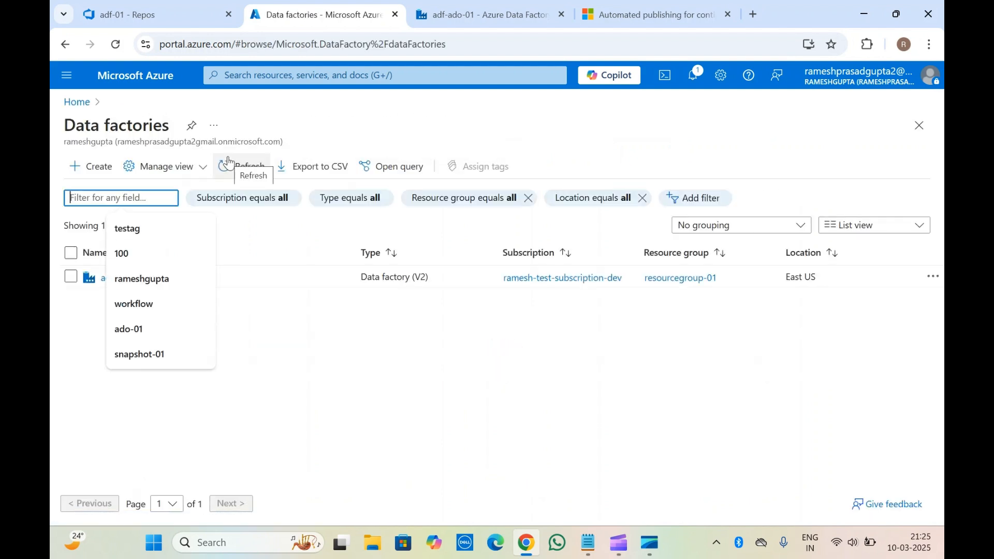
pyautogui.click(110, 133)
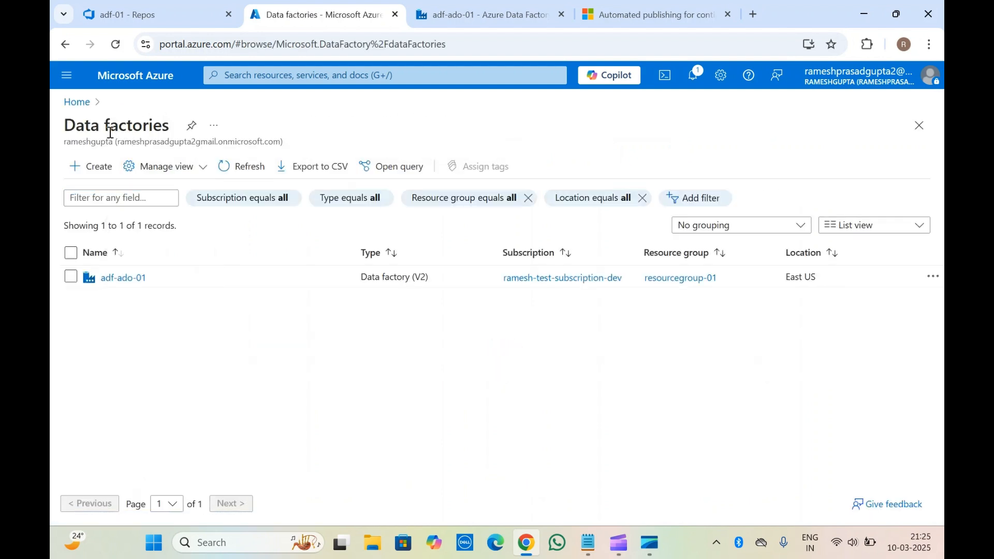
pyautogui.click(91, 166)
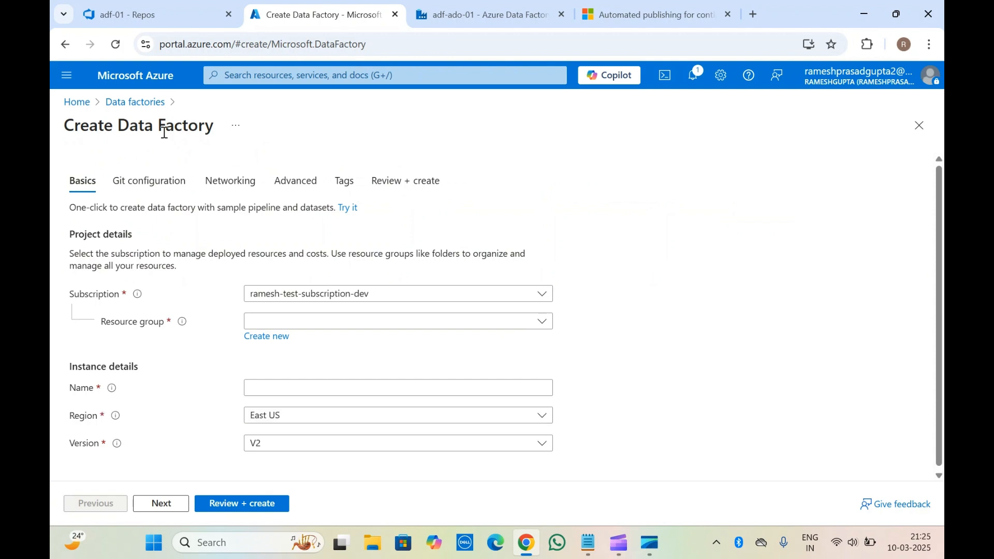
pyautogui.click(148, 103)
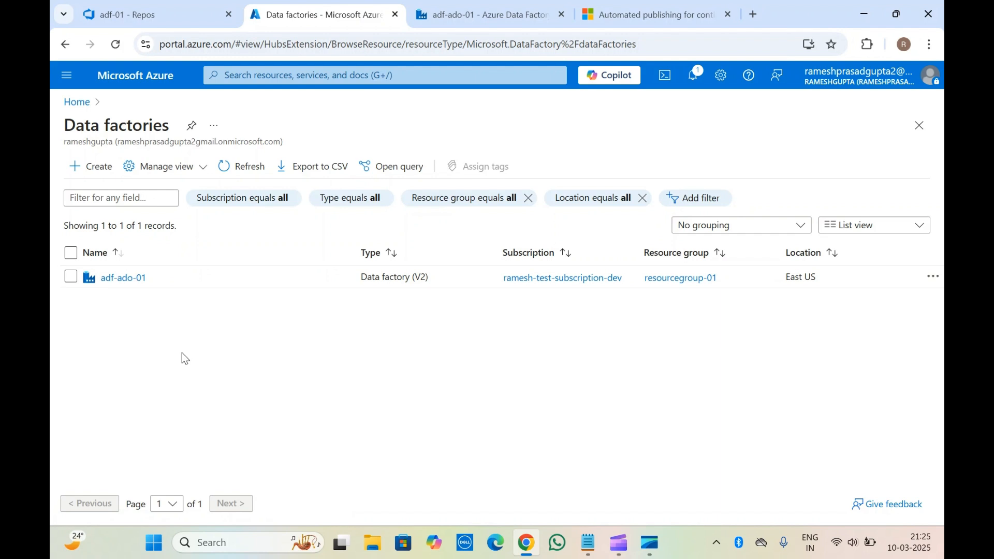
# Open the adf-ado-01 data factory from the list and go to its Data Factory Studio.
pyautogui.click(122, 279)
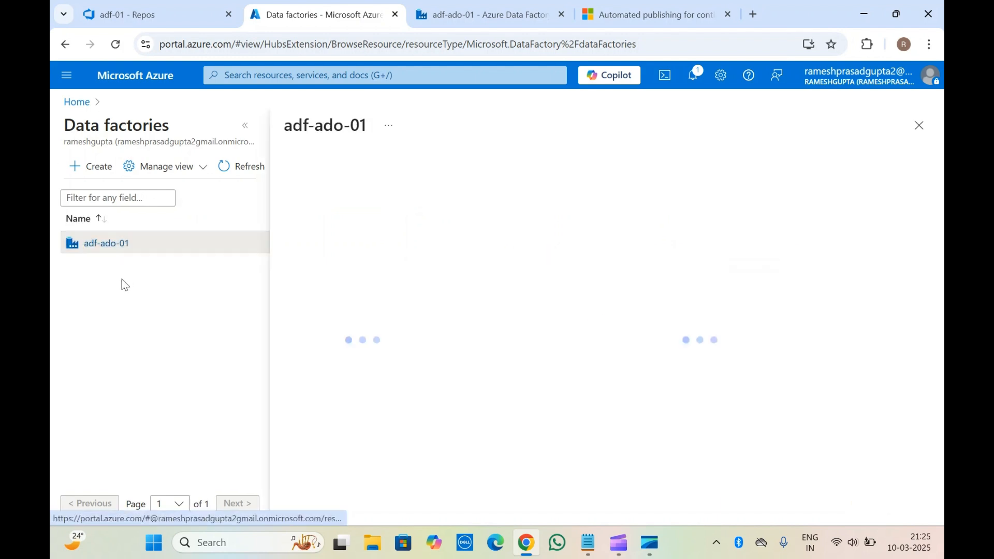
pyautogui.click(245, 126)
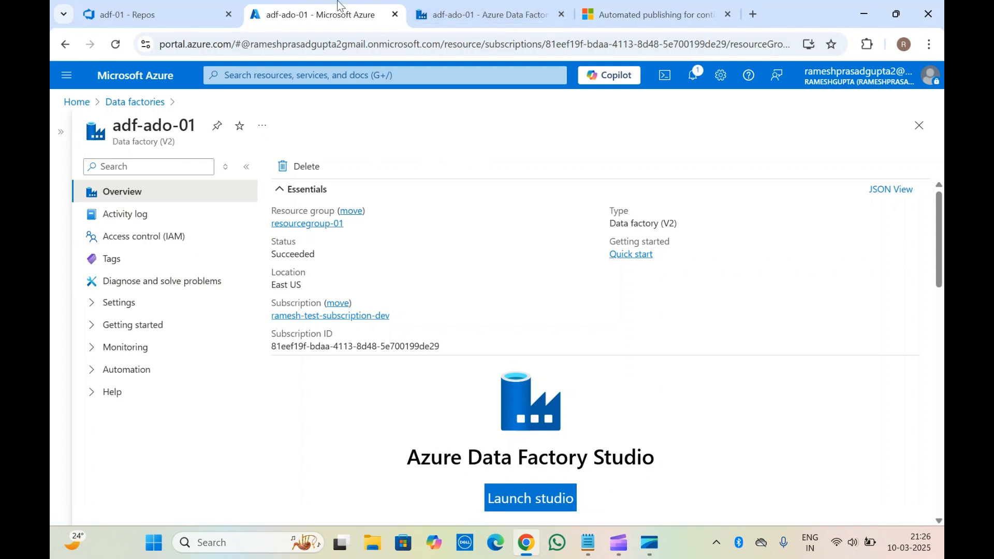
pyautogui.click(471, 5)
pyautogui.click(336, 4)
pyautogui.click(526, 497)
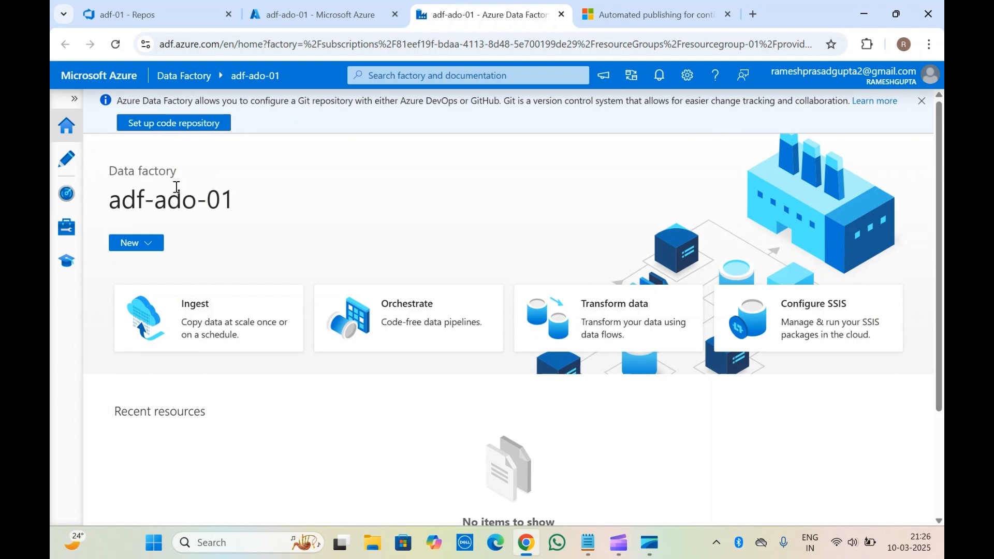
# Open the data factory's Git configuration settings and start configuring a repository.
pyautogui.click(61, 231)
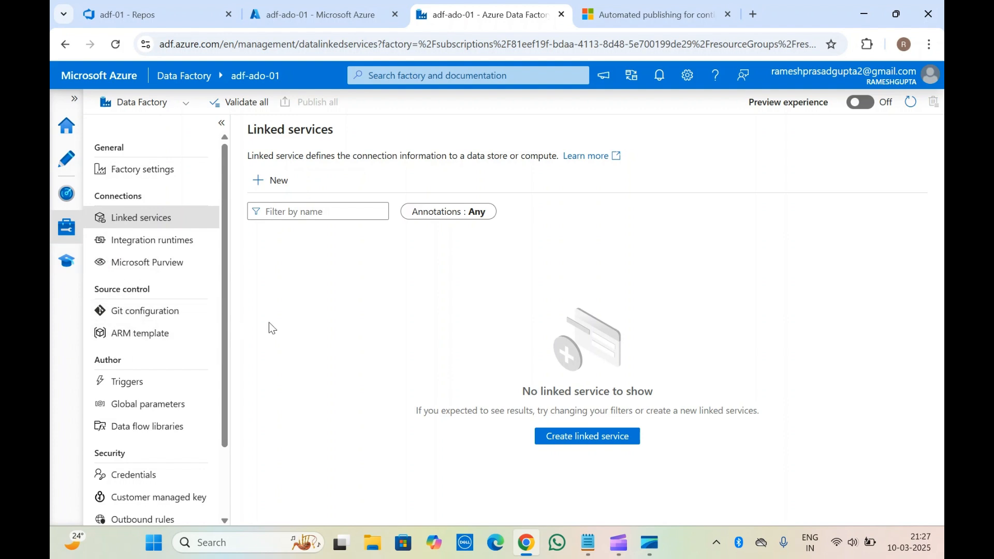
pyautogui.click(150, 321)
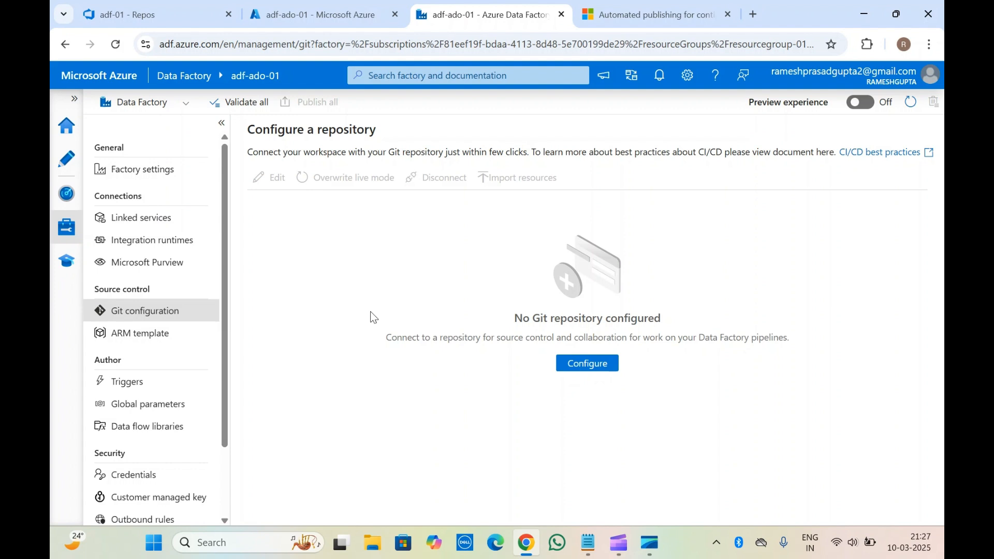
pyautogui.click(135, 11)
pyautogui.click(458, 11)
pyautogui.click(576, 363)
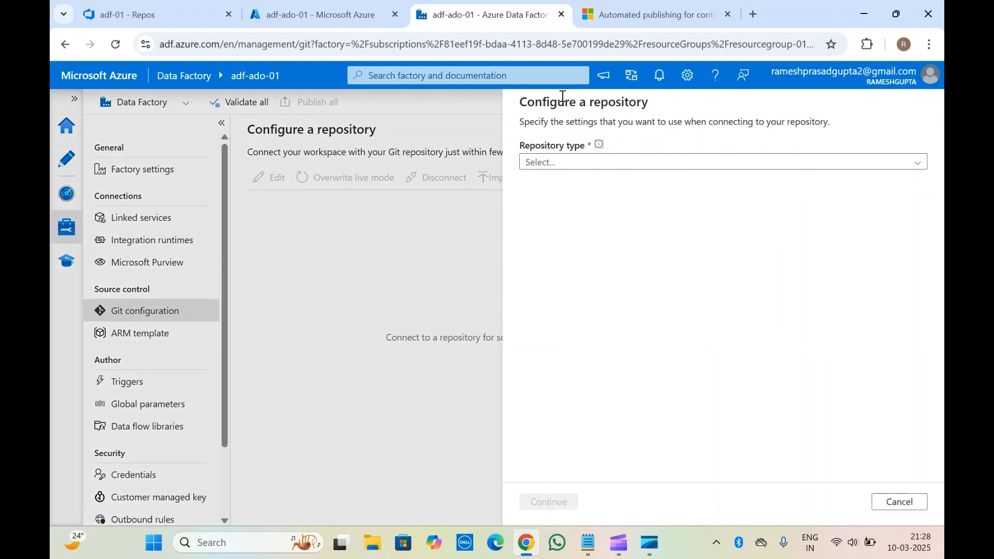
pyautogui.click(577, 165)
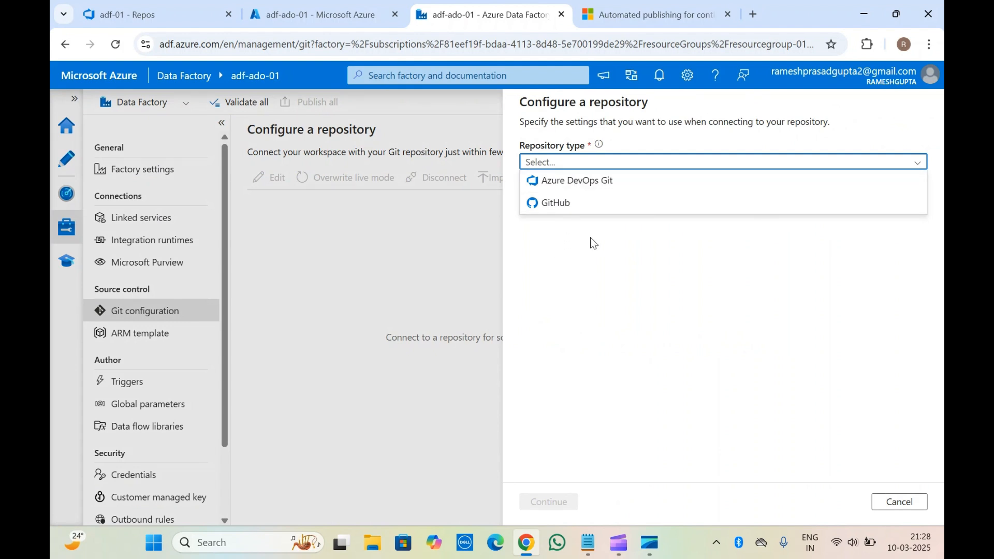
pyautogui.click(577, 206)
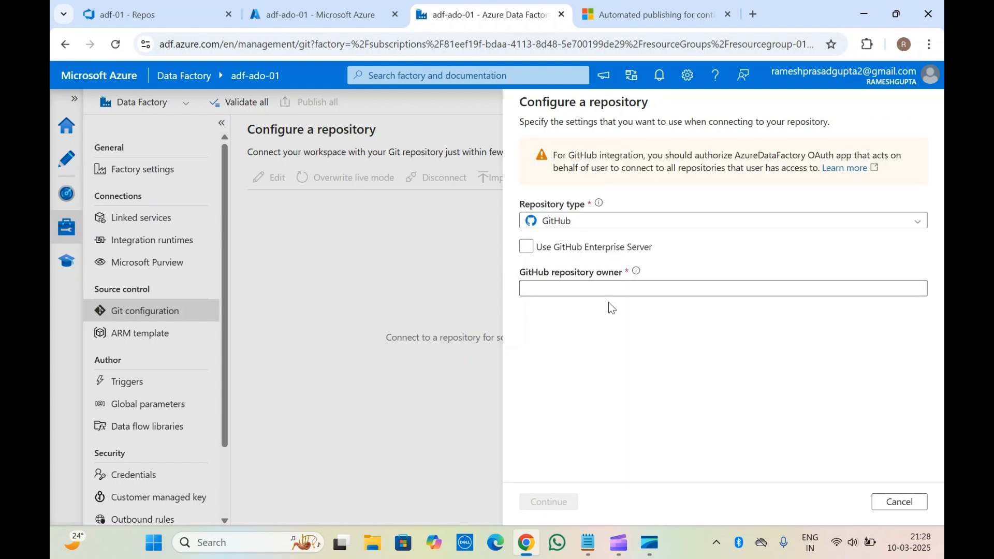
pyautogui.click(660, 289)
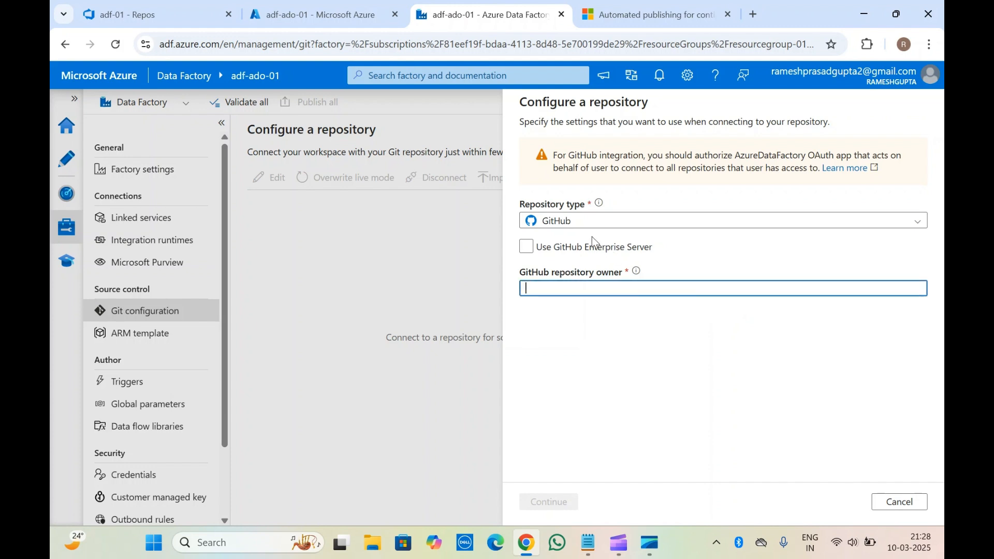
# Set the repository type to Azure DevOps Git.
pyautogui.click(606, 226)
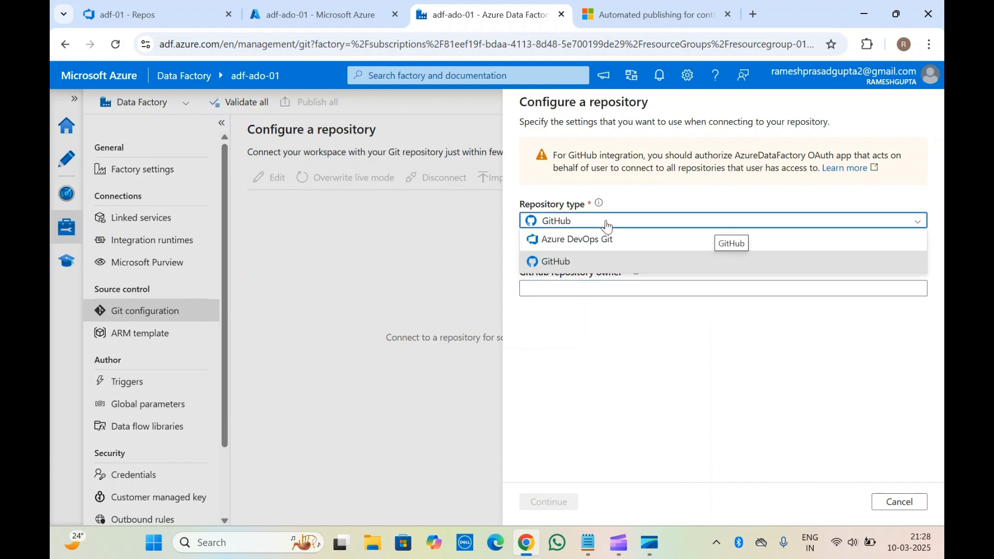
pyautogui.click(587, 246)
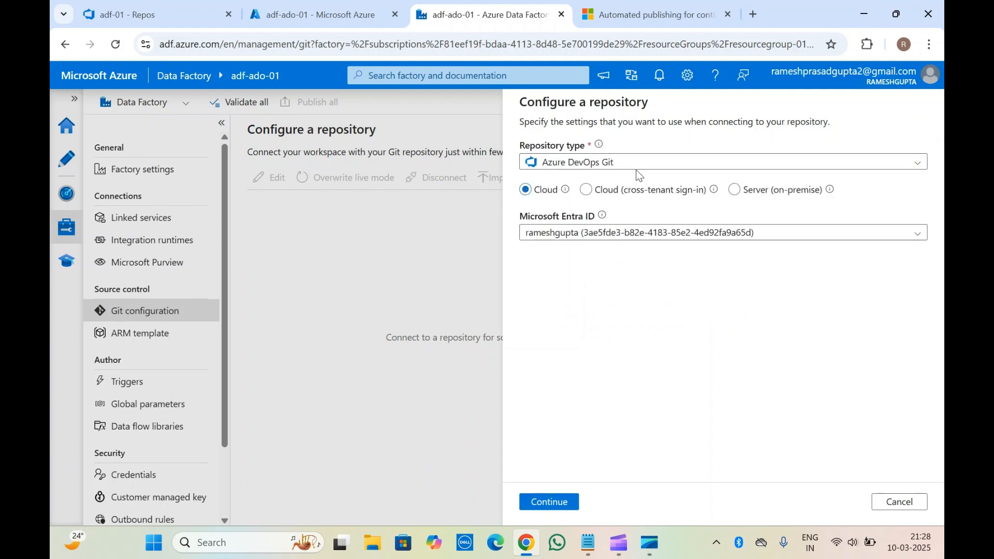
# Examine the adf-01 repository and the available repository options in Azure DevOps, and return to the Data Factory repository setup.
pyautogui.click(130, 15)
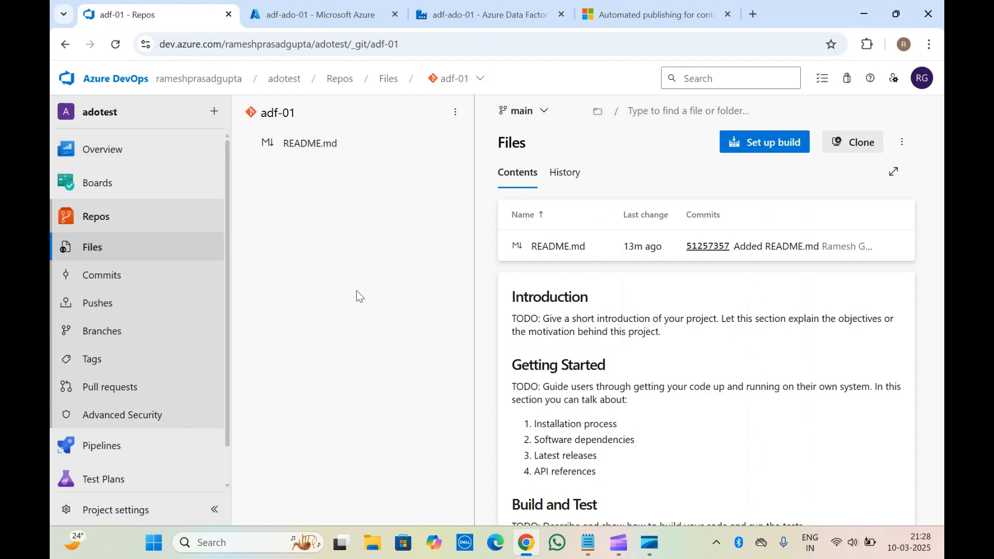
pyautogui.click(473, 92)
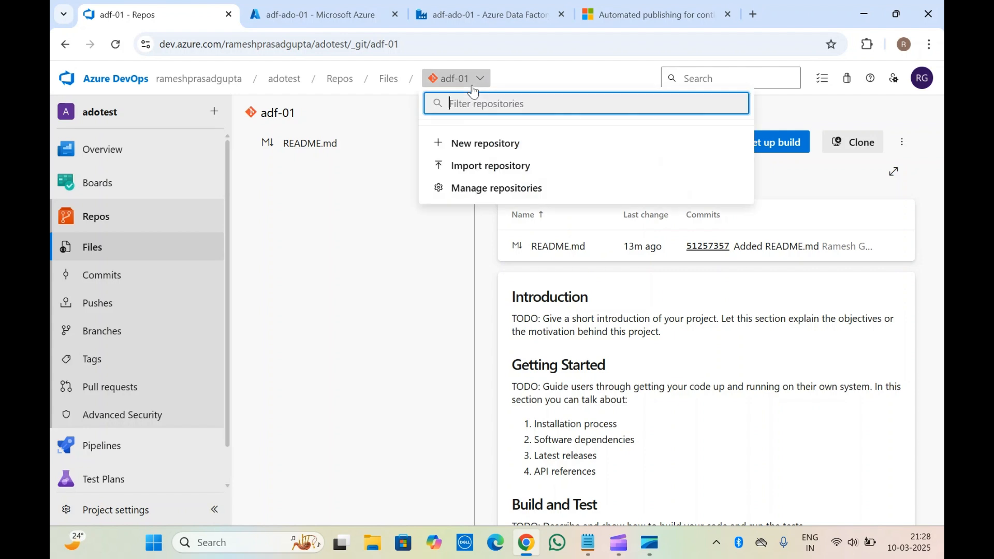
pyautogui.click(390, 322)
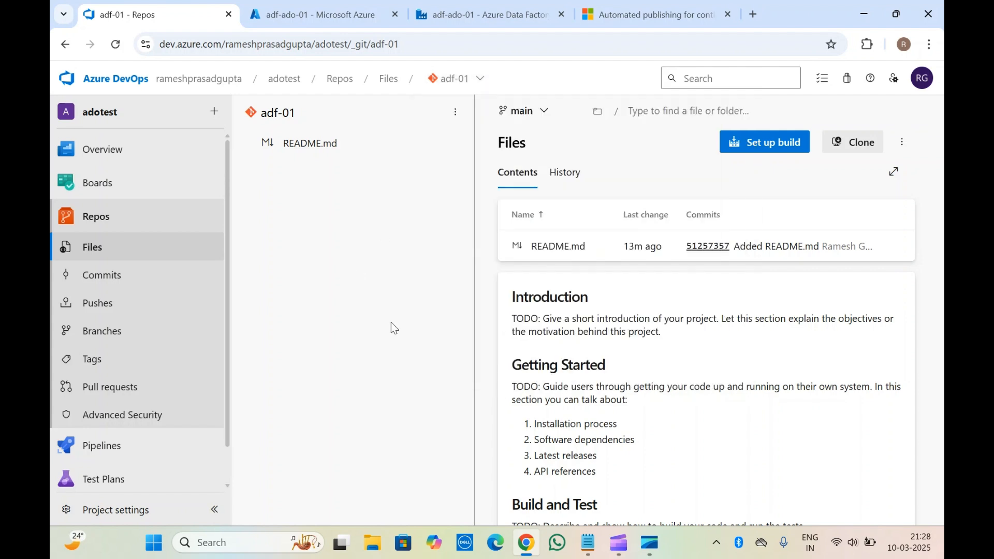
pyautogui.click(441, 6)
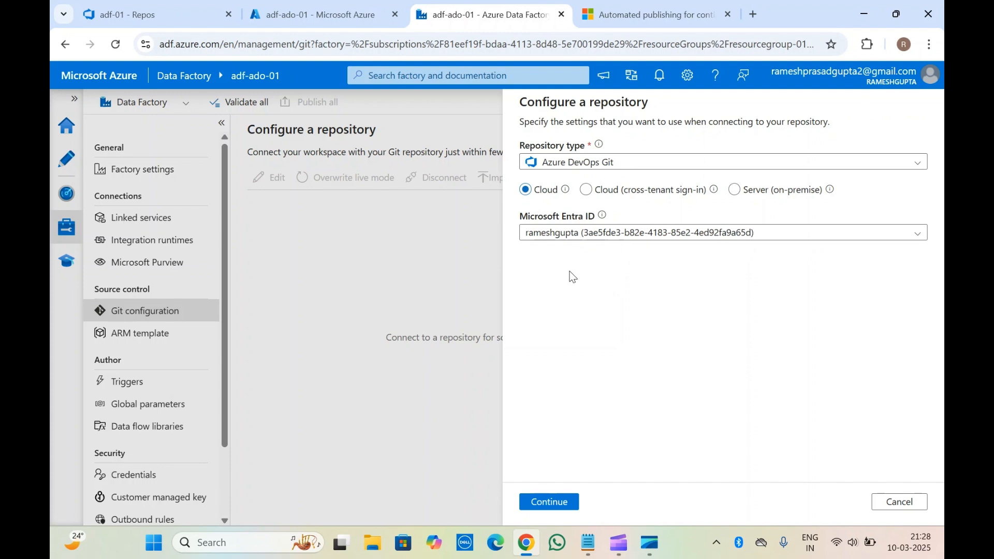
pyautogui.click(209, 9)
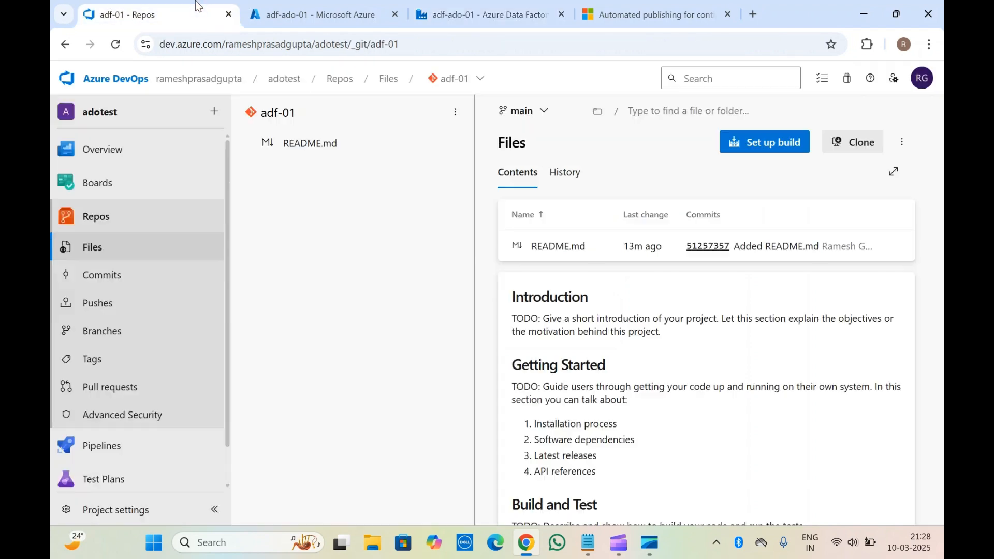
pyautogui.click(455, 4)
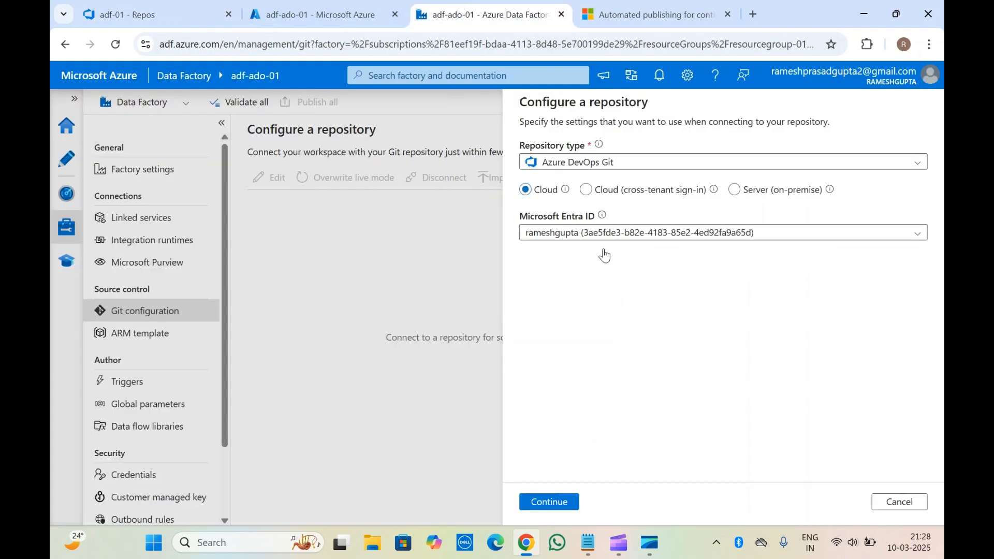
# Check the Microsoft Entra ID directory used for Azure DevOps Git and continue with it to the repository connection settings.
pyautogui.doubleClick(547, 217)
pyautogui.click(588, 318)
pyautogui.click(649, 238)
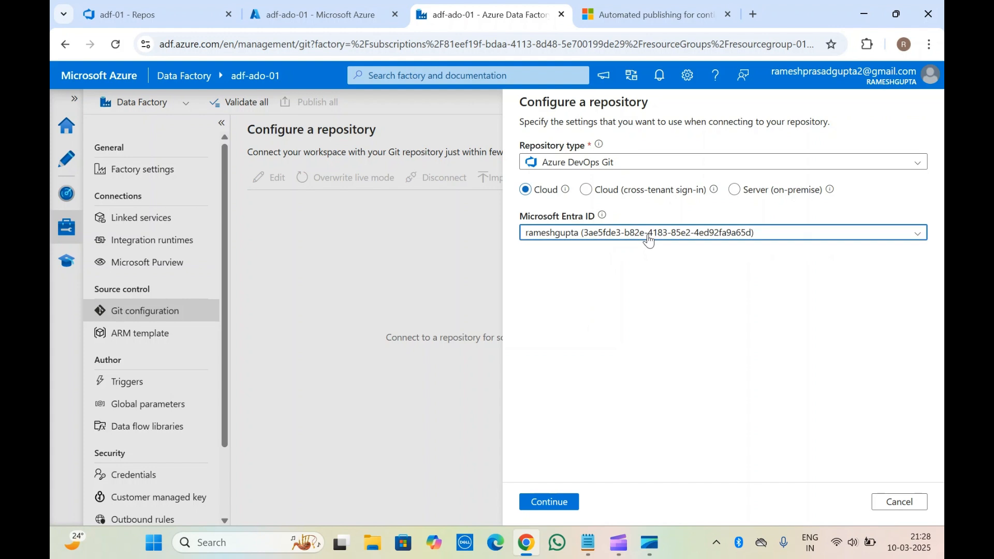
pyautogui.click(596, 326)
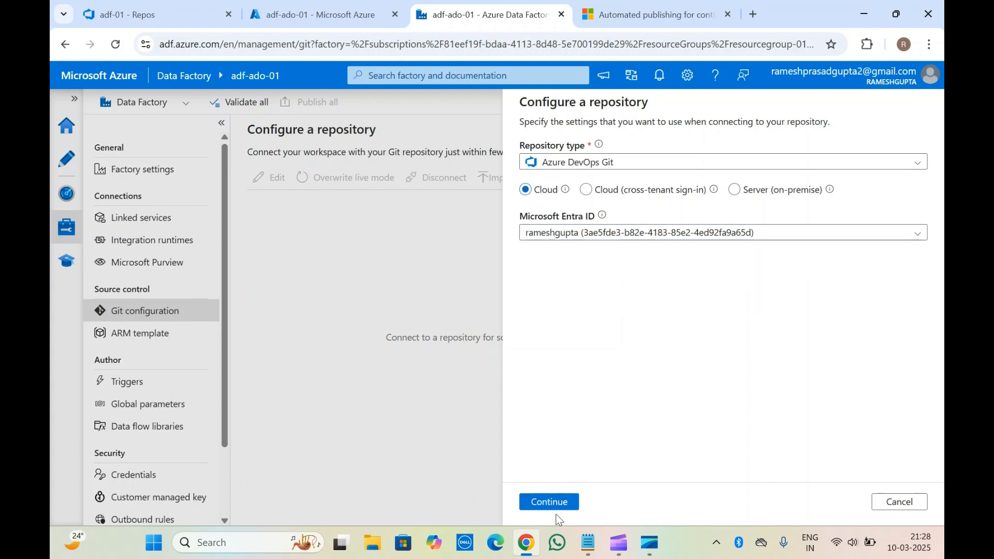
pyautogui.click(567, 502)
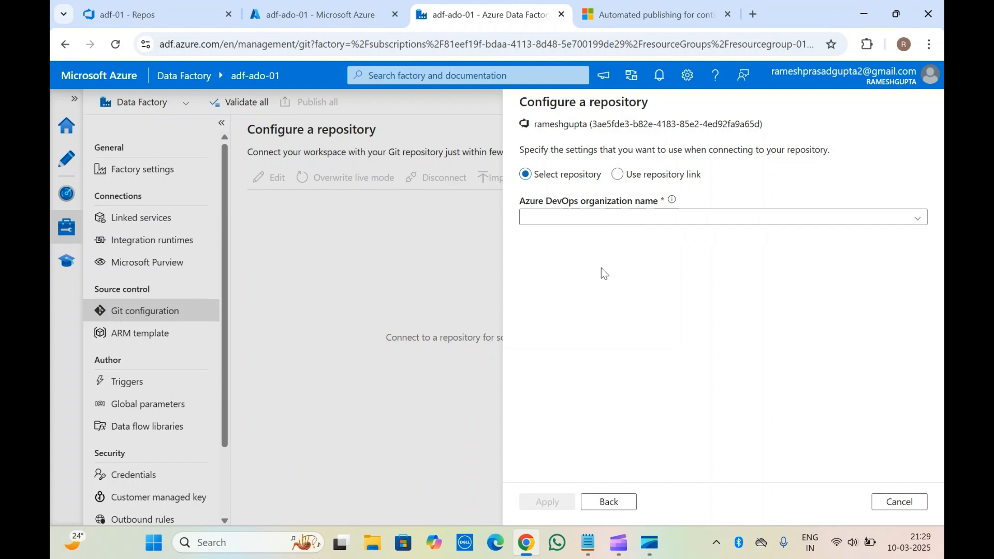
# Try the Use repository link option and look up the adf-01 repository's HTTPS clone URL in Azure DevOps.
pyautogui.click(620, 177)
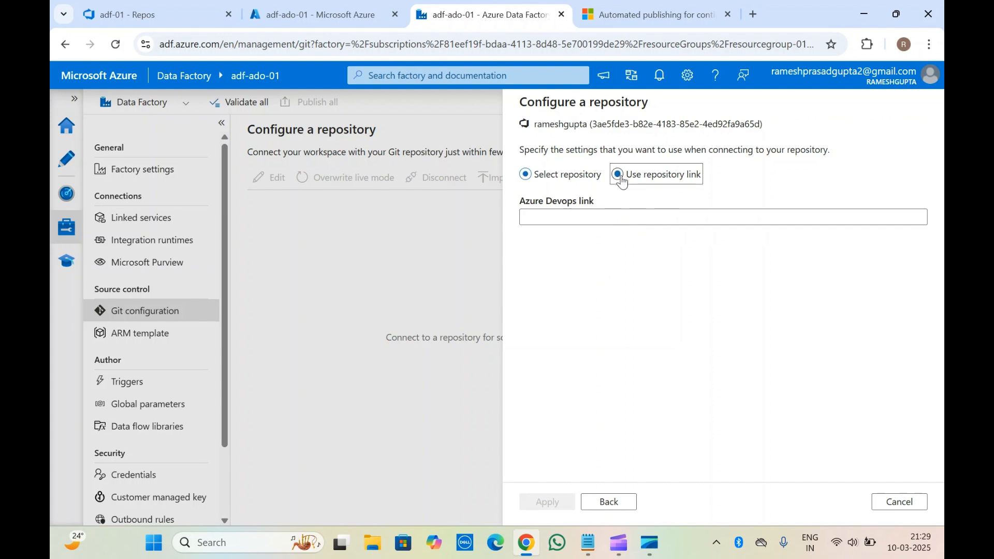
pyautogui.click(120, 6)
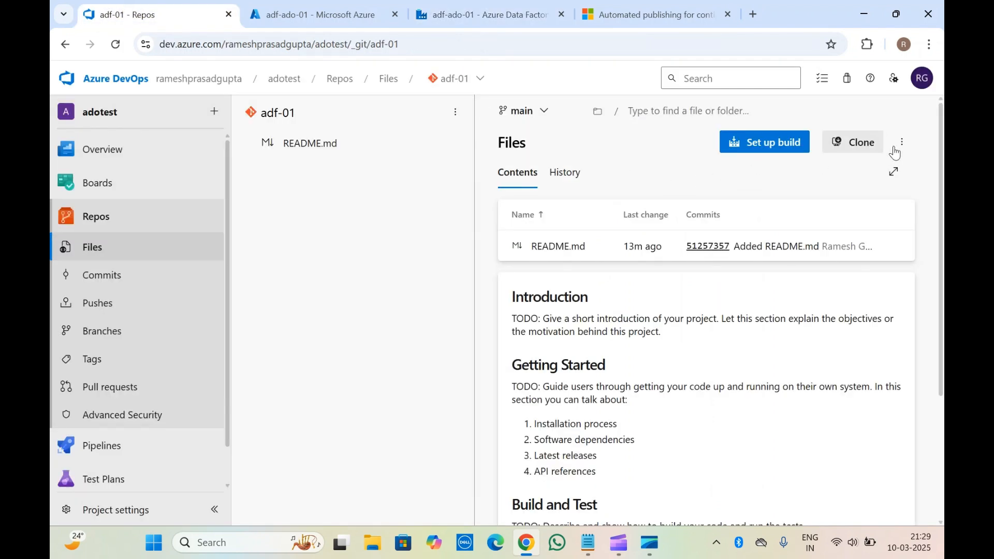
pyautogui.click(869, 149)
pyautogui.click(869, 149)
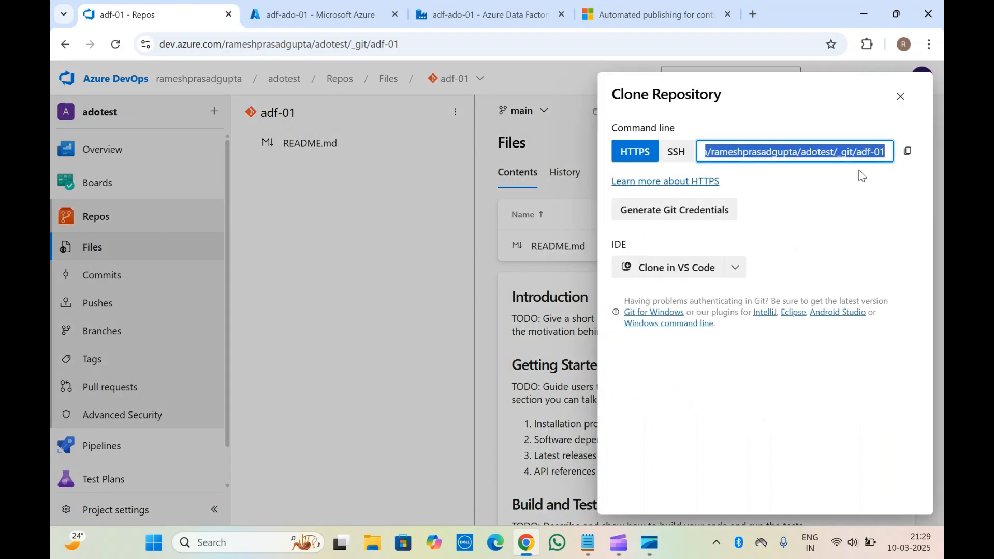
pyautogui.click(500, 7)
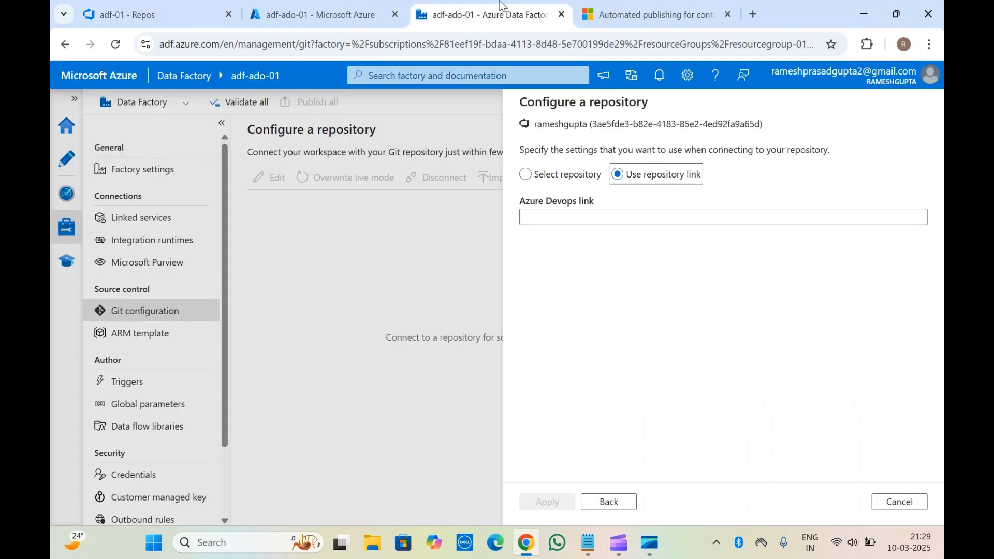
# Use the Select repository option and choose the listed Azure DevOps organization name.
pyautogui.click(532, 182)
pyautogui.click(626, 220)
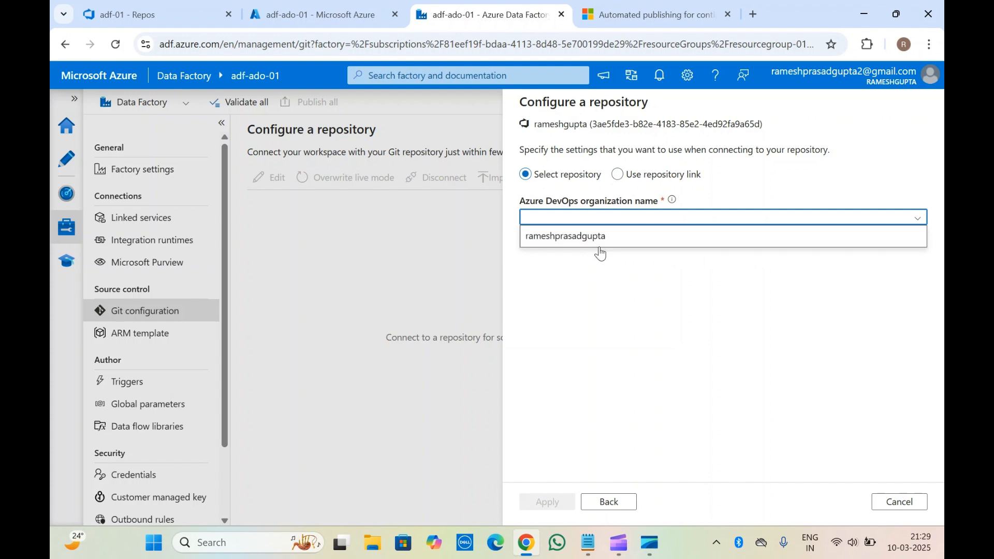
pyautogui.click(598, 245)
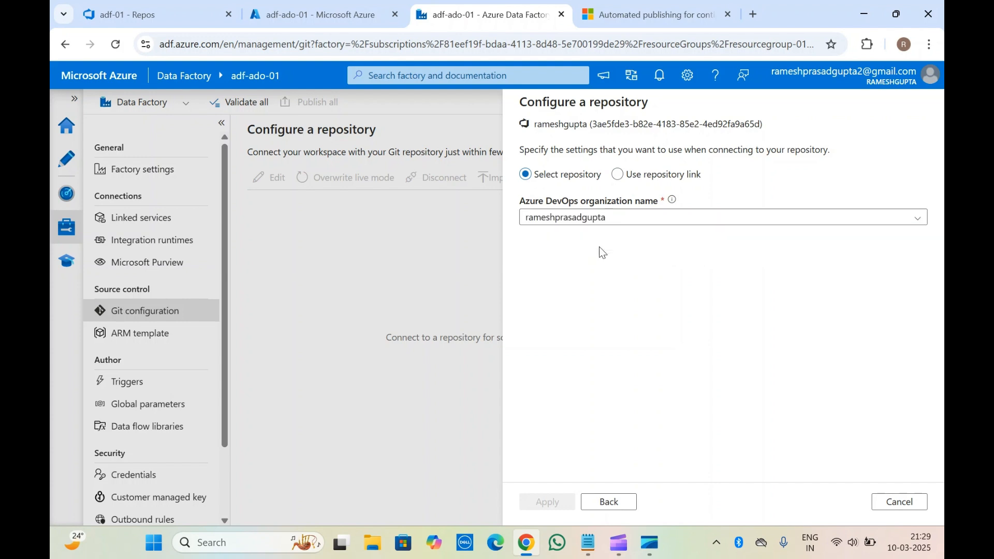
# Close the clone details in Azure DevOps and choose adotest as the project name in the Data Factory repository setup.
pyautogui.click(107, 3)
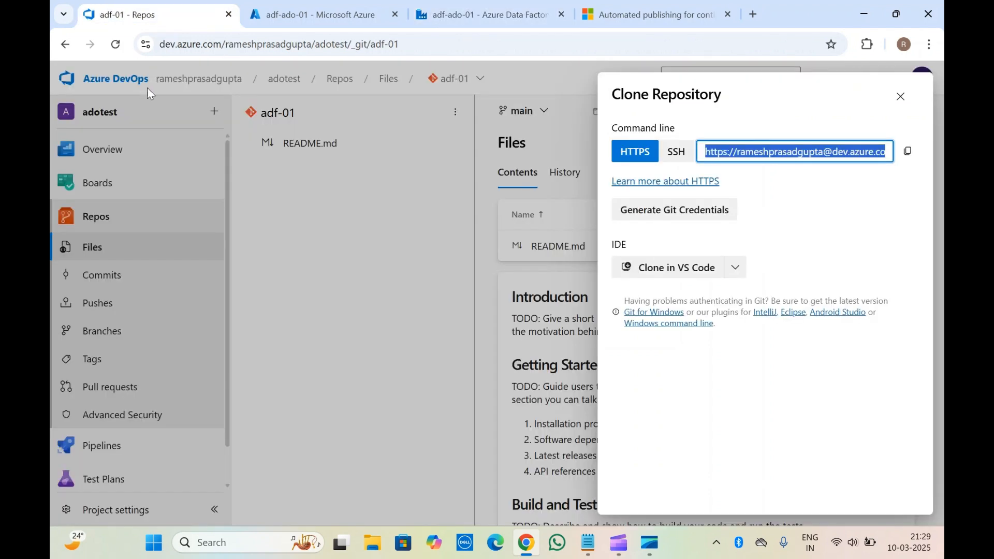
pyautogui.click(900, 97)
pyautogui.click(492, 6)
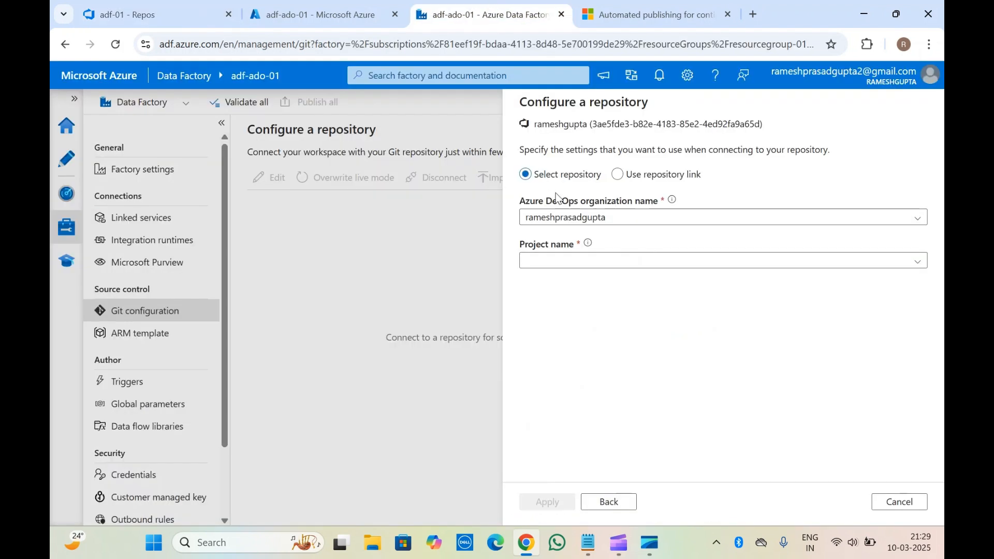
pyautogui.moveTo(588, 254)
pyautogui.click(660, 260)
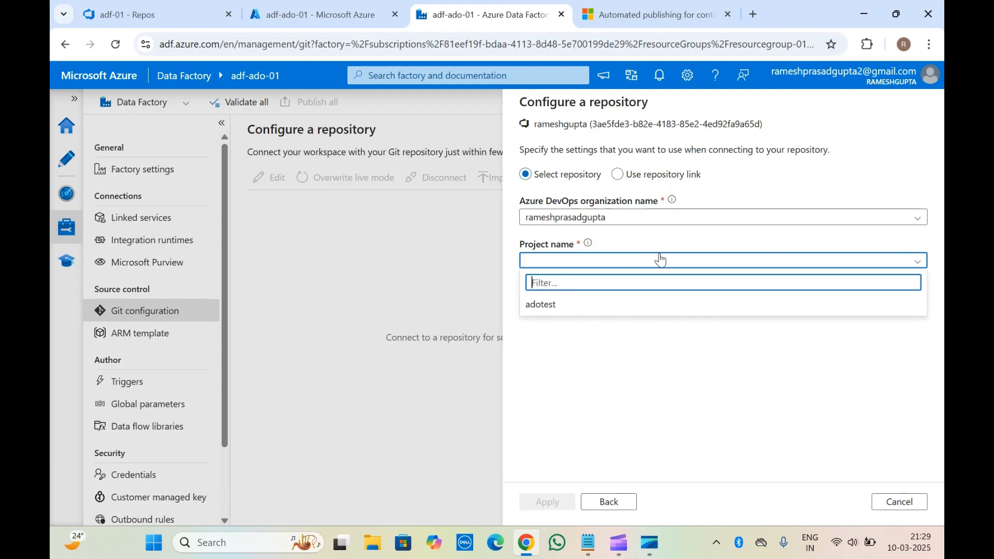
pyautogui.click(567, 305)
# Check the repository name in Azure DevOps and select adf-01 as the repository name in the Data Factory setup.
pyautogui.click(158, 7)
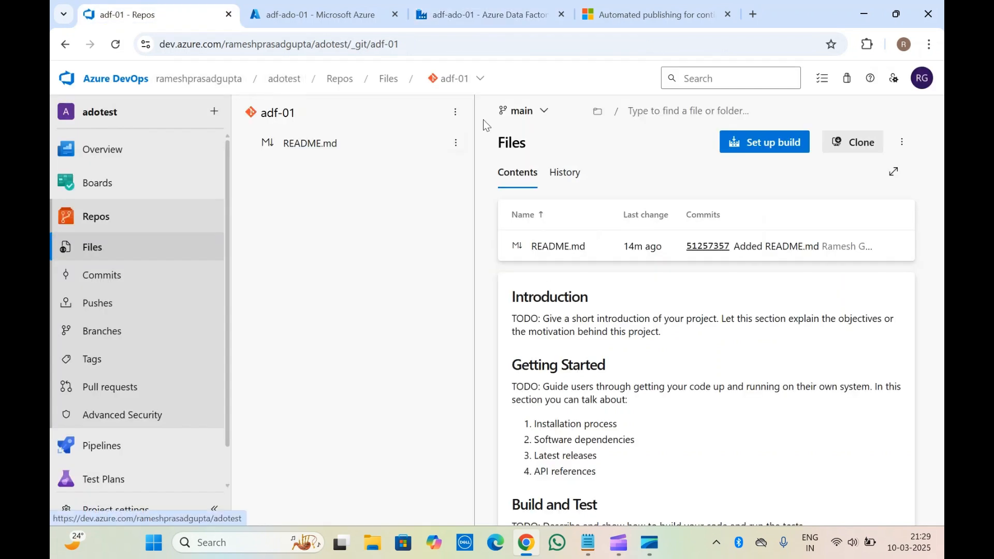
pyautogui.click(483, 15)
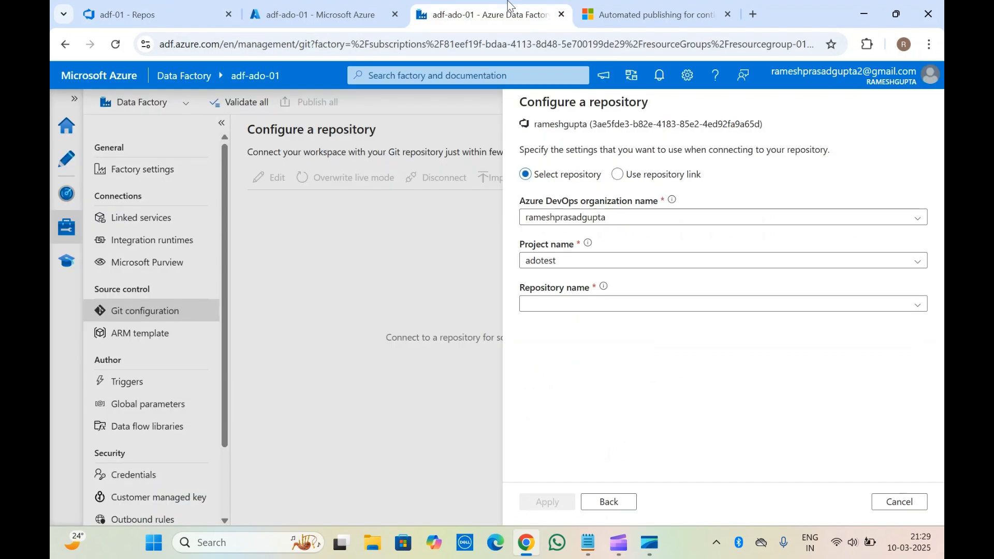
pyautogui.click(590, 305)
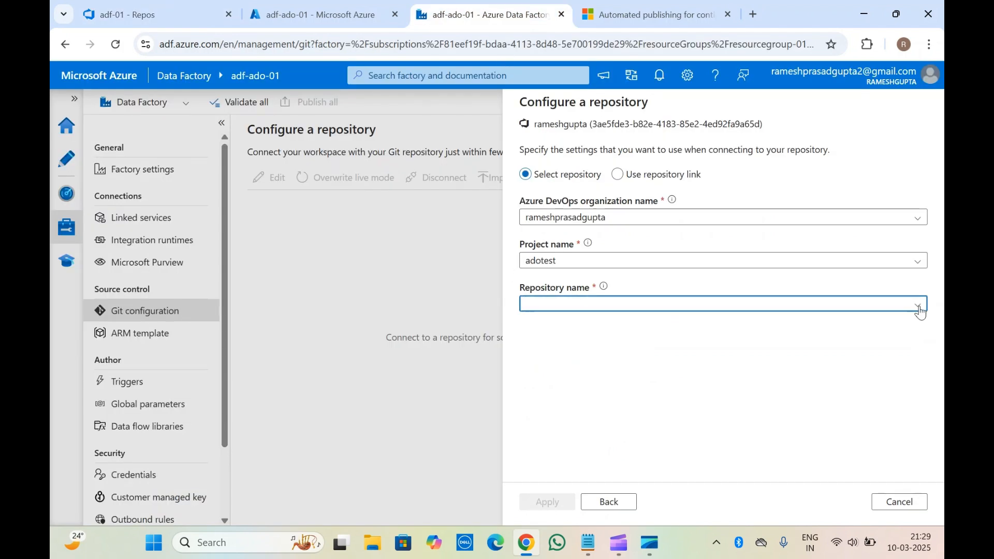
pyautogui.click(918, 308)
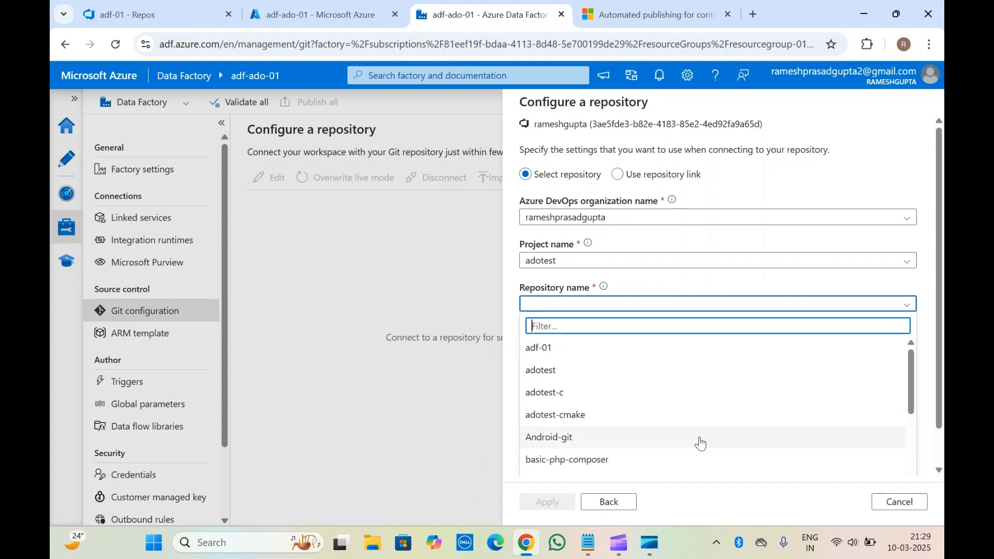
pyautogui.scroll(-5, 700, 443)
pyautogui.scroll(5, 699, 443)
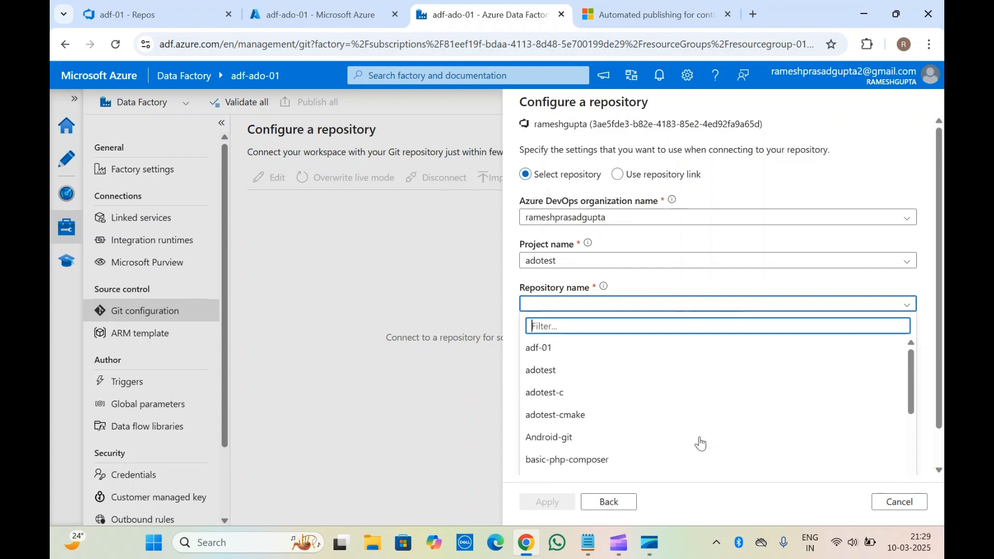
pyautogui.click(188, 6)
pyautogui.click(465, 8)
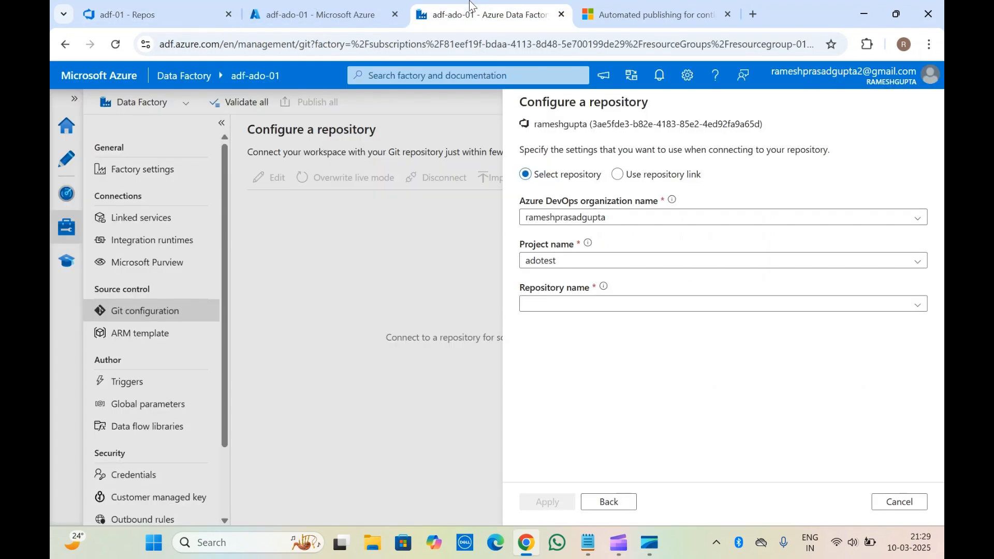
pyautogui.click(917, 305)
pyautogui.click(566, 354)
pyautogui.click(565, 350)
pyautogui.click(549, 331)
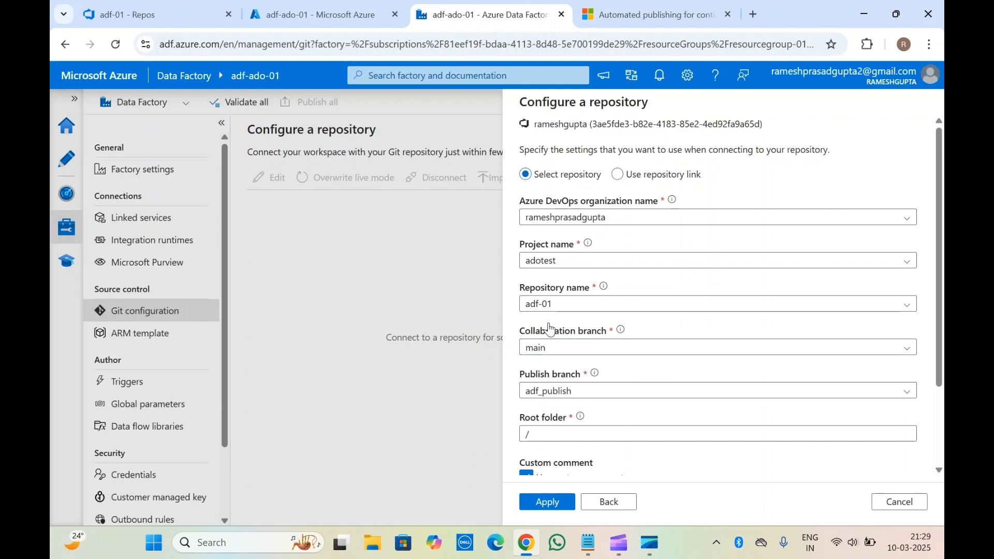
# Compare the repository's branch in Azure DevOps and examine the collaboration branch, publish branch, root folder and import settings in the Data Factory setup.
pyautogui.click(150, 5)
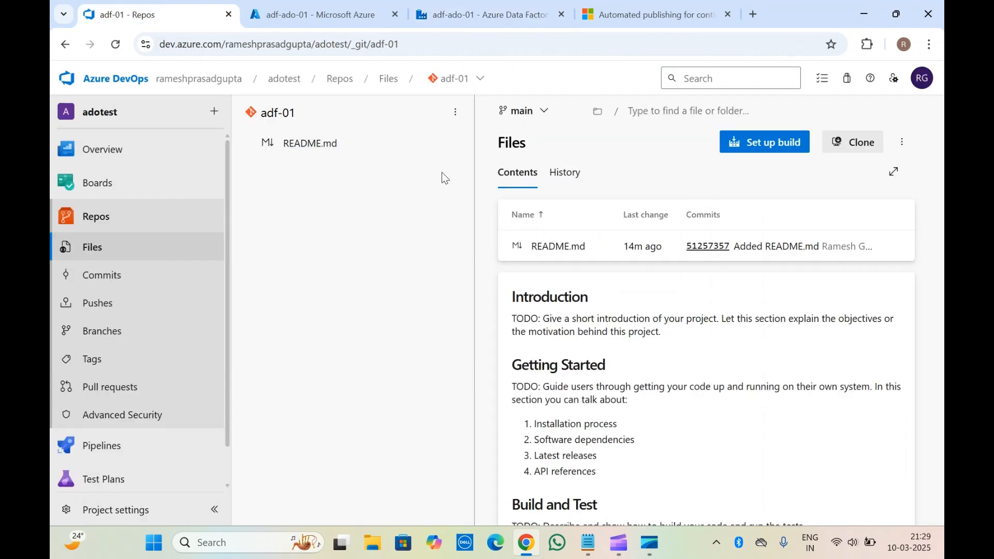
pyautogui.click(481, 15)
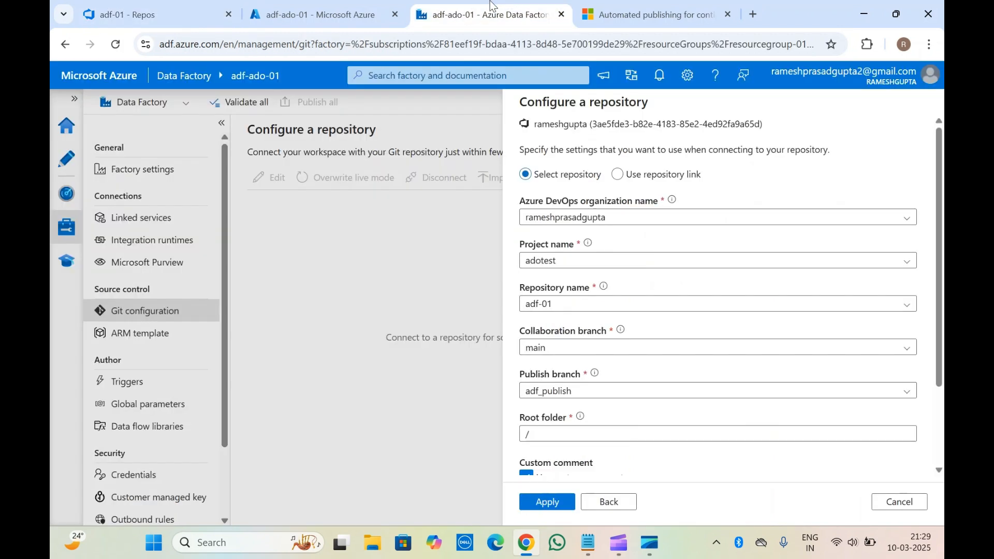
pyautogui.scroll(-1, 574, 335)
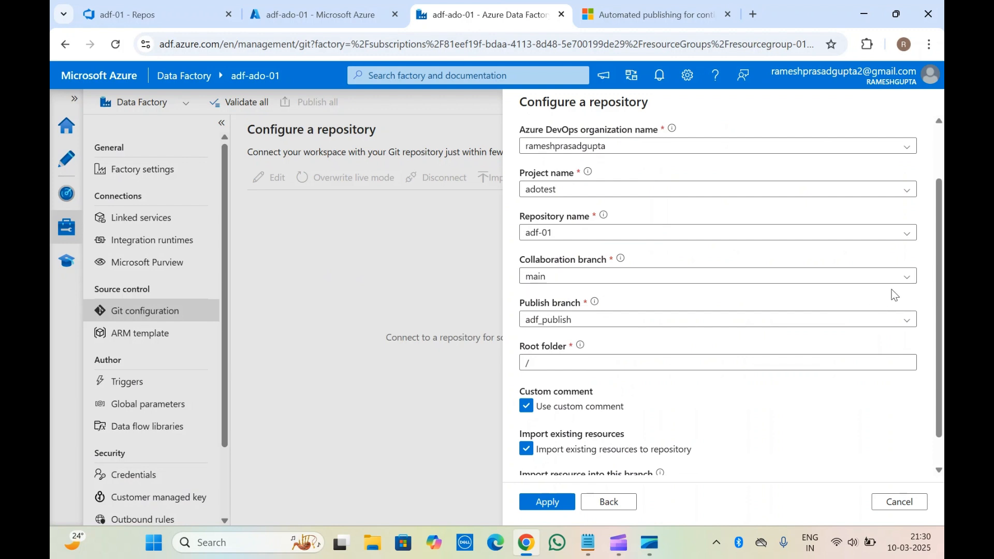
pyautogui.moveTo(622, 264)
pyautogui.scroll(-1, 684, 262)
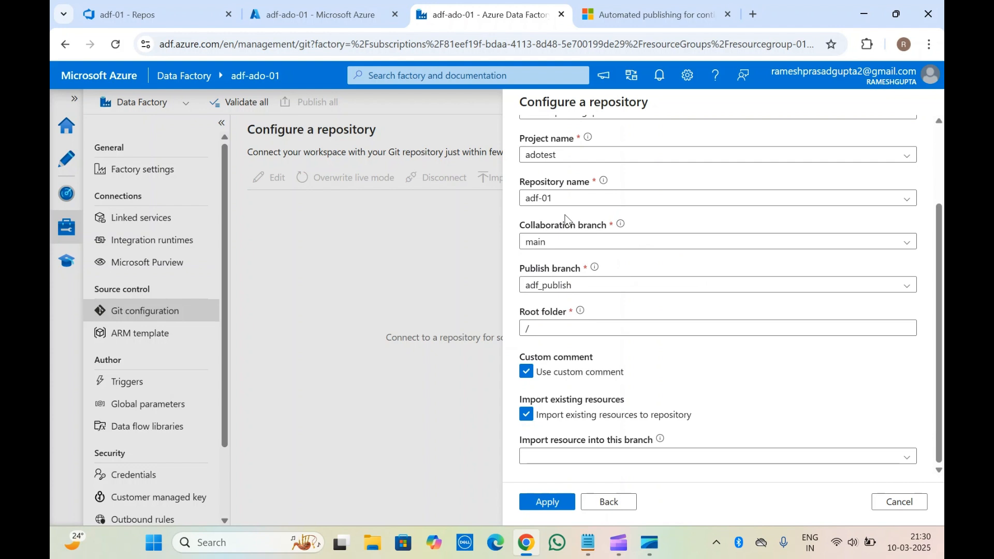
pyautogui.tripleClick(532, 271)
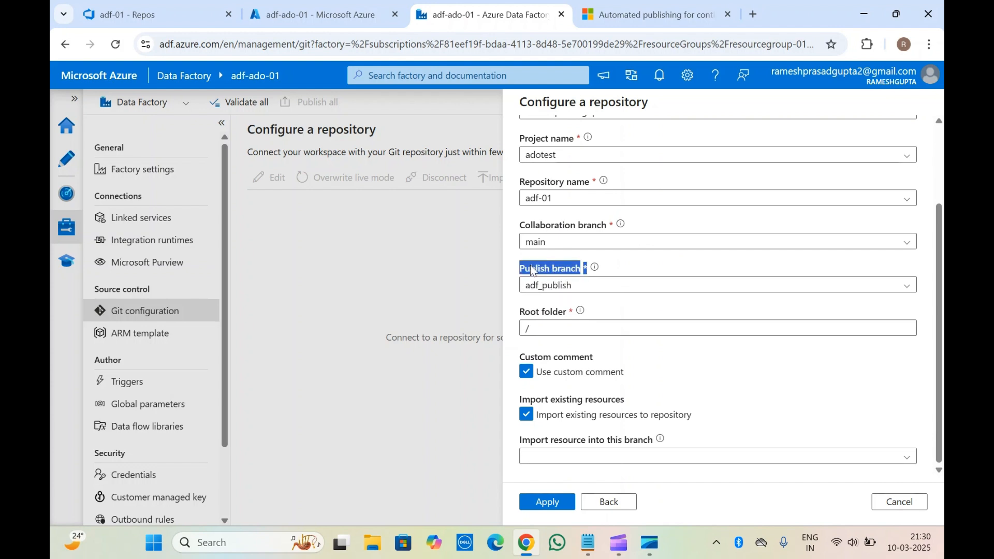
pyautogui.click(592, 285)
pyautogui.moveTo(592, 285); pyautogui.dragTo(493, 281)
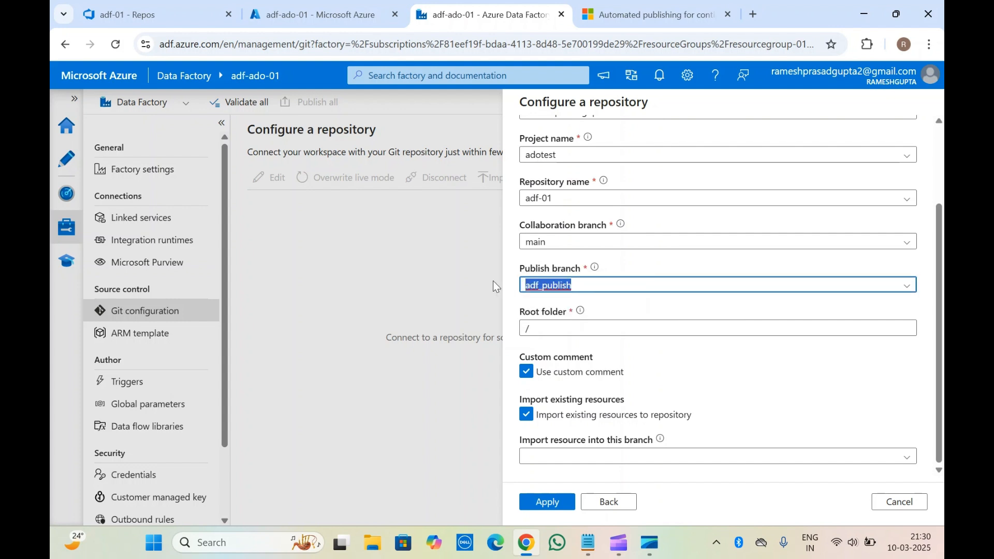
pyautogui.click(551, 262)
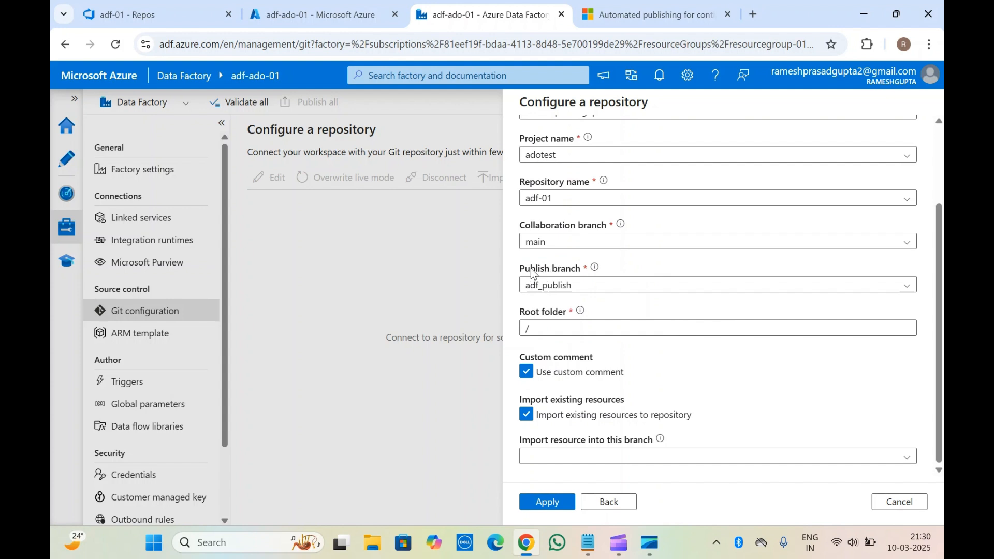
pyautogui.doubleClick(530, 273)
pyautogui.click(530, 273)
pyautogui.moveTo(572, 320)
# Set main as the branch to import existing resources into and apply the repository configuration.
pyautogui.click(674, 463)
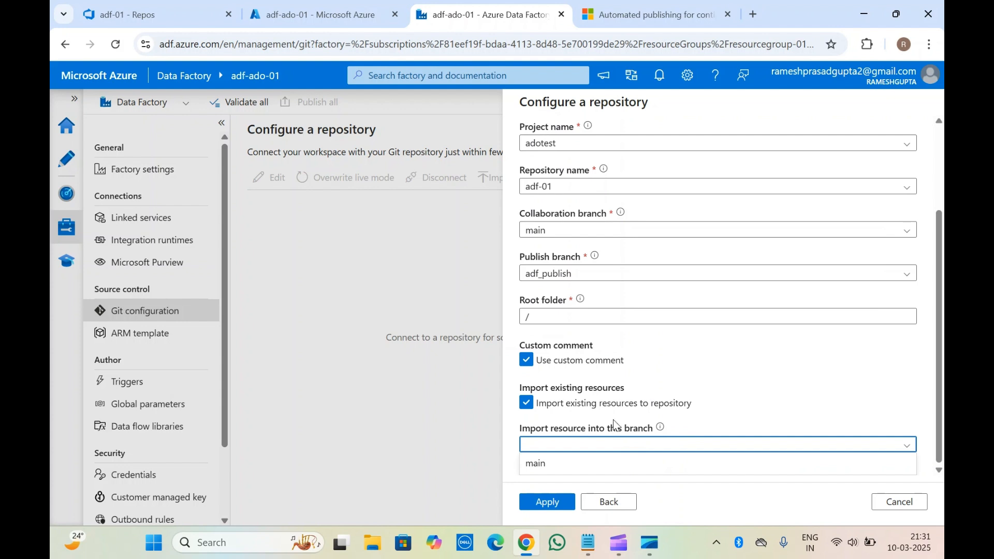
pyautogui.click(554, 468)
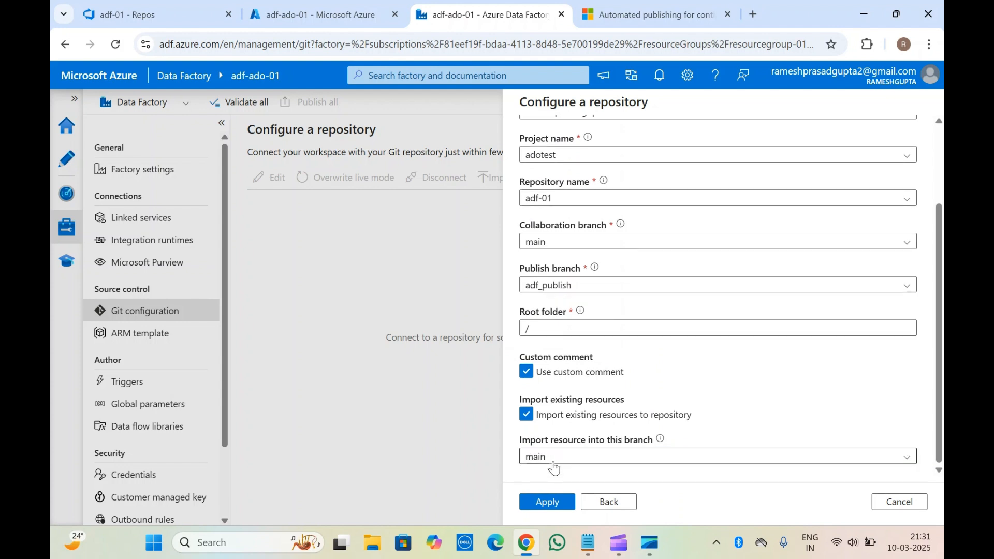
pyautogui.scroll(3, 671, 388)
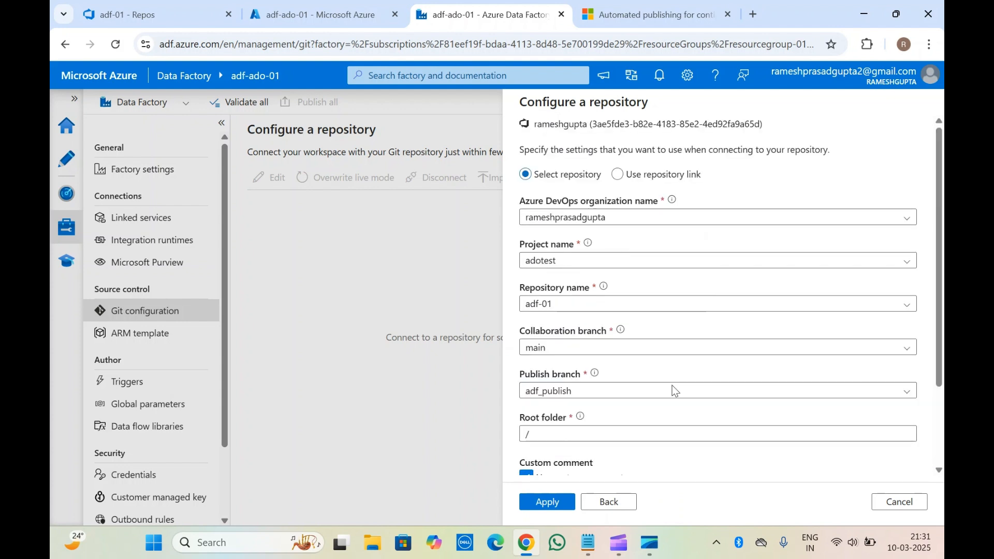
pyautogui.scroll(-2, 666, 338)
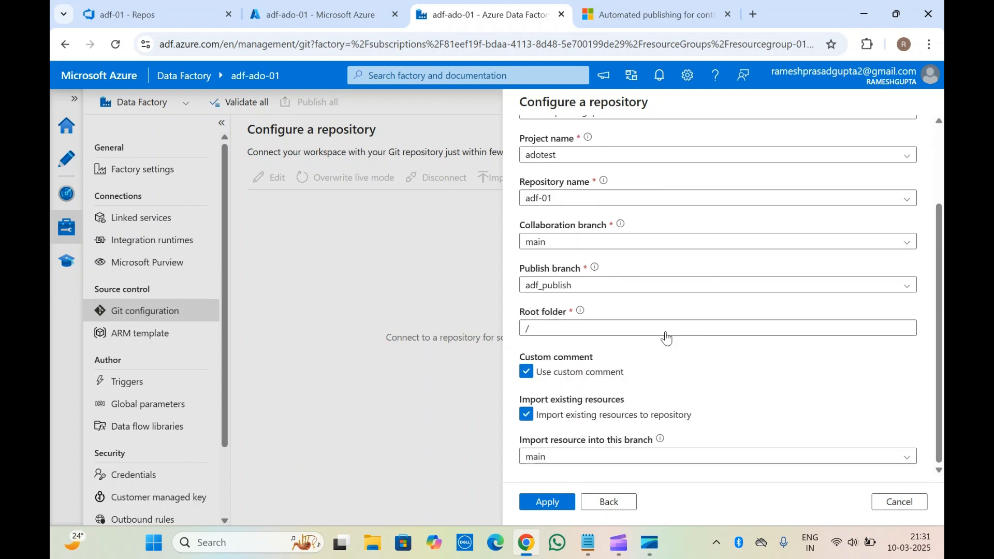
pyautogui.click(548, 502)
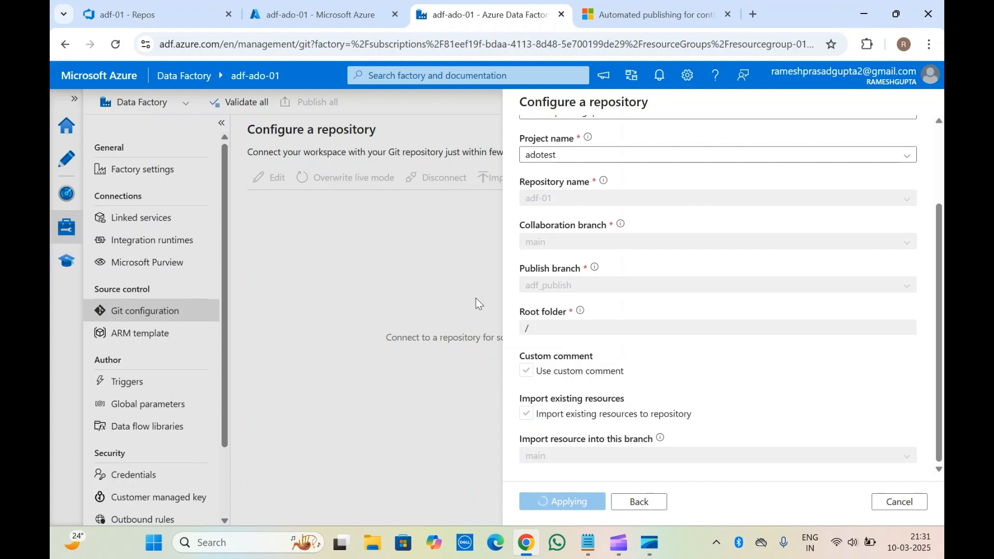
# Review the submitted repository settings and the repository type and project details of the connected Git configuration.
pyautogui.scroll(3, 637, 310)
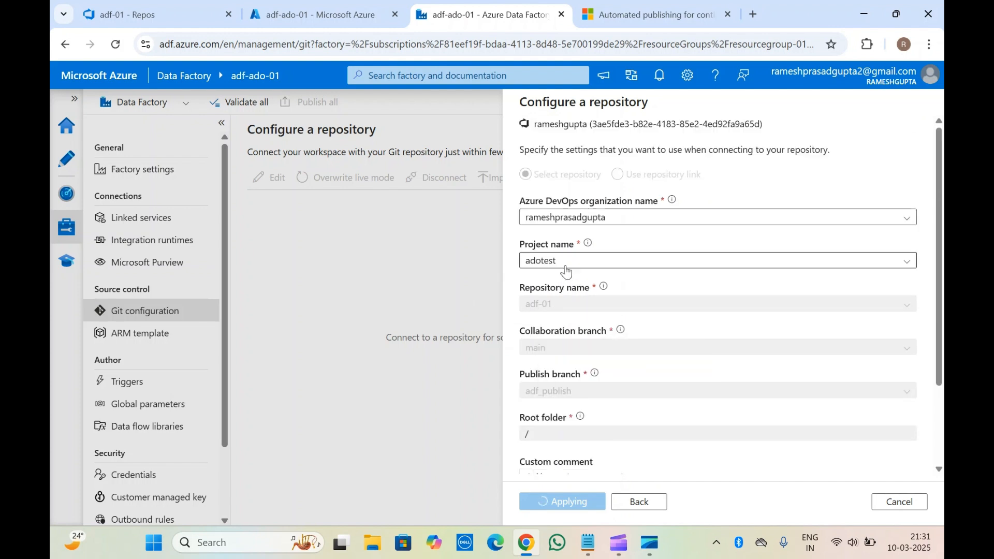
pyautogui.scroll(-2, 577, 414)
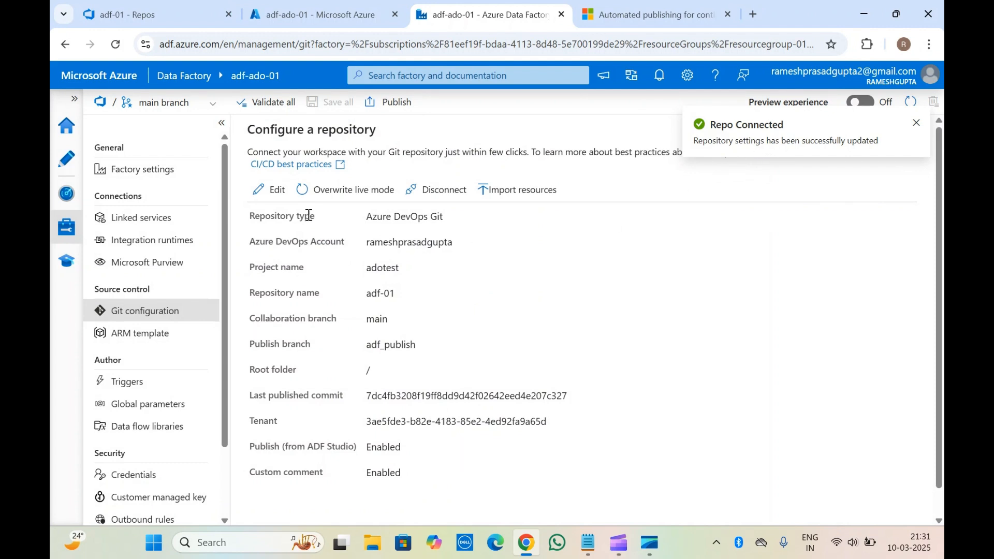
pyautogui.doubleClick(403, 228)
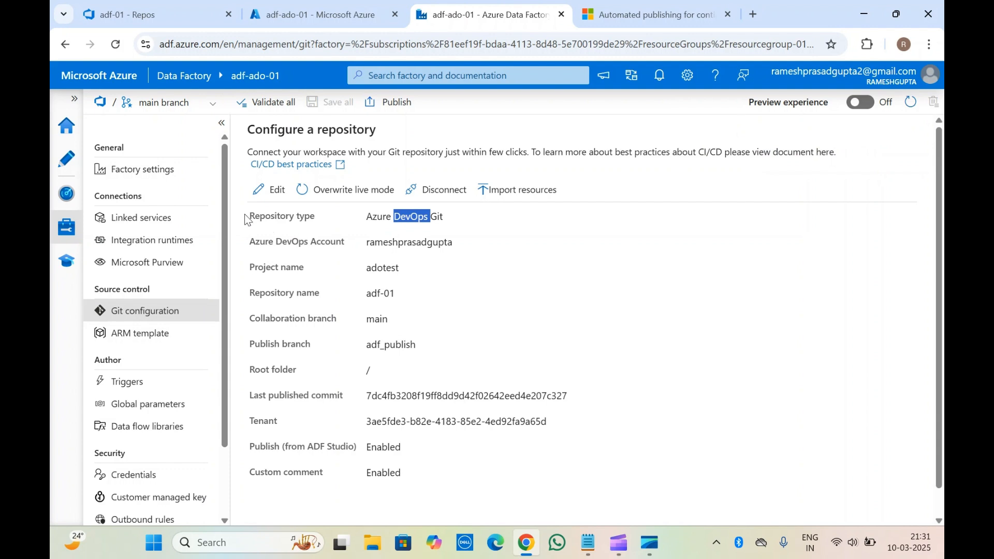
pyautogui.click(286, 267)
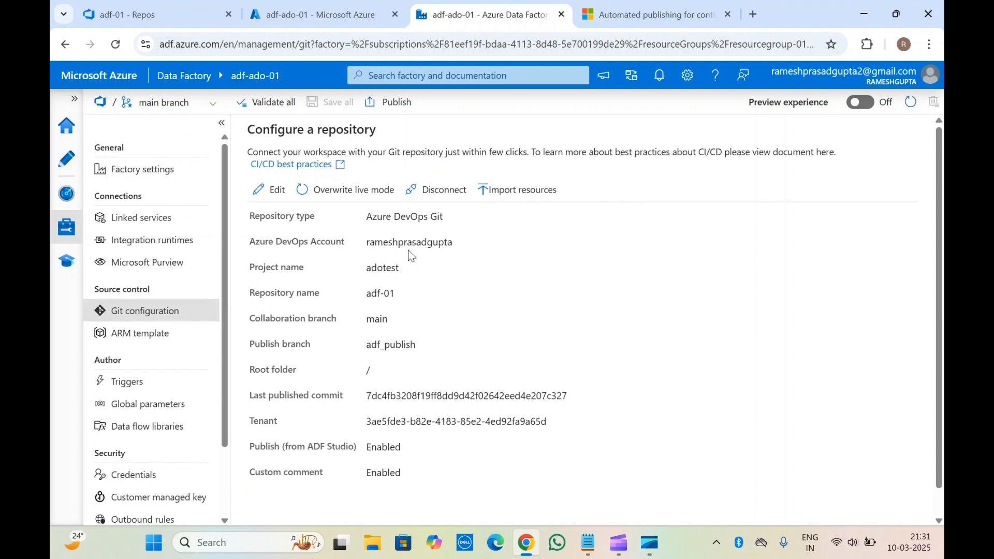
# Check which branches are offered for importing existing resources, and close the import dialog without importing.
pyautogui.click(492, 192)
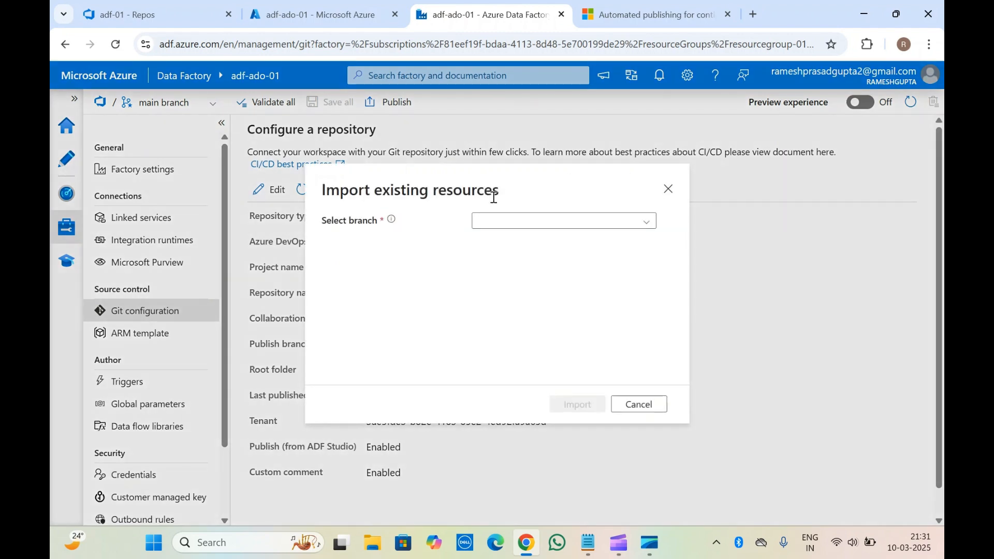
pyautogui.rightClick(650, 219)
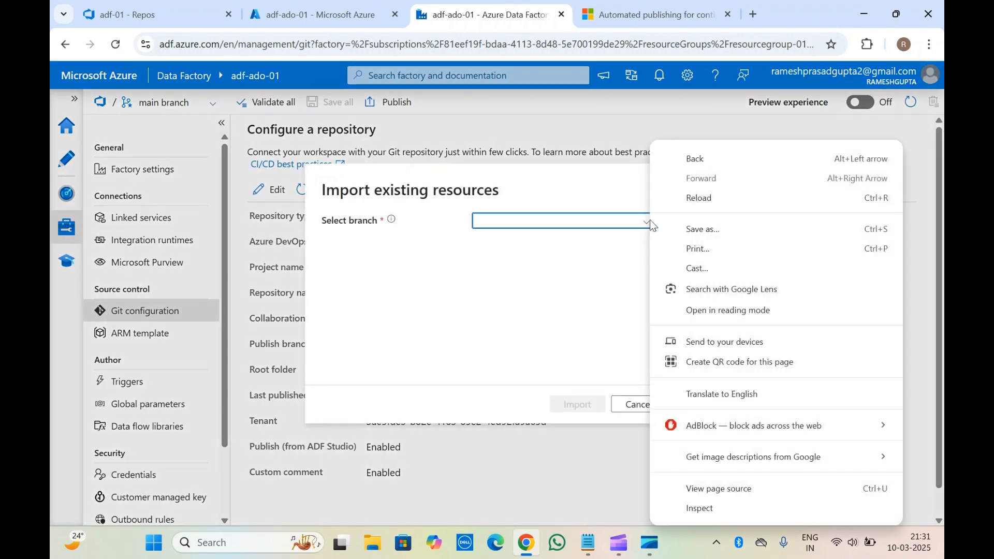
pyautogui.press('Escape')
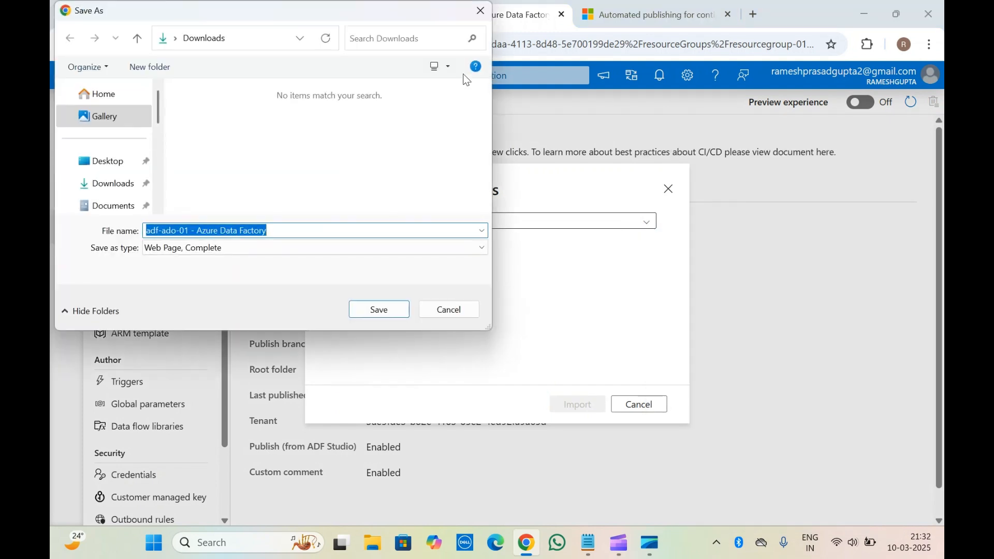
pyautogui.click(480, 12)
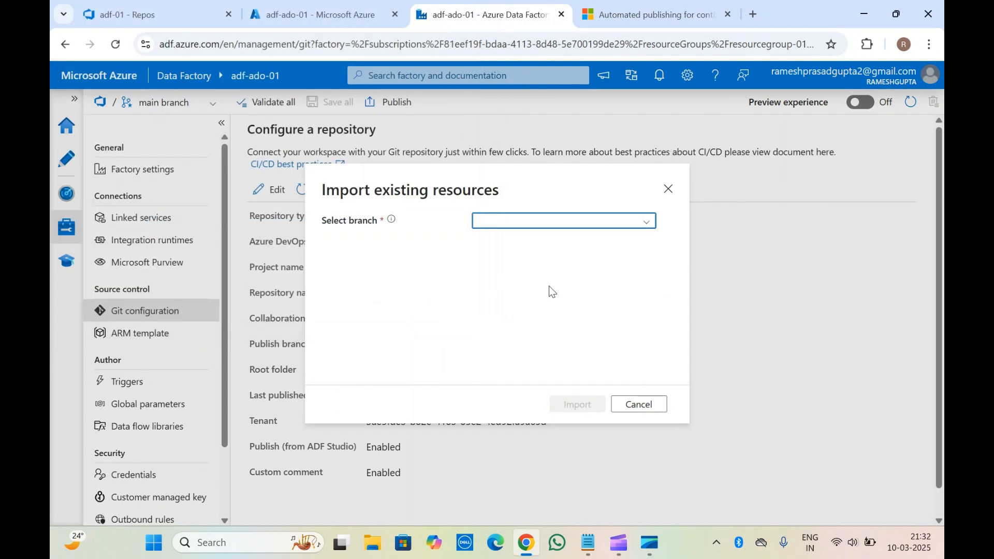
pyautogui.click(644, 226)
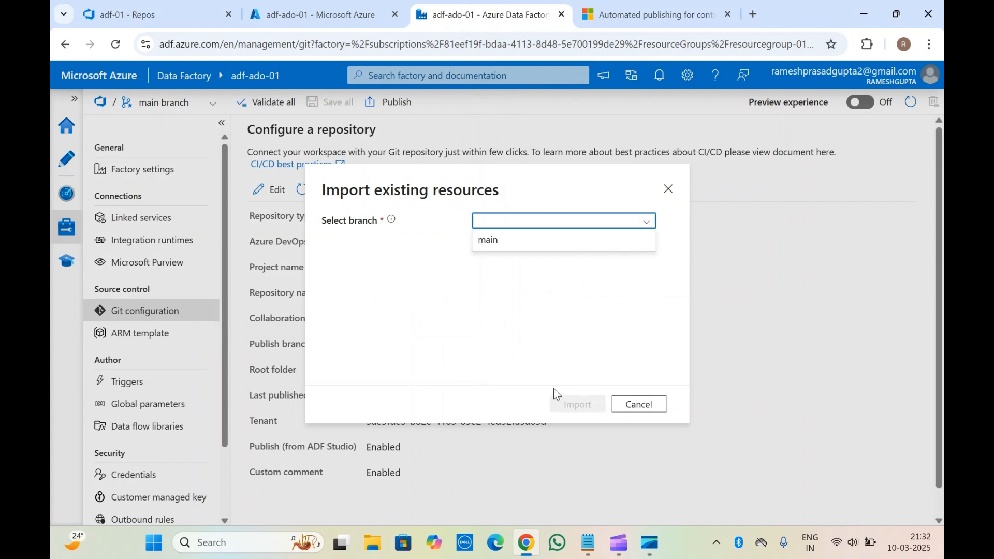
pyautogui.click(577, 300)
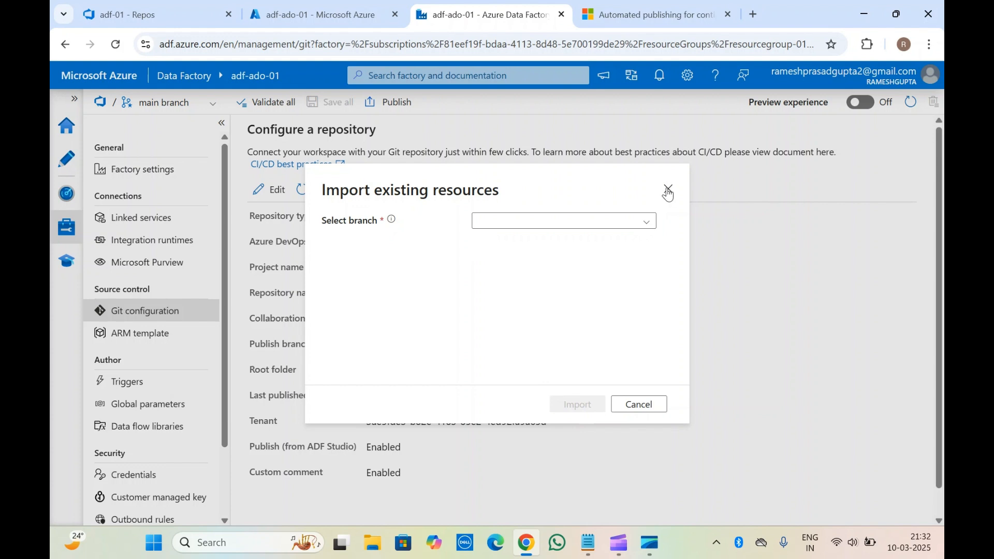
pyautogui.click(668, 191)
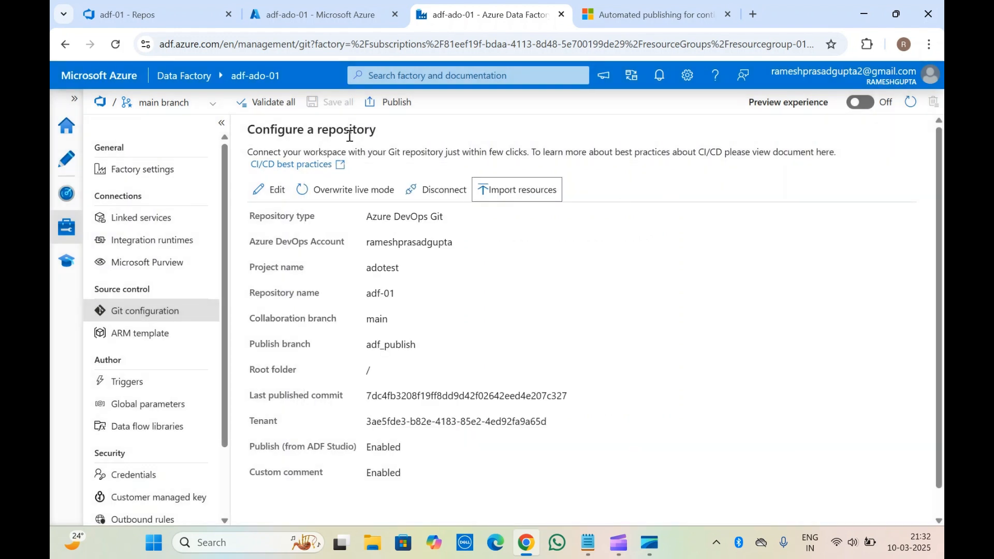
# Look through the data factory's branch options, including new branch, pull request and live mode, and close the list.
pyautogui.click(359, 150)
pyautogui.click(164, 103)
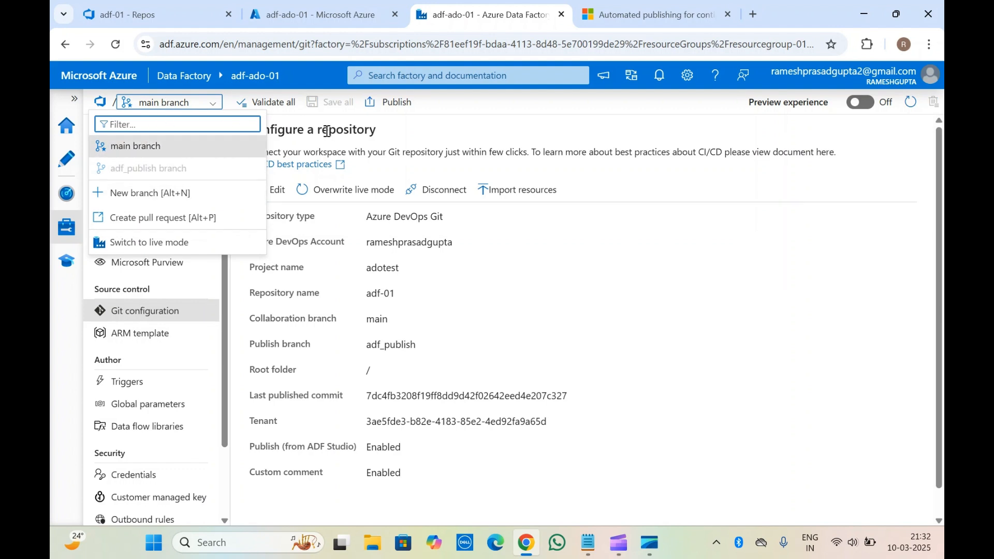
pyautogui.click(327, 131)
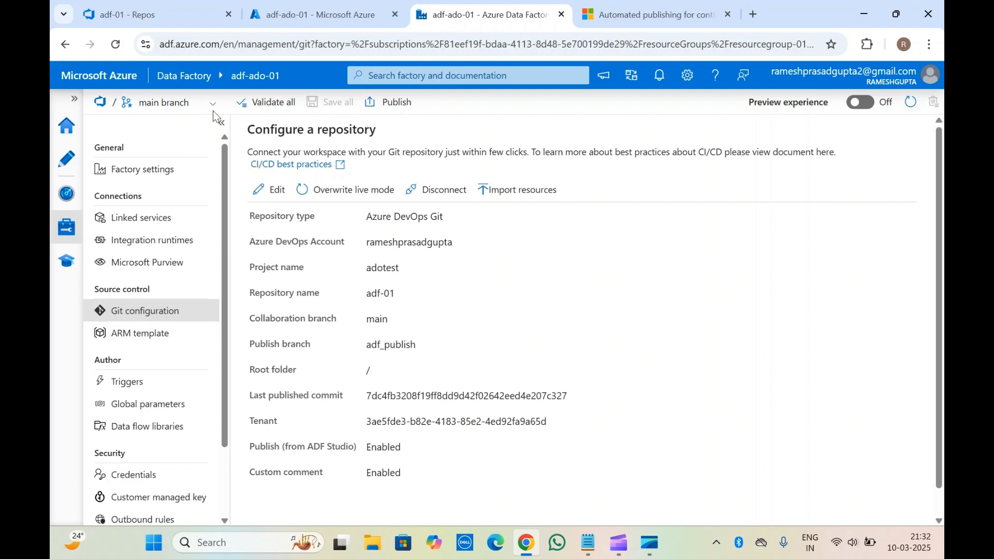
# Create a new branch named feature/adf-01 based on the main branch.
pyautogui.click(184, 104)
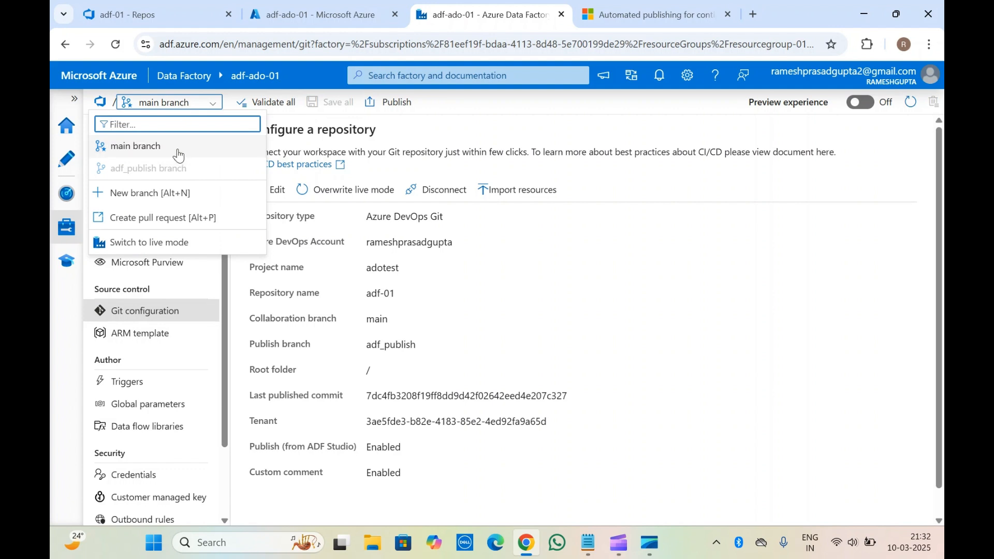
pyautogui.click(178, 194)
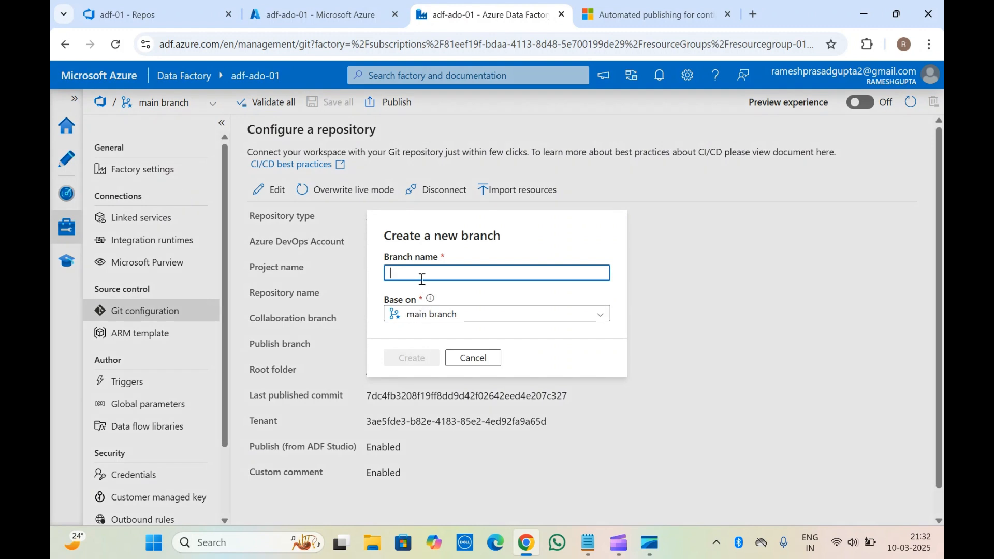
pyautogui.write('feature/a')
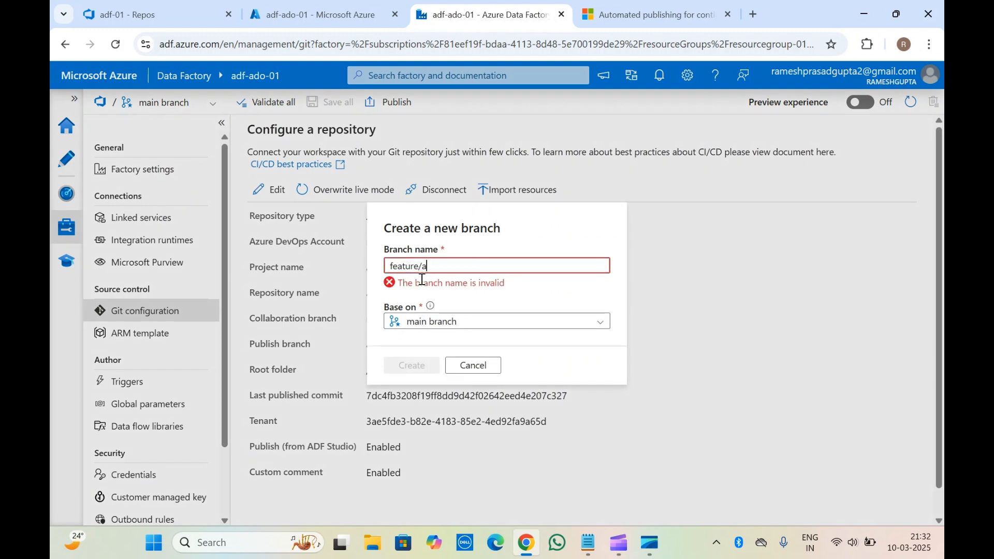
pyautogui.write('df-')
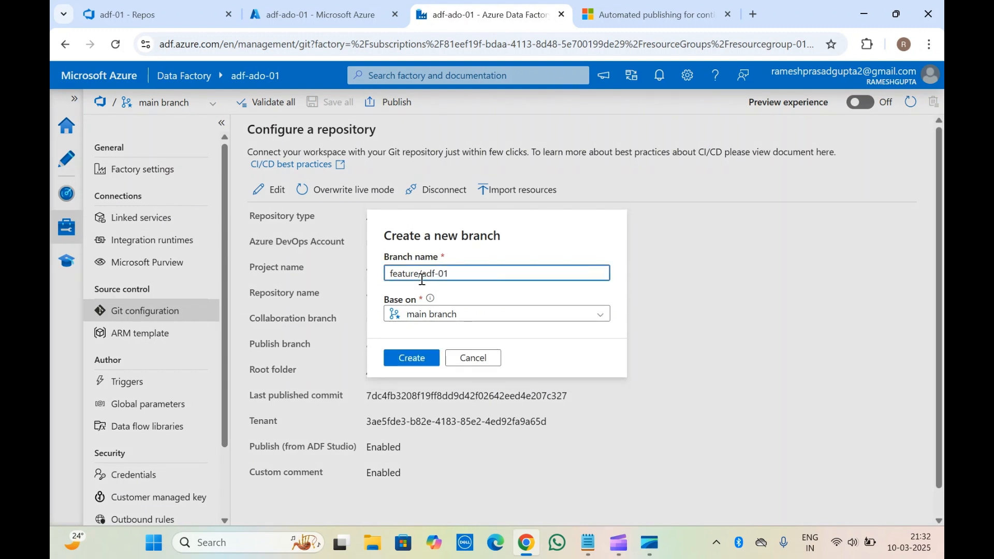
pyautogui.write('01')
pyautogui.click(411, 359)
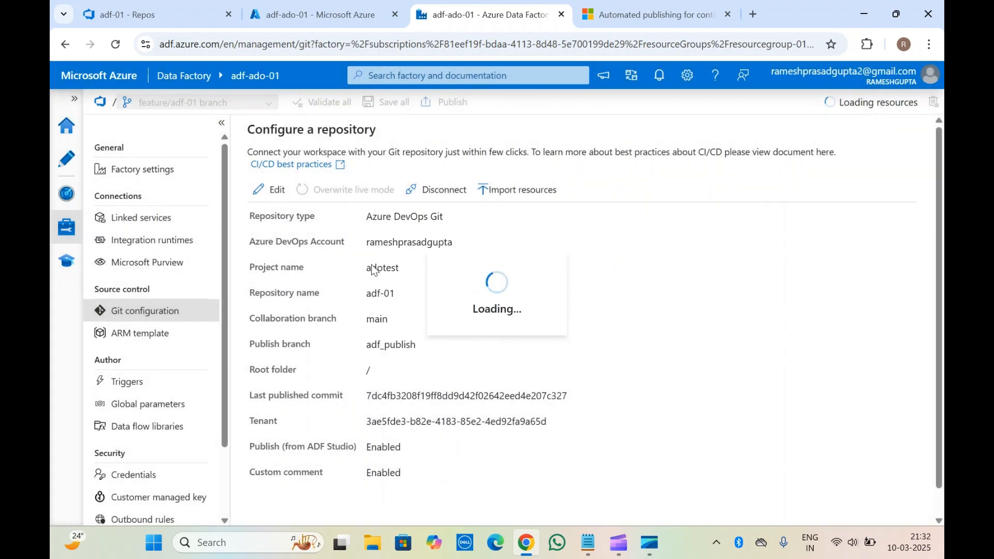
# Switch to the adf-01 repository in Azure DevOps, reload its files and check its branch list for the new feature branch.
pyautogui.click(371, 6)
pyautogui.click(199, 6)
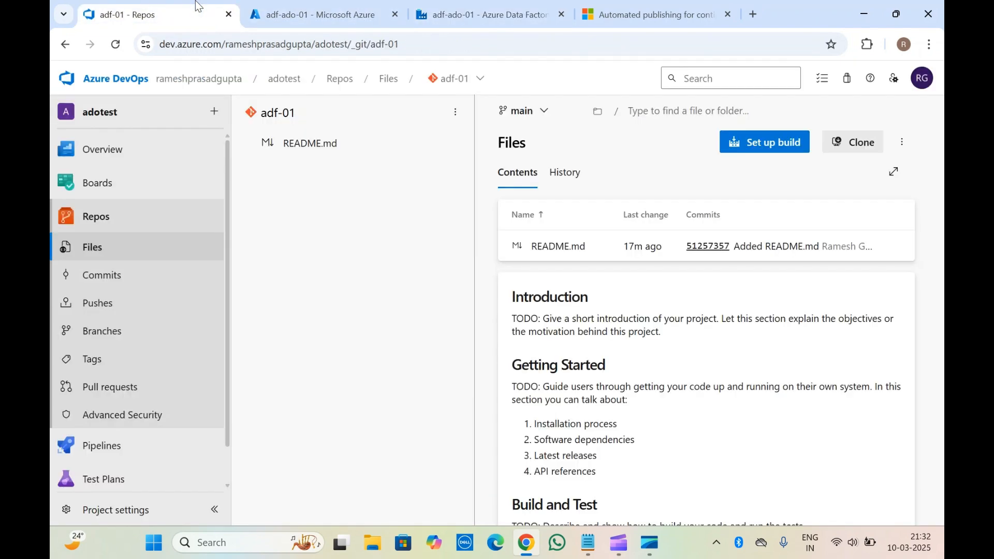
pyautogui.click(115, 44)
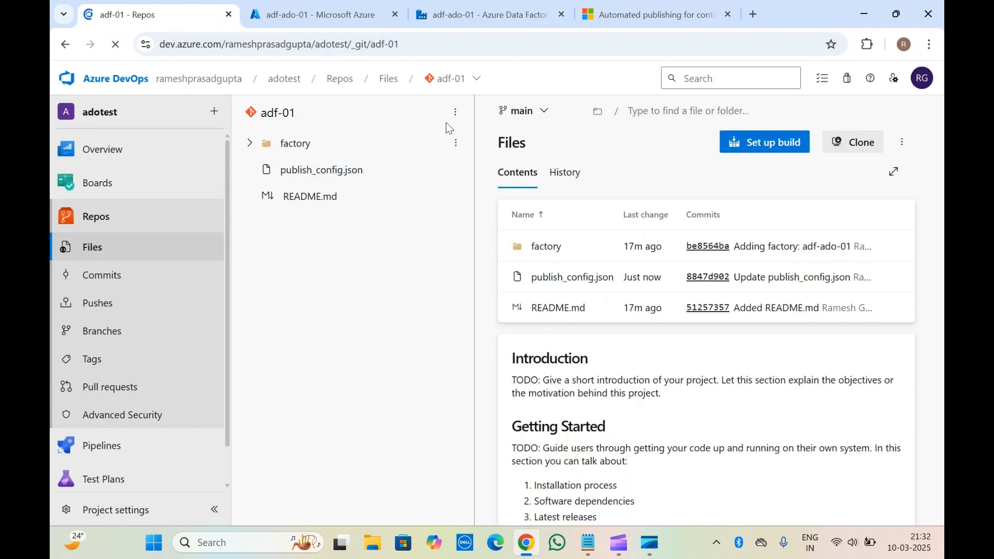
pyautogui.click(451, 78)
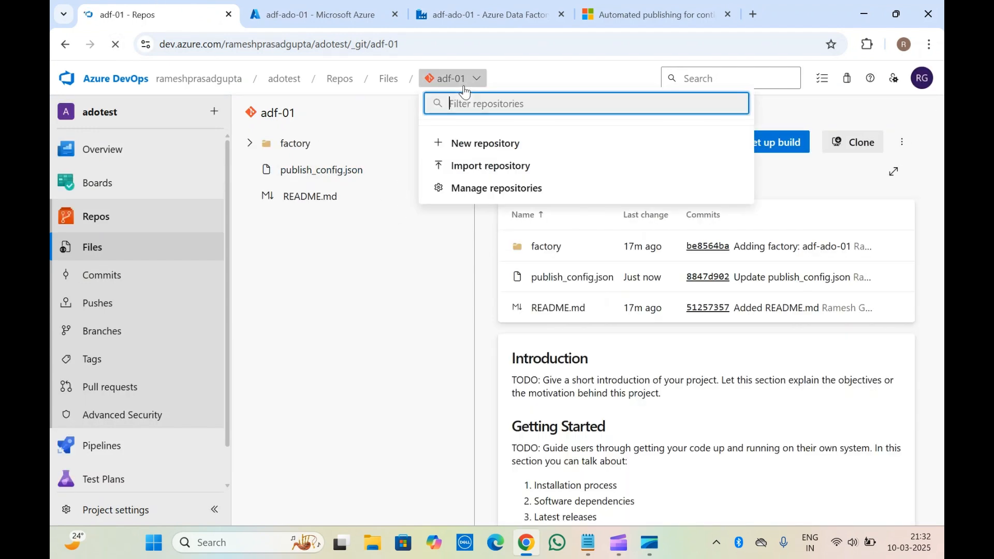
pyautogui.click(399, 238)
pyautogui.click(535, 111)
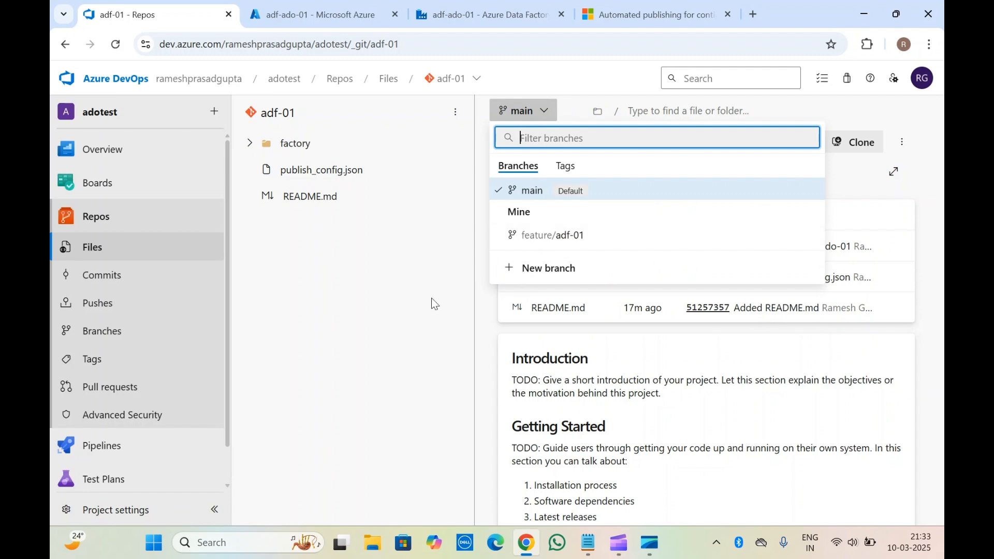
pyautogui.click(414, 294)
# Return to Data Factory Studio and review the branch list and the repository settings with the feature branch active.
pyautogui.click(368, 5)
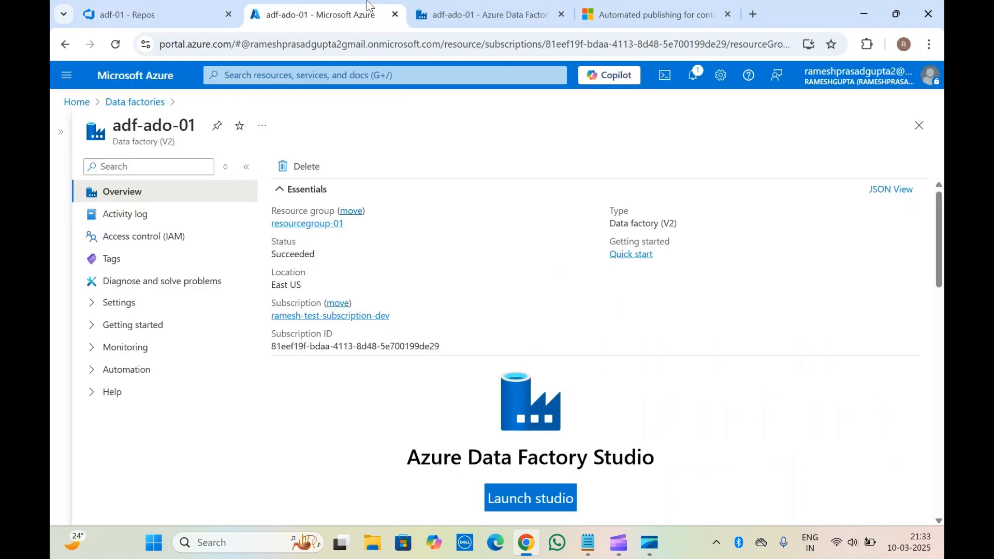
pyautogui.click(430, 9)
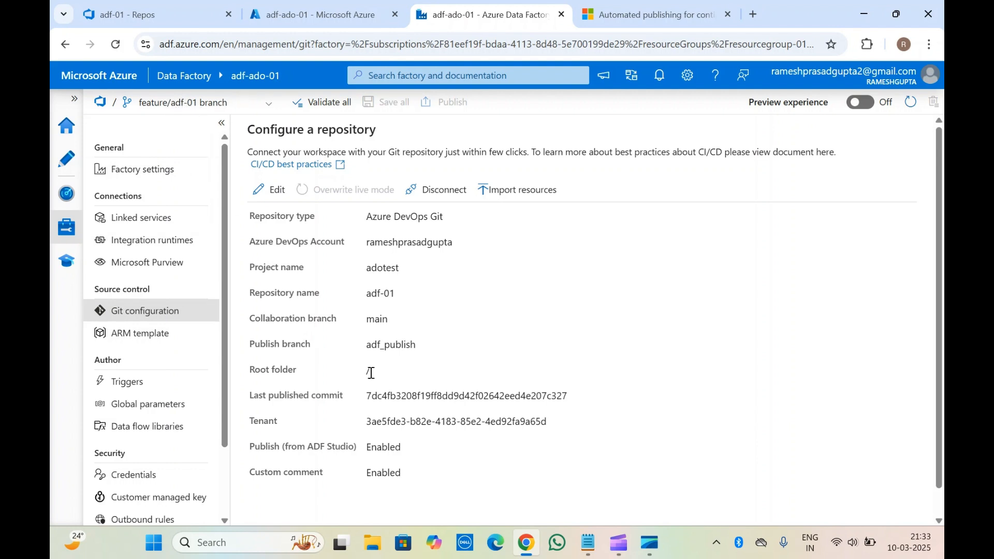
pyautogui.click(175, 104)
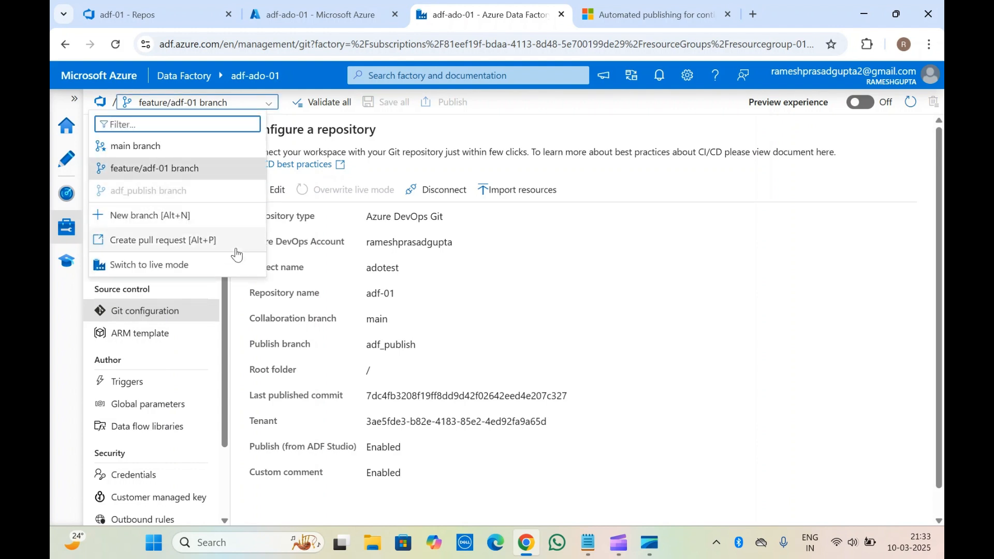
pyautogui.click(295, 366)
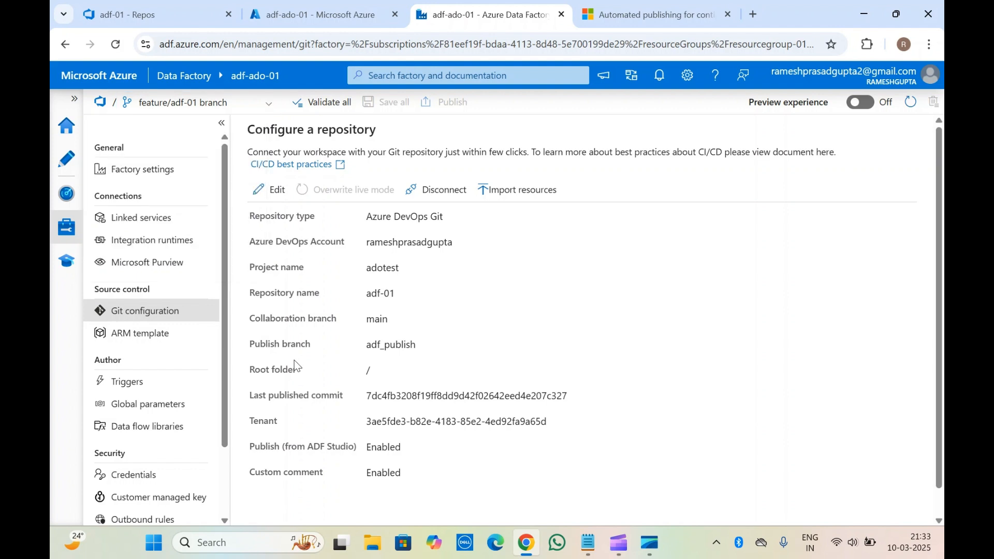
pyautogui.scroll(-1, 292, 370)
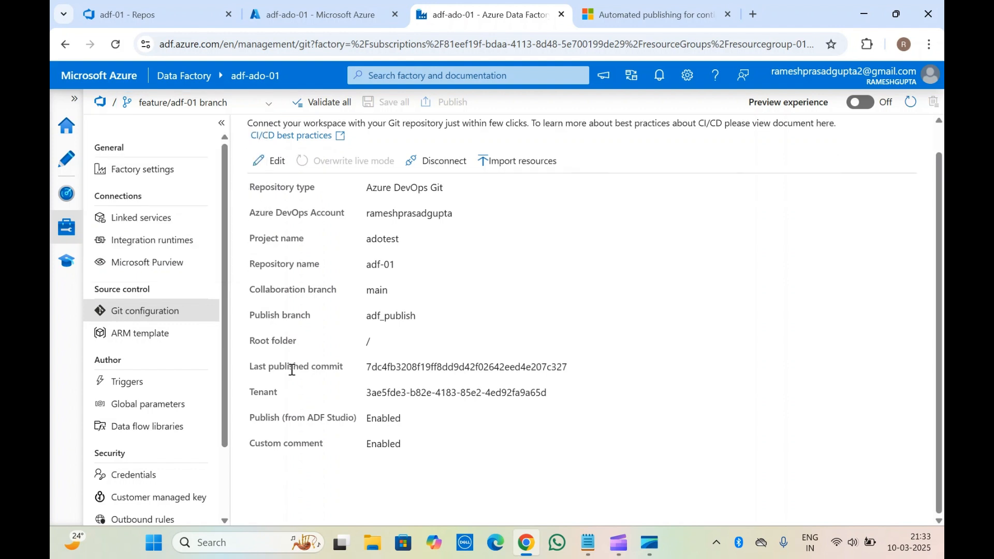
# Create a new blank pipeline among the factory resources on the feature/adf-01 branch.
pyautogui.click(66, 158)
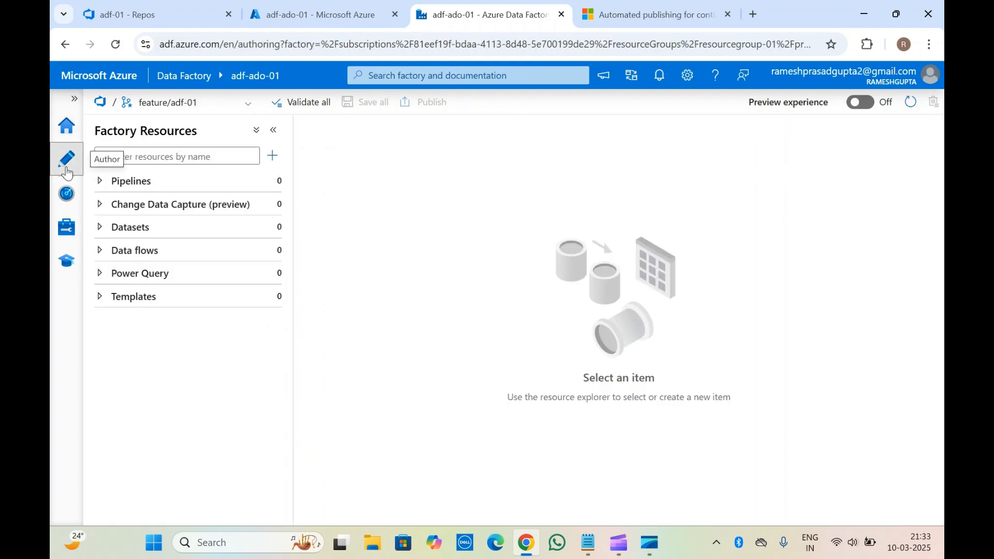
pyautogui.click(101, 182)
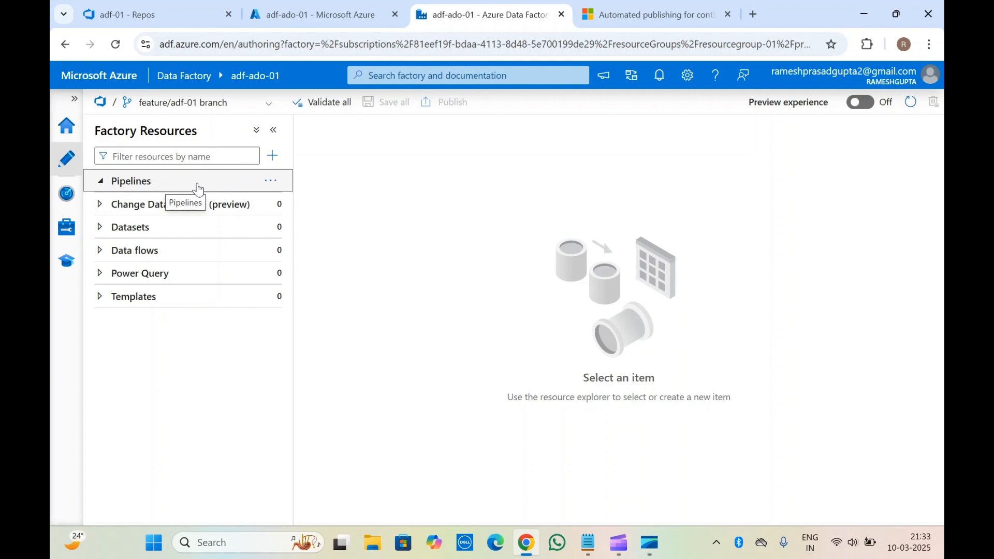
pyautogui.click(272, 156)
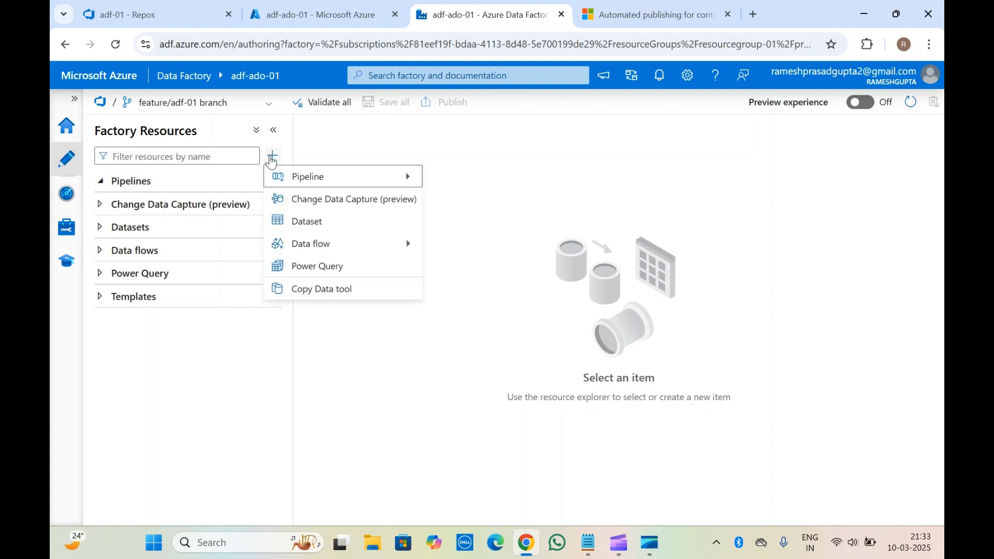
pyautogui.moveTo(316, 179)
pyautogui.click(469, 176)
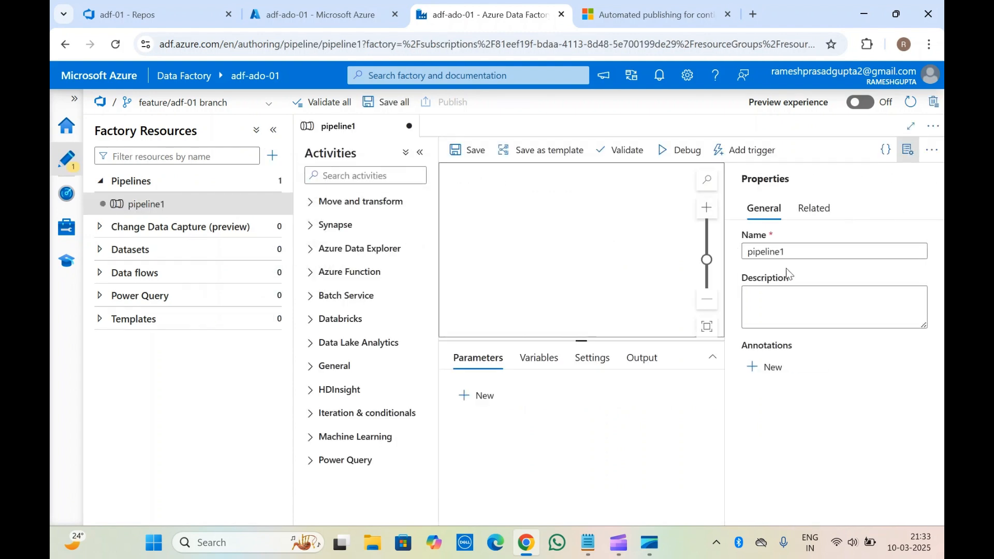
# Describe pipeline1 as "this is for test" and save it to the feature/adf-01 branch with the suggested comment.
pyautogui.click(783, 320)
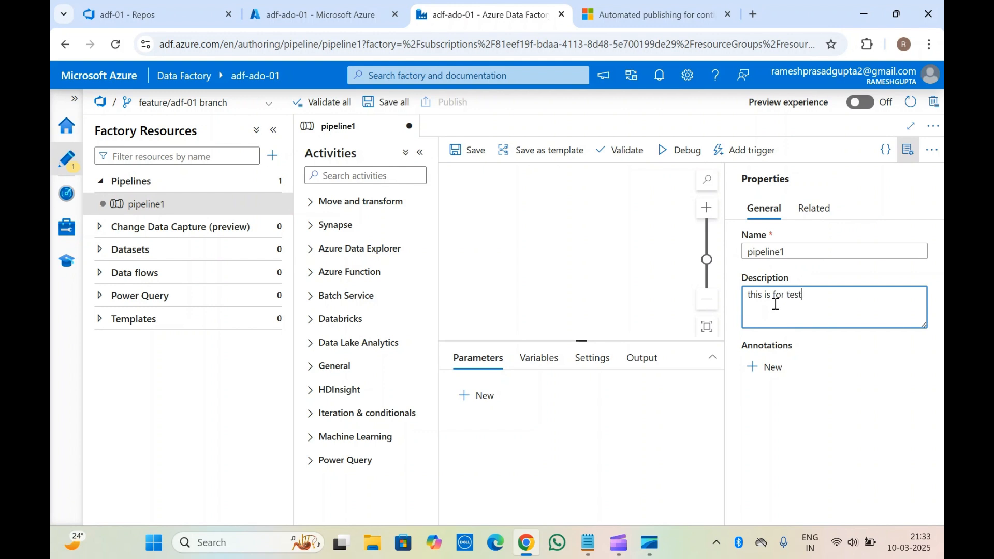
pyautogui.click(476, 145)
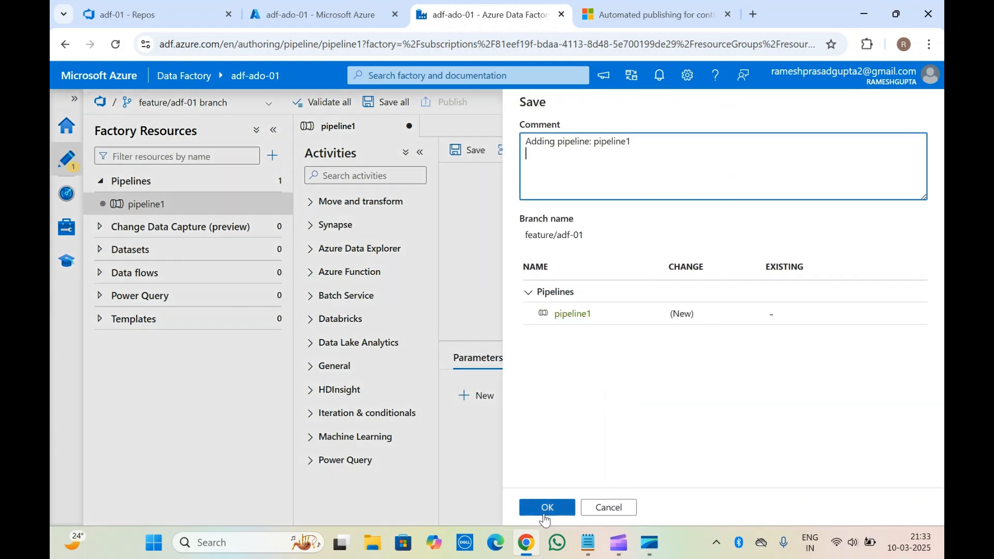
pyautogui.click(544, 508)
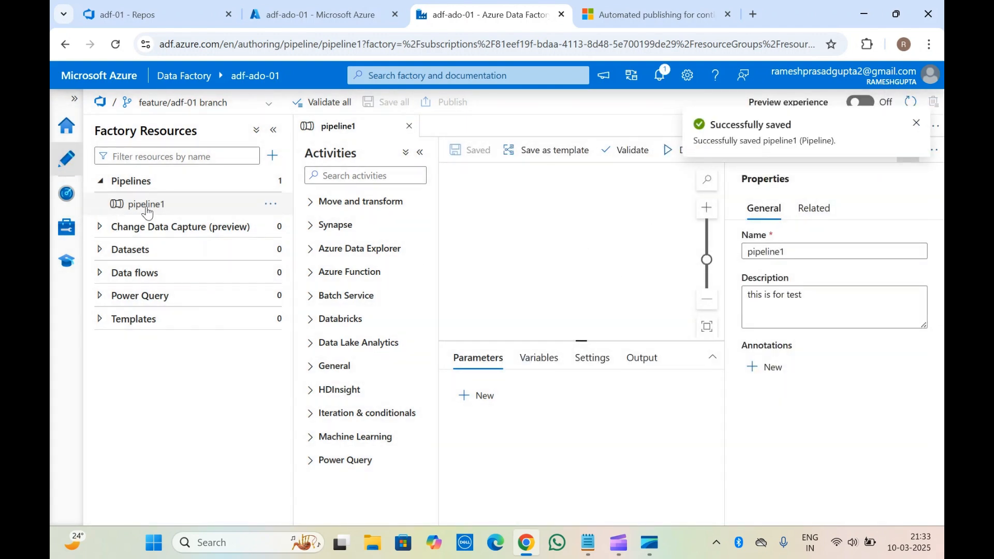
# Start a new linked service in the data factory and choose Azure Blob Storage as its data store.
pyautogui.click(66, 196)
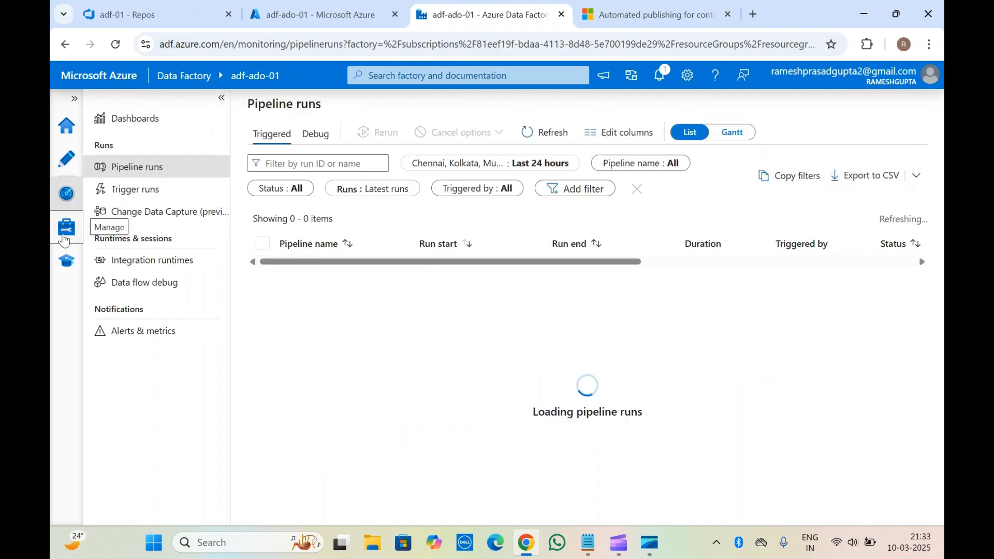
pyautogui.click(63, 239)
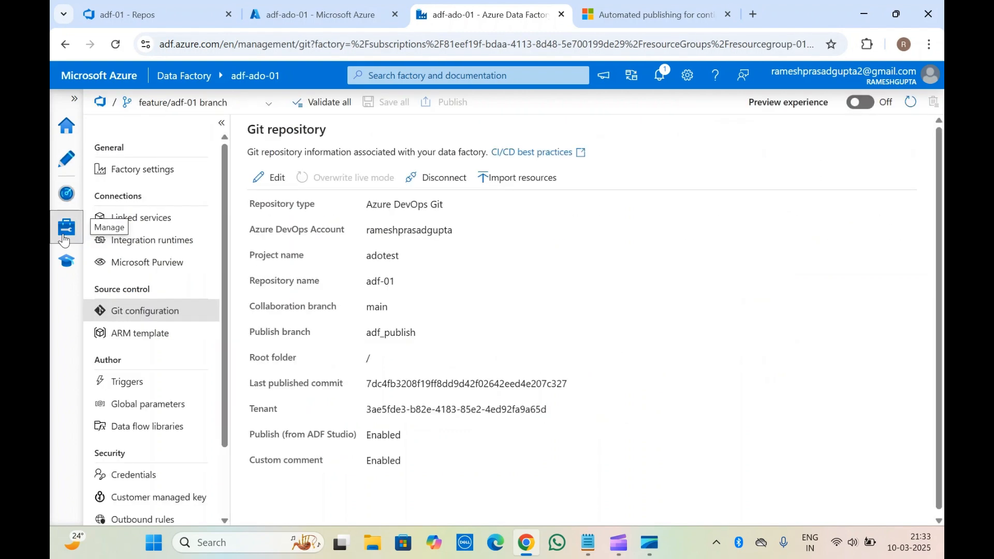
pyautogui.click(149, 216)
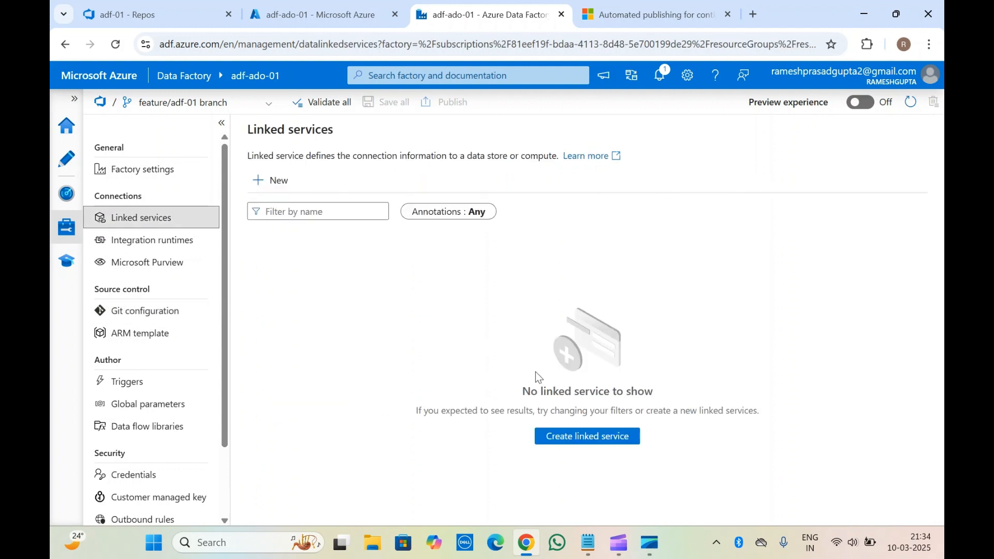
pyautogui.click(561, 435)
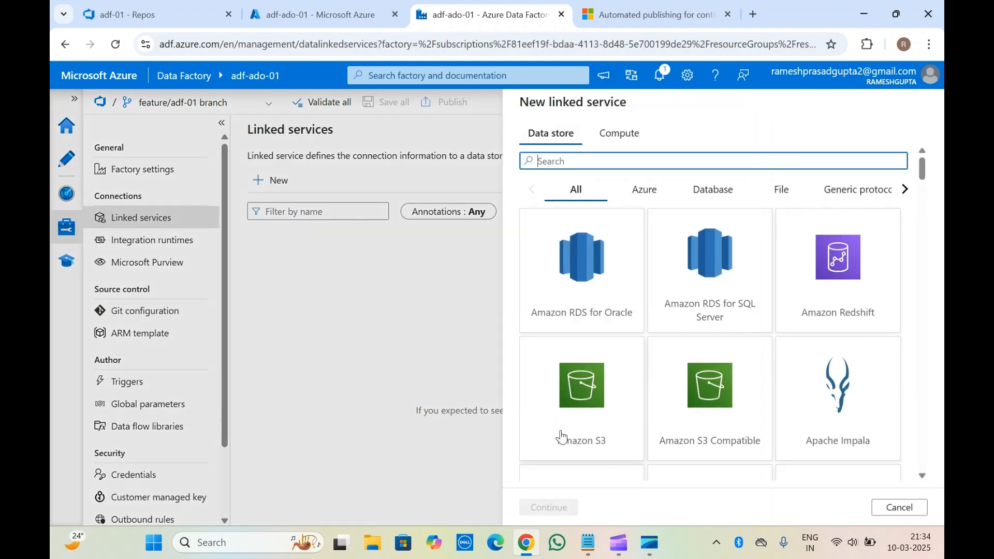
pyautogui.scroll(-10, 588, 300)
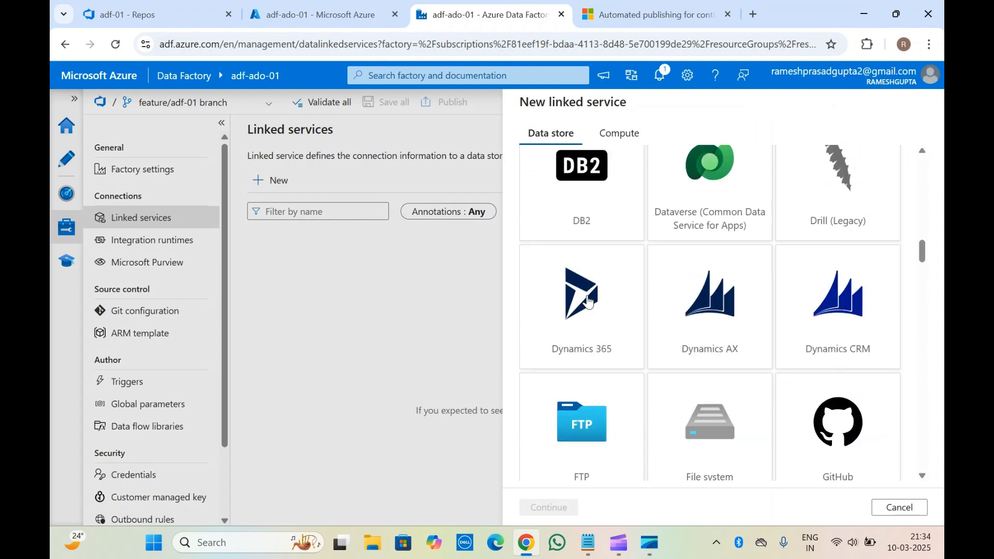
pyautogui.scroll(-13, 588, 302)
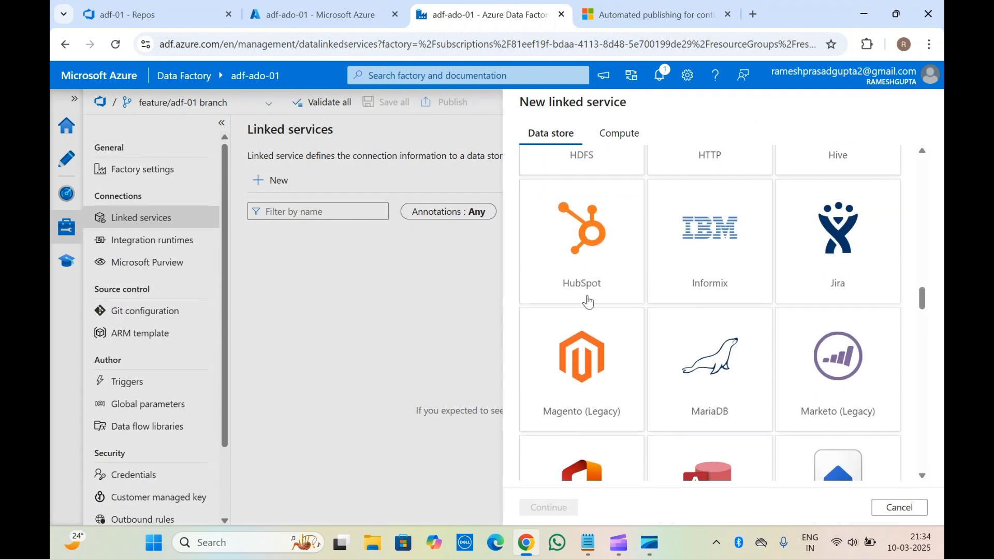
pyautogui.scroll(20, 588, 301)
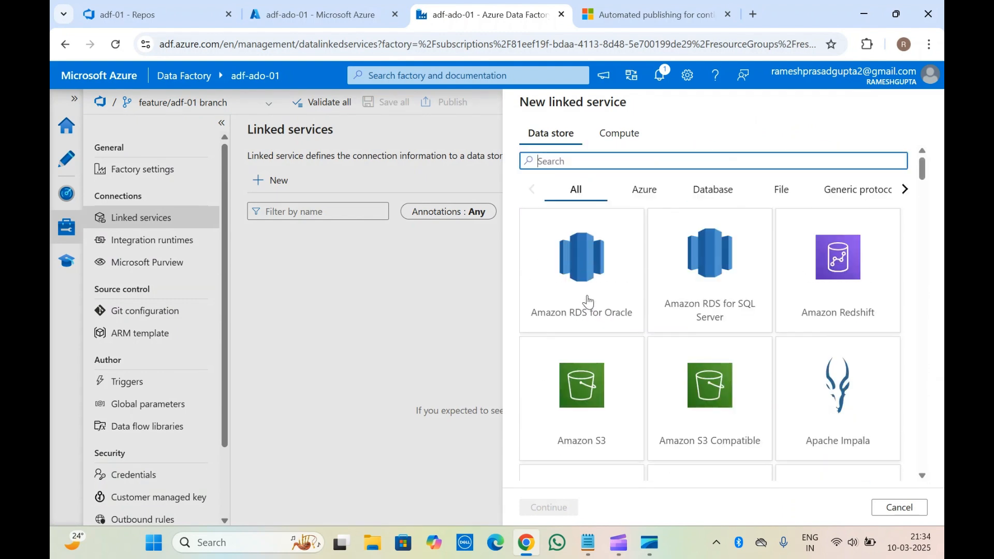
pyautogui.scroll(-8, 582, 383)
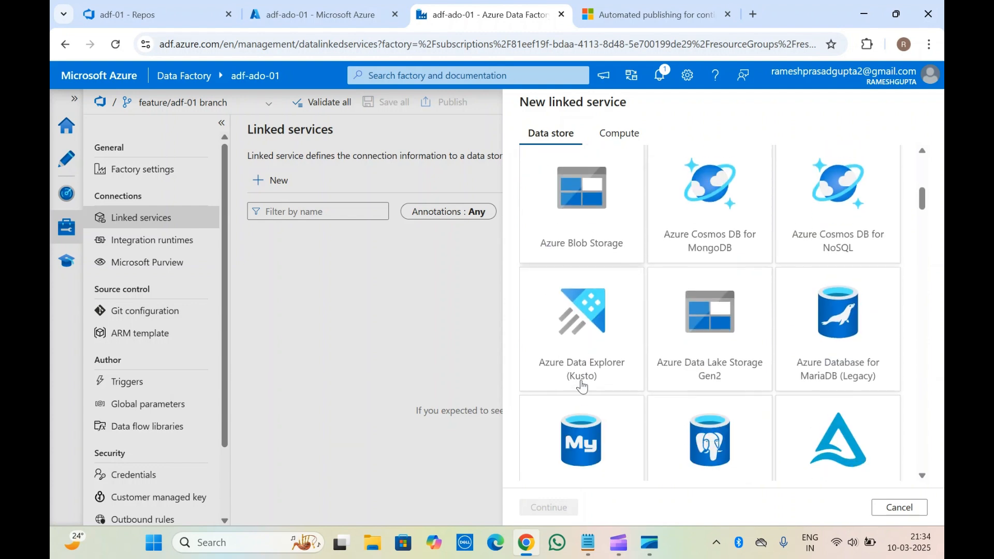
pyautogui.click(587, 193)
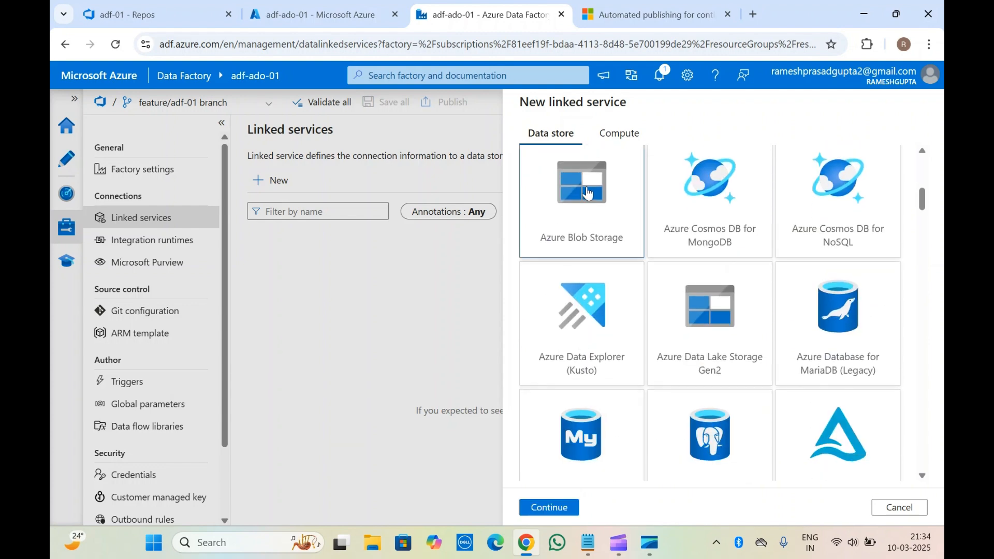
pyautogui.click(559, 507)
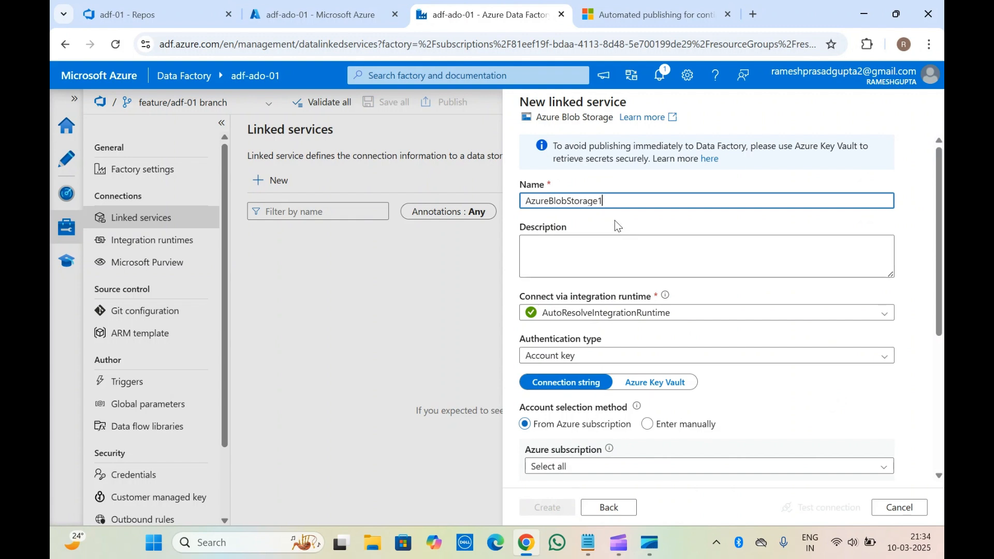
# Switch the linked service's account selection to manual entry, set the storage account name to abcd, and enter the storage account key.
pyautogui.scroll(-5, 614, 338)
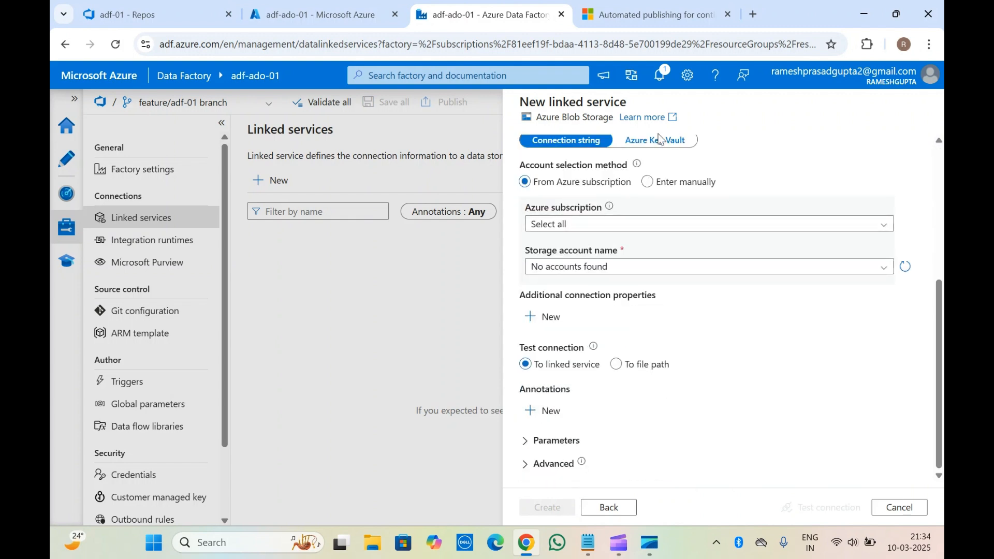
pyautogui.scroll(1, 648, 163)
pyautogui.click(648, 234)
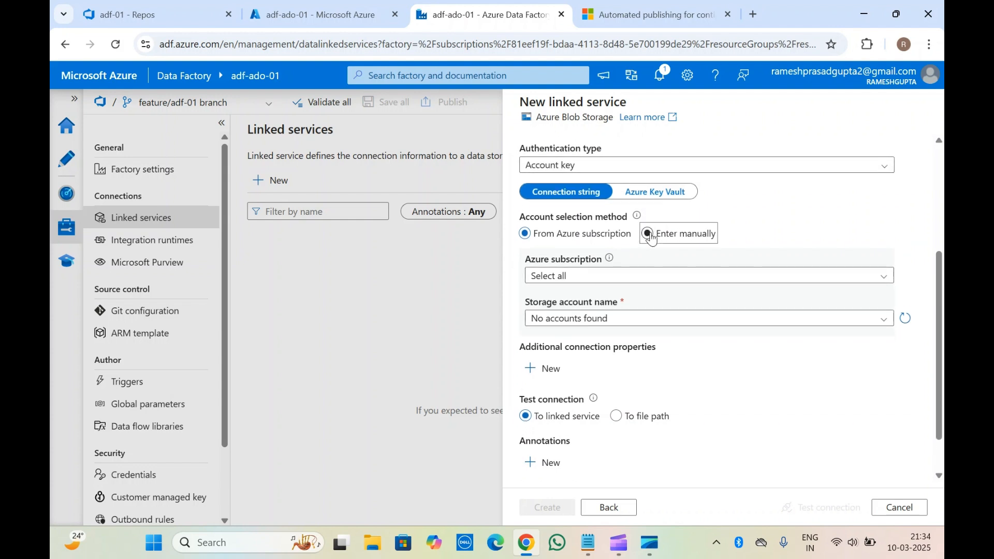
pyautogui.click(592, 277)
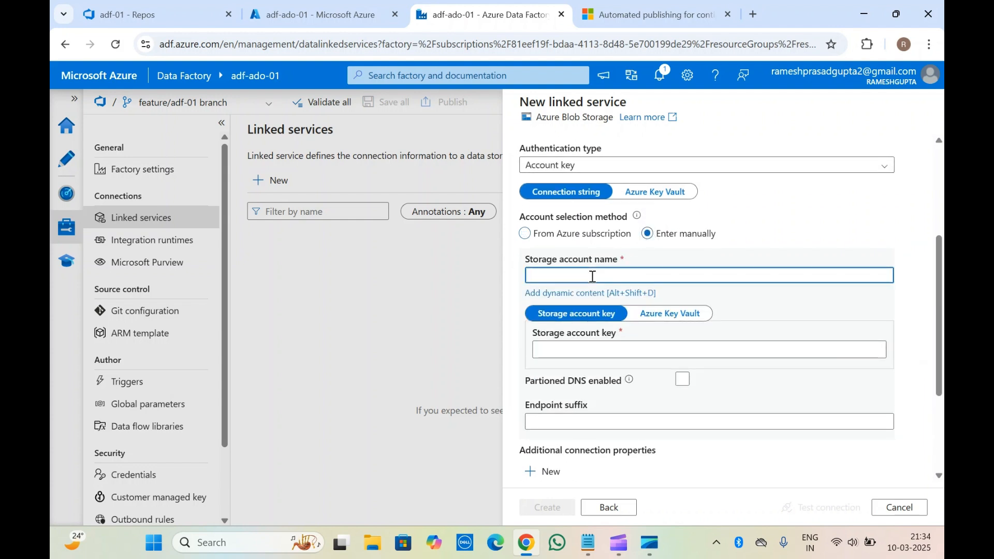
pyautogui.click(583, 349)
pyautogui.write('•')
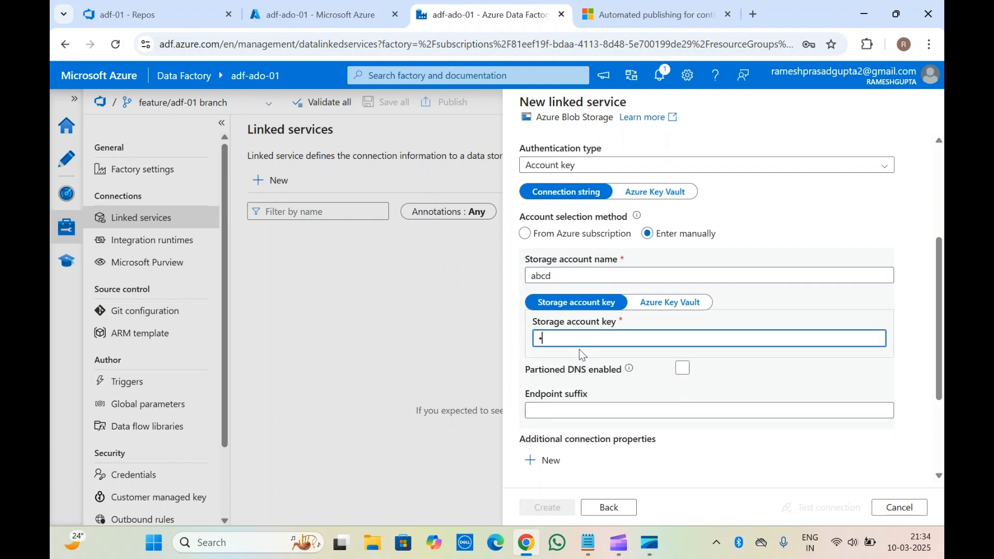
pyautogui.scroll(-2, 582, 354)
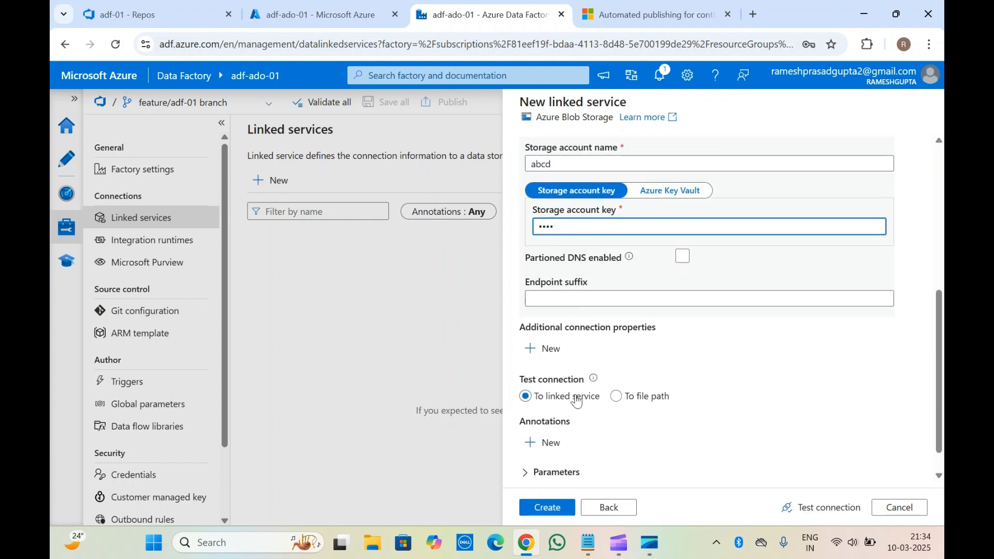
# Create the Azure Blob Storage linked service, accept its immediate publishing, and decline saving the password in the browser.
pyautogui.scroll(-1, 563, 465)
pyautogui.click(548, 508)
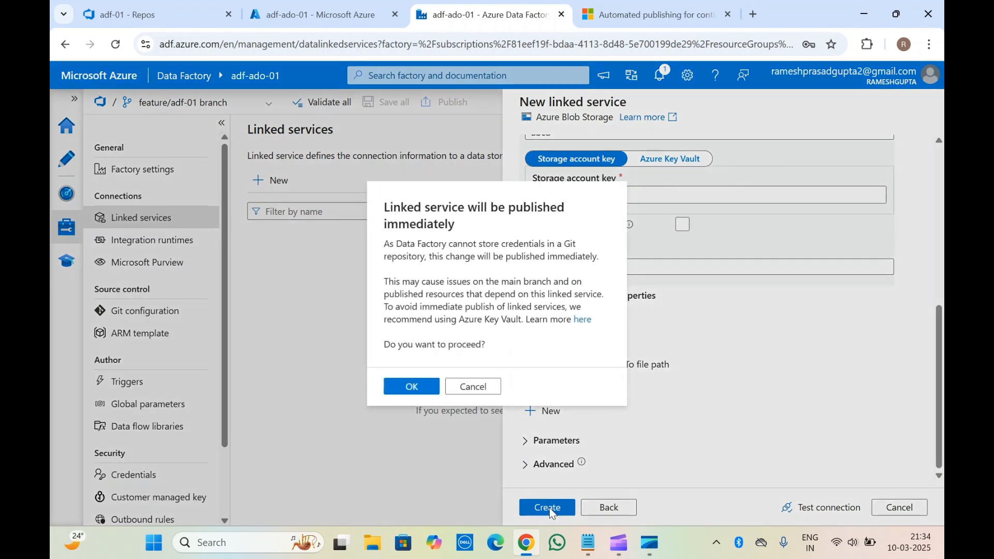
pyautogui.click(418, 386)
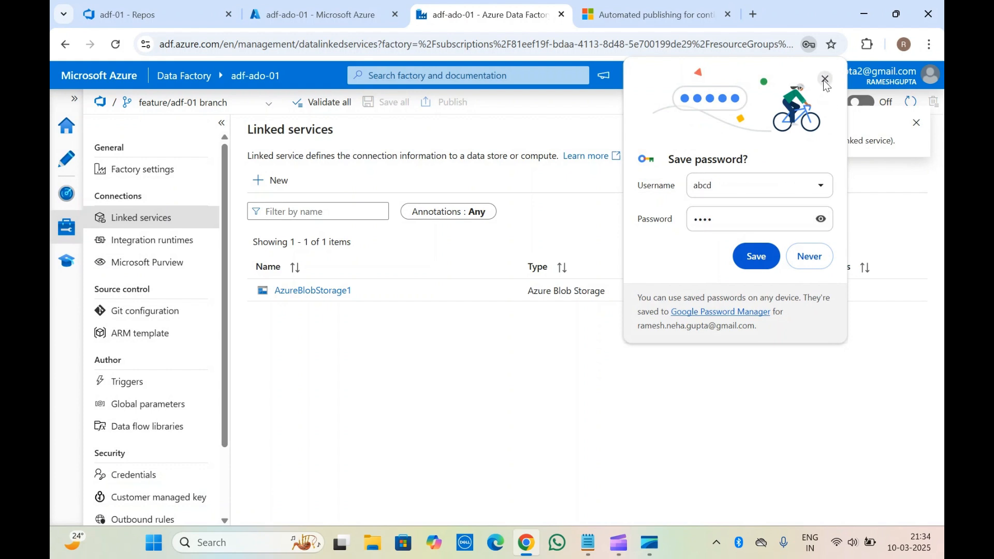
pyautogui.click(825, 80)
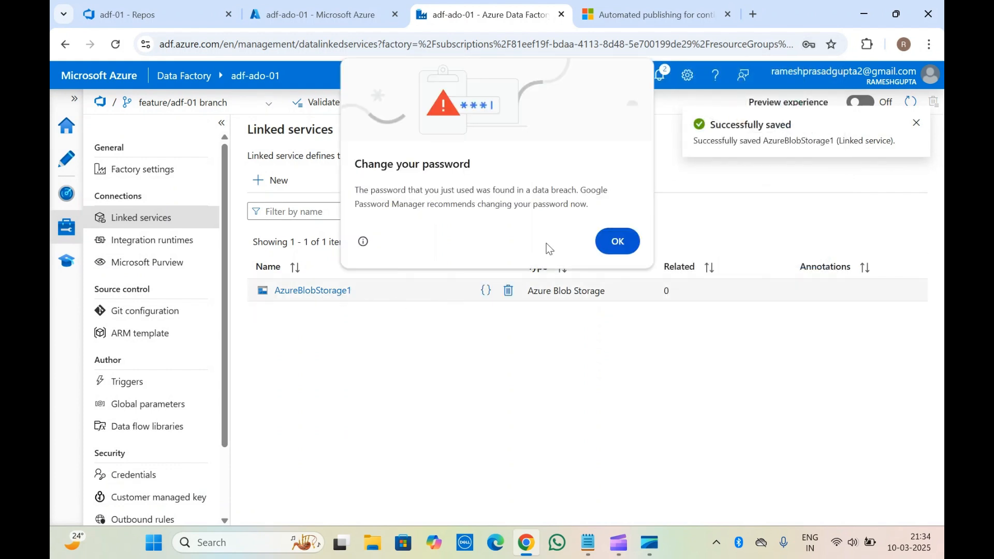
pyautogui.click(622, 241)
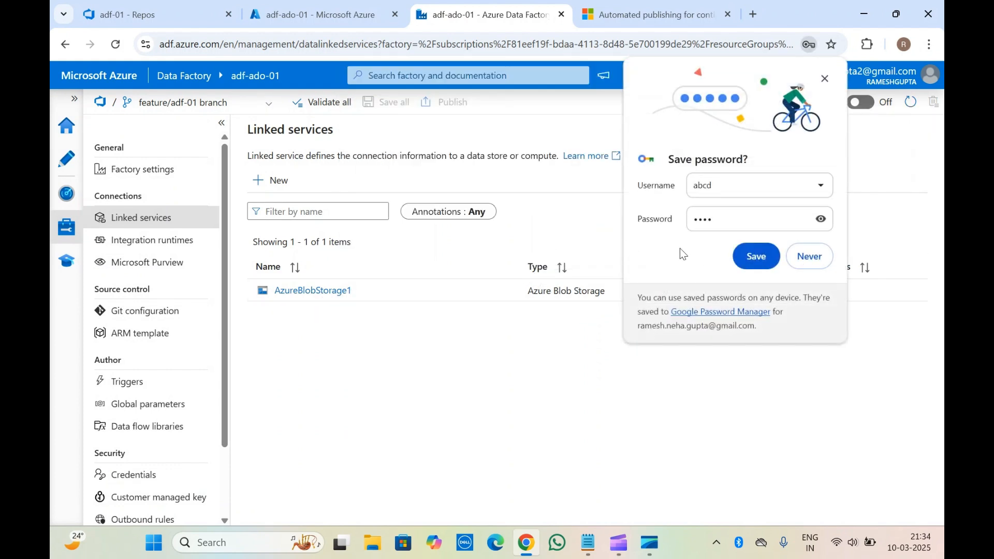
pyautogui.click(806, 259)
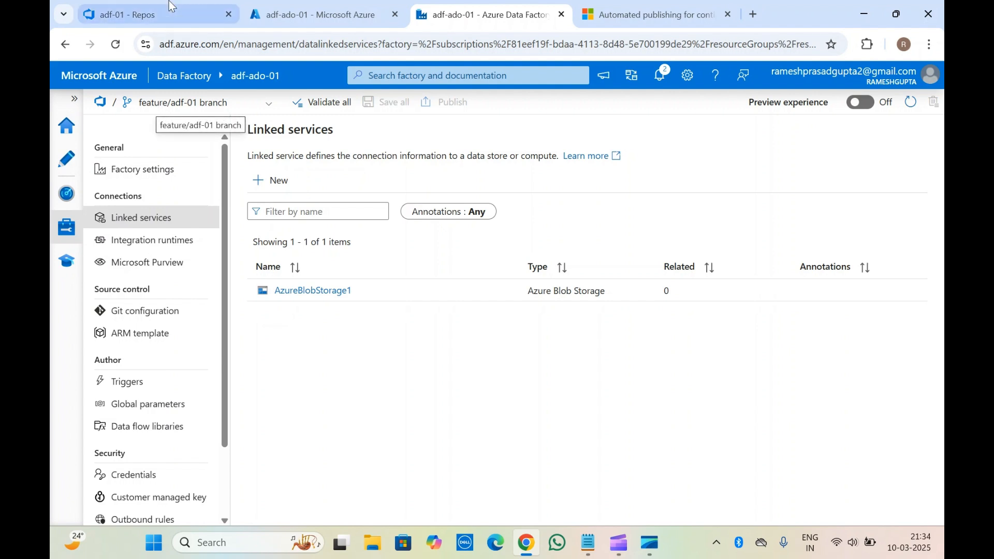
# Check the files on the adf-01 repository's main branch in Azure DevOps, and return to the linked services in Data Factory Studio.
pyautogui.click(155, 15)
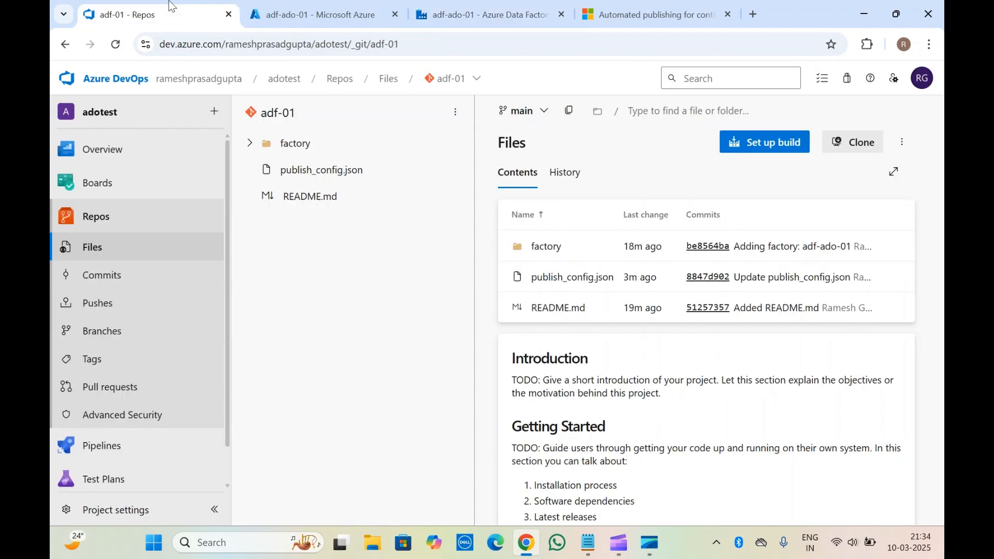
pyautogui.click(536, 118)
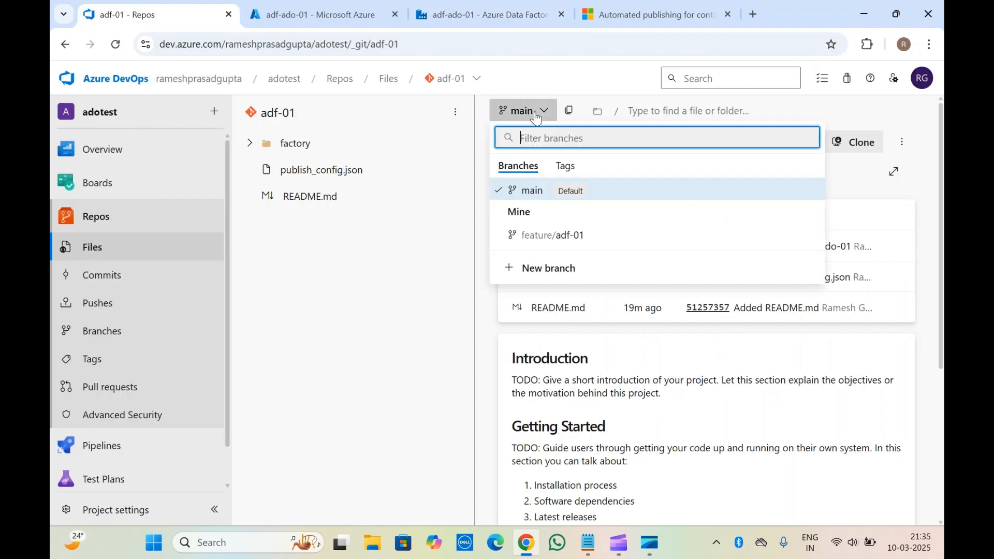
pyautogui.click(506, 6)
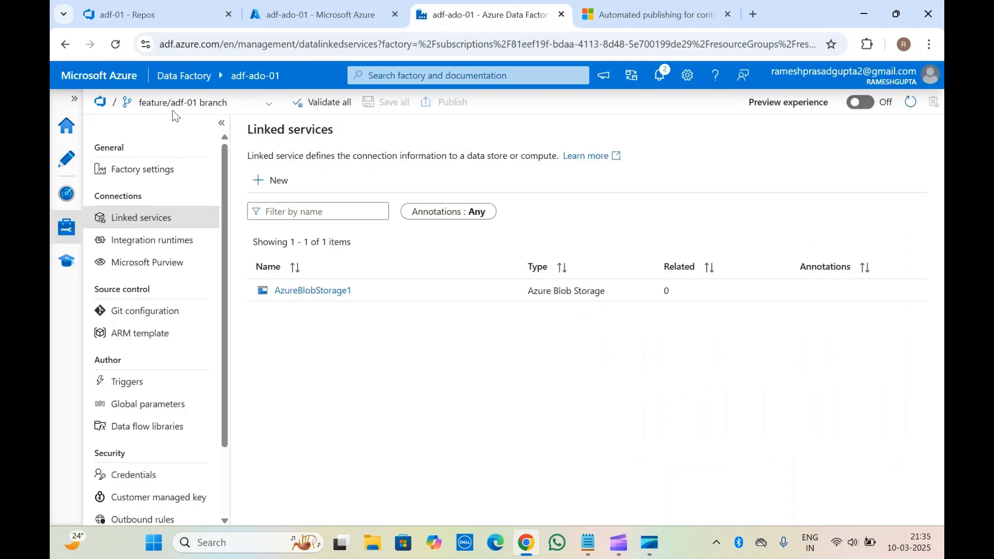
pyautogui.click(67, 127)
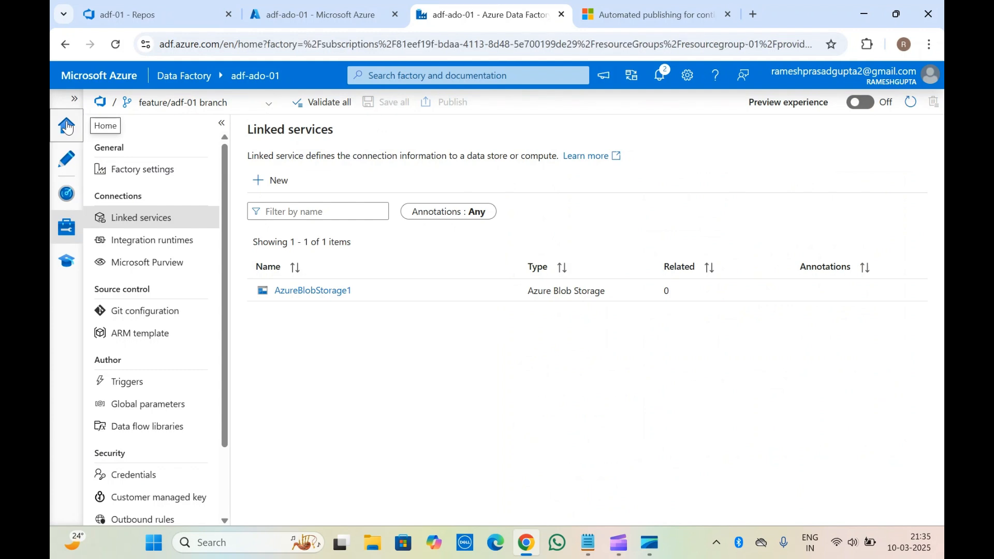
pyautogui.click(71, 236)
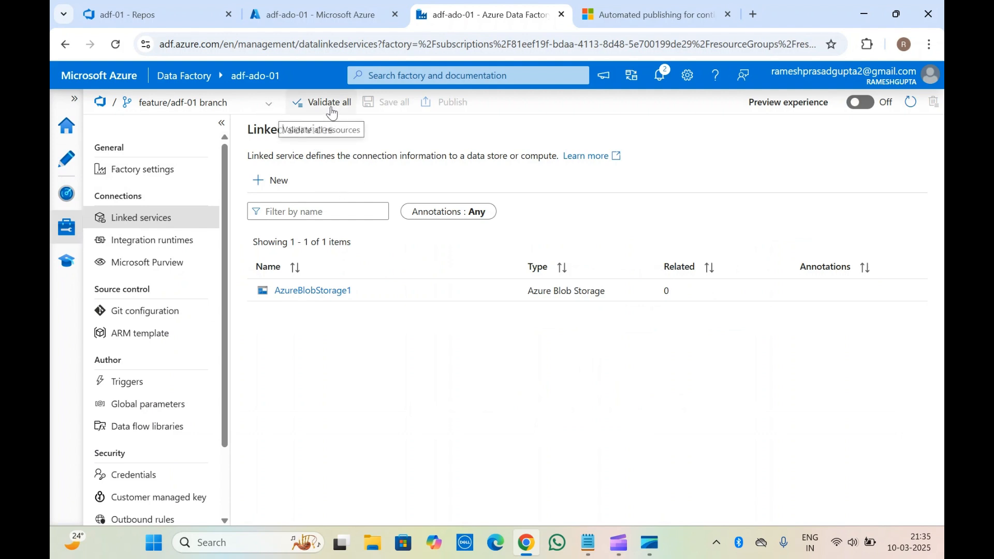
# Validate all factory resources on the feature/adf-01 branch and review the factory's Git repository configuration.
pyautogui.click(332, 112)
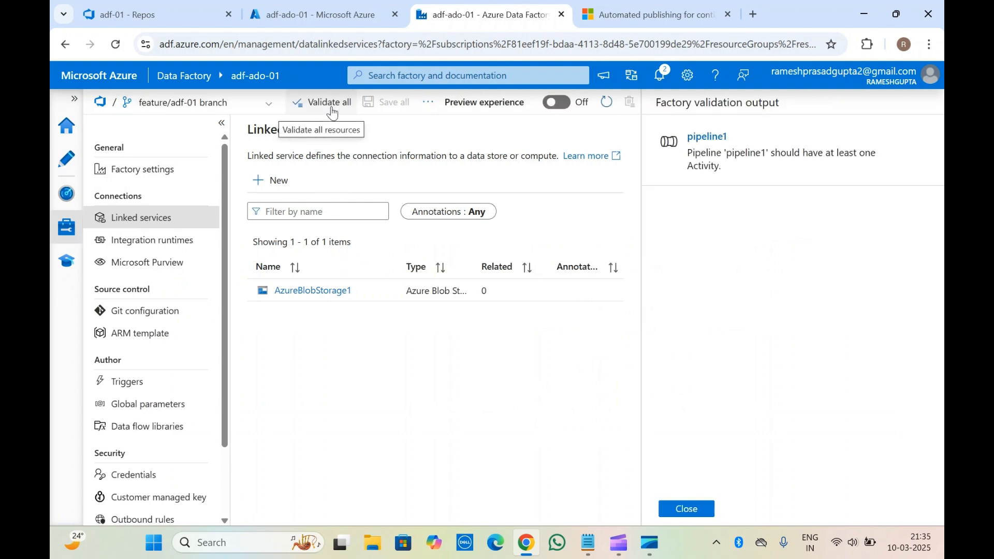
pyautogui.click(688, 508)
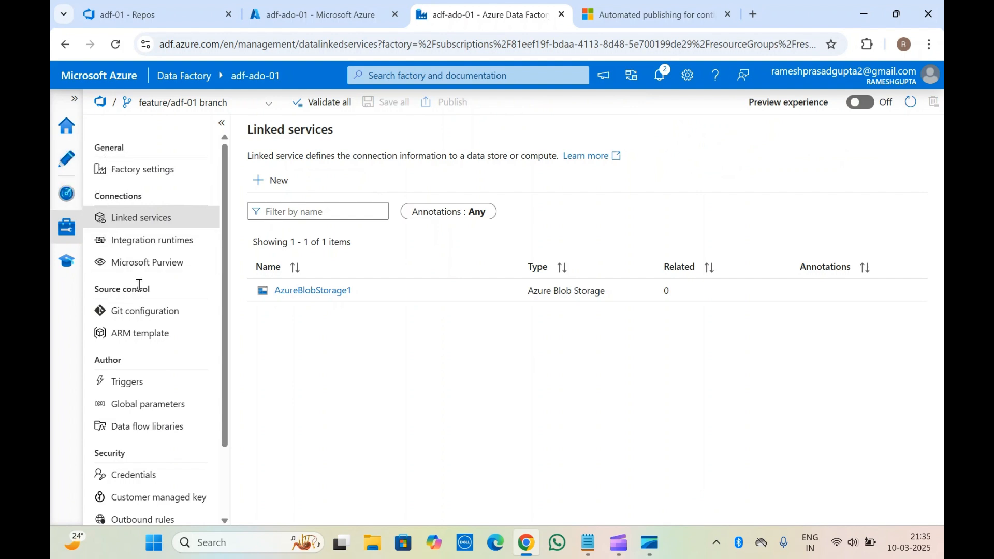
pyautogui.click(143, 316)
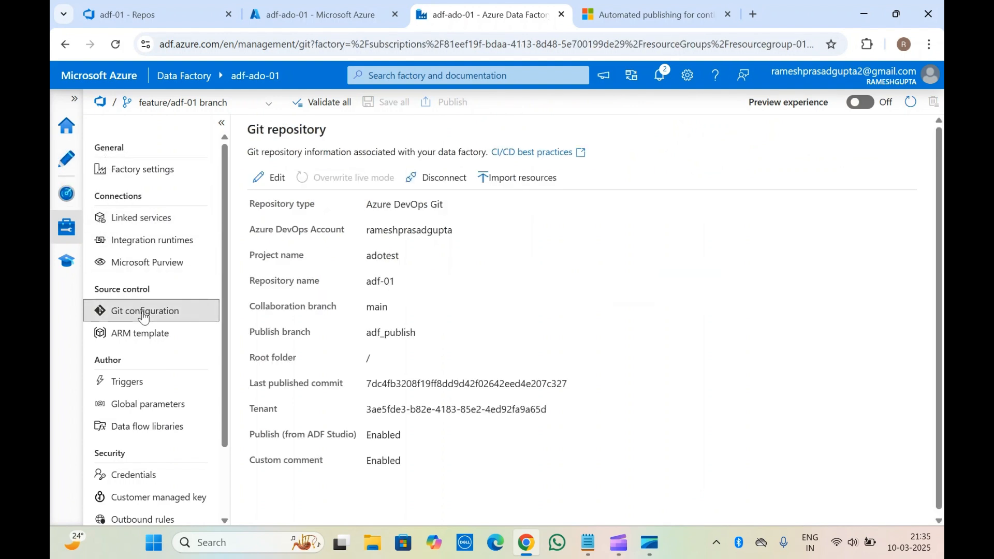
pyautogui.click(71, 137)
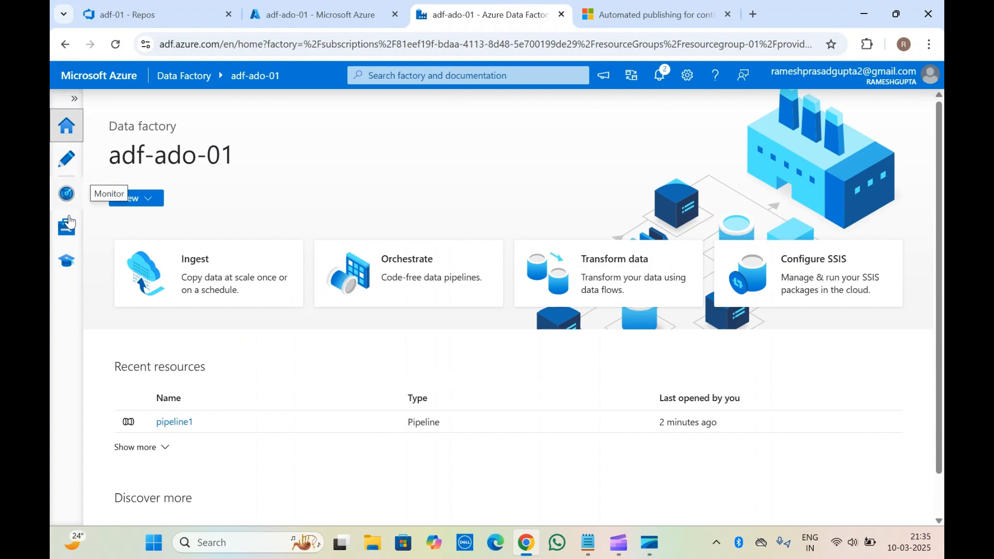
pyautogui.click(66, 226)
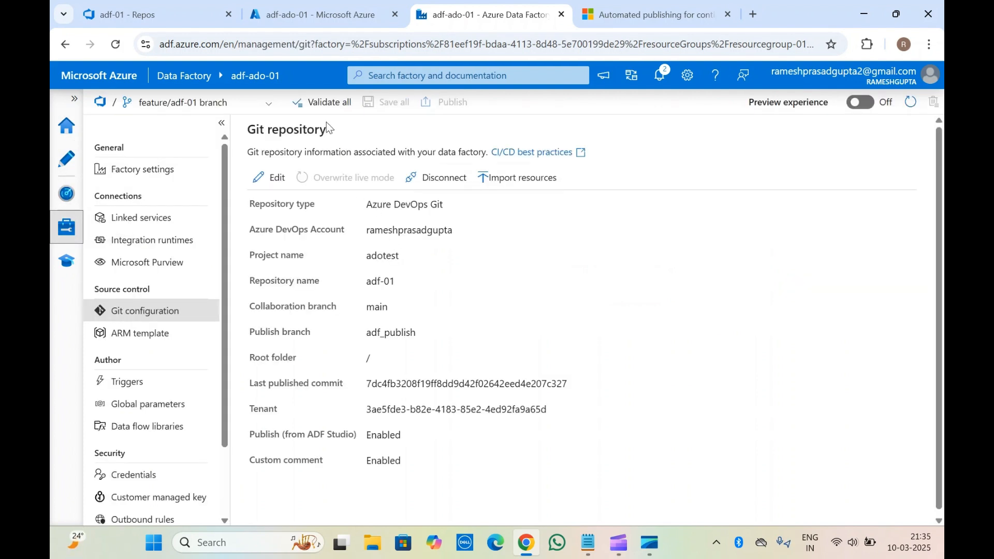
pyautogui.click(319, 102)
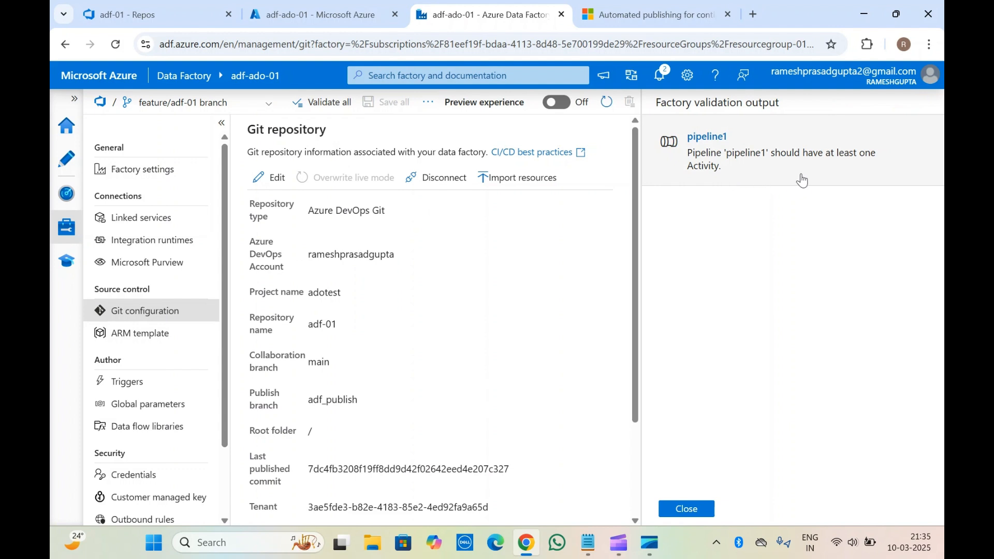
pyautogui.click(690, 512)
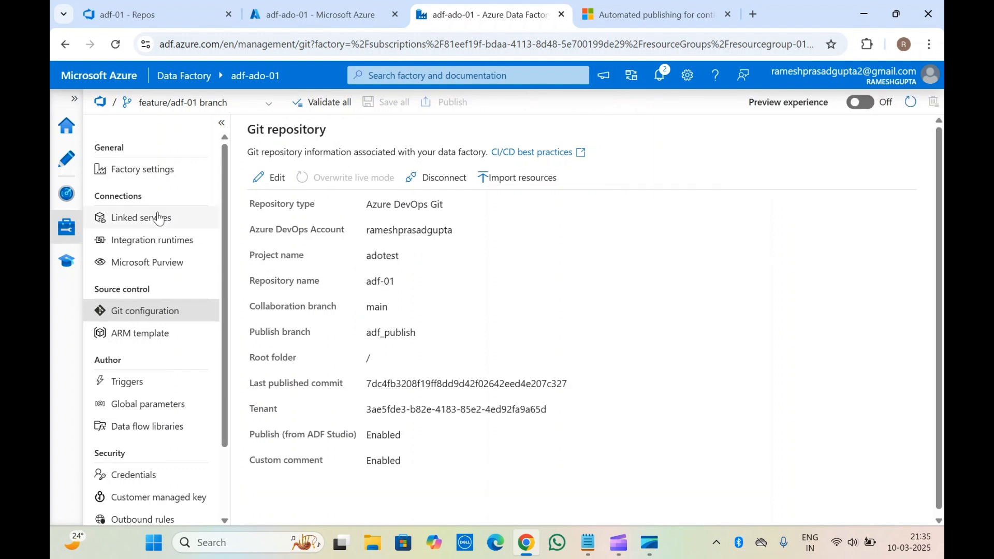
# Open pipeline1 in the authoring area and try to trigger an on-demand run of it.
pyautogui.click(66, 158)
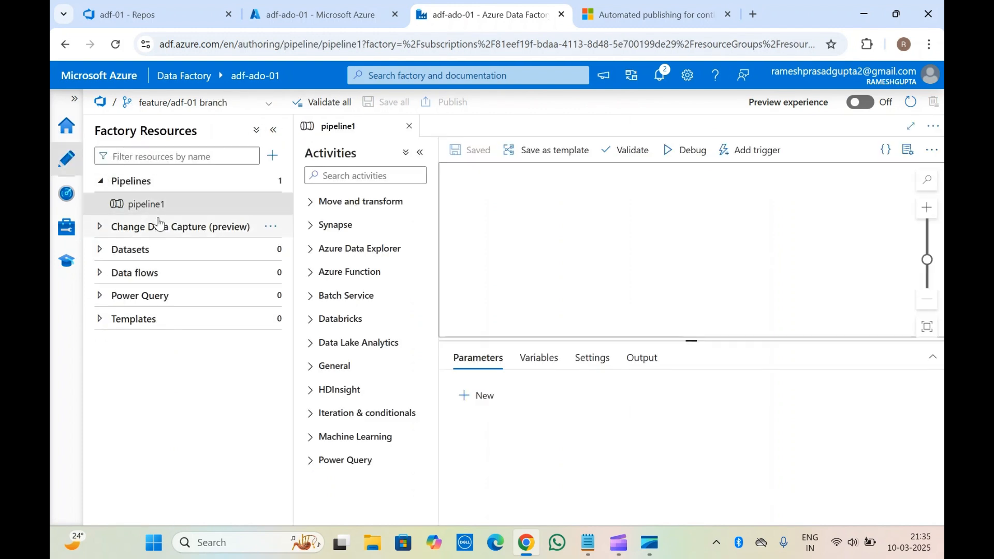
pyautogui.click(141, 205)
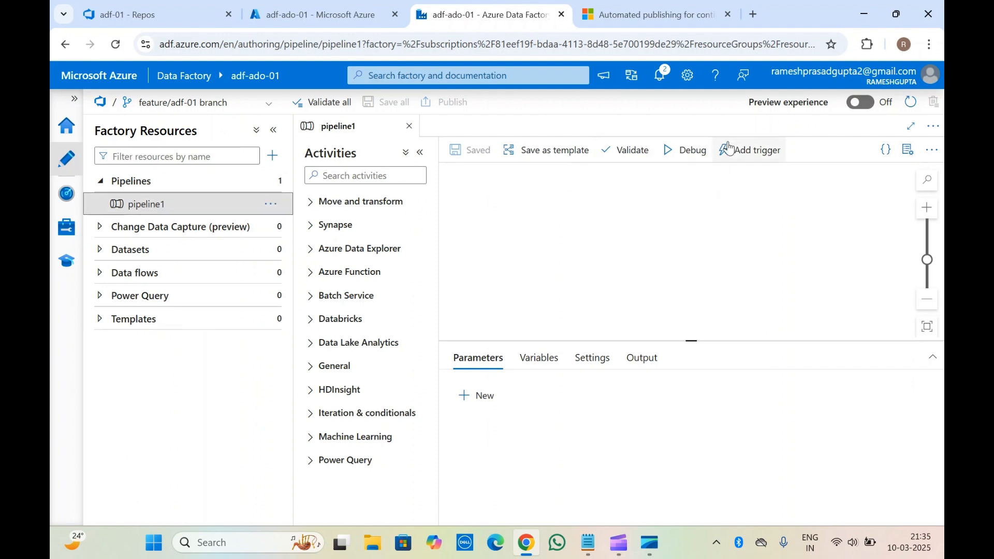
pyautogui.click(744, 151)
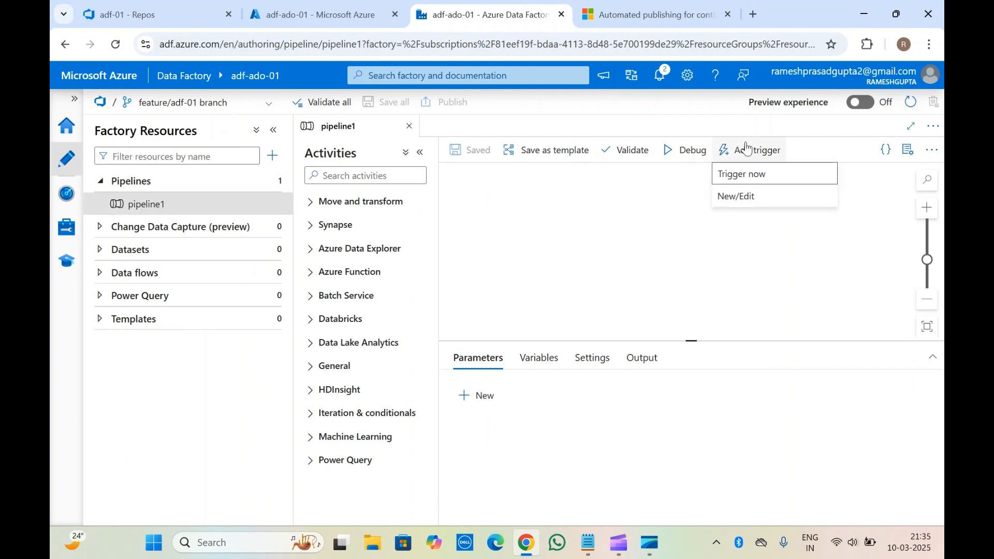
pyautogui.click(743, 177)
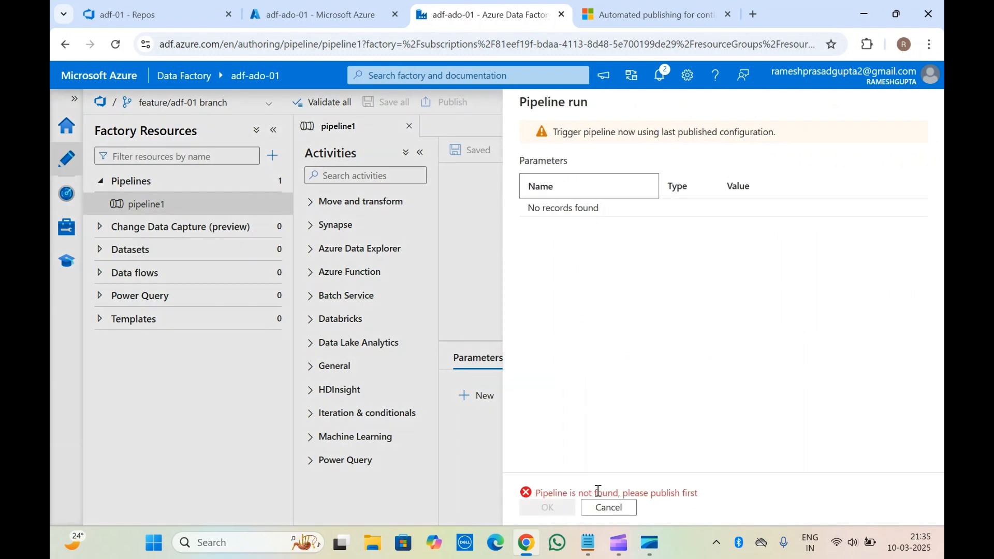
pyautogui.click(602, 510)
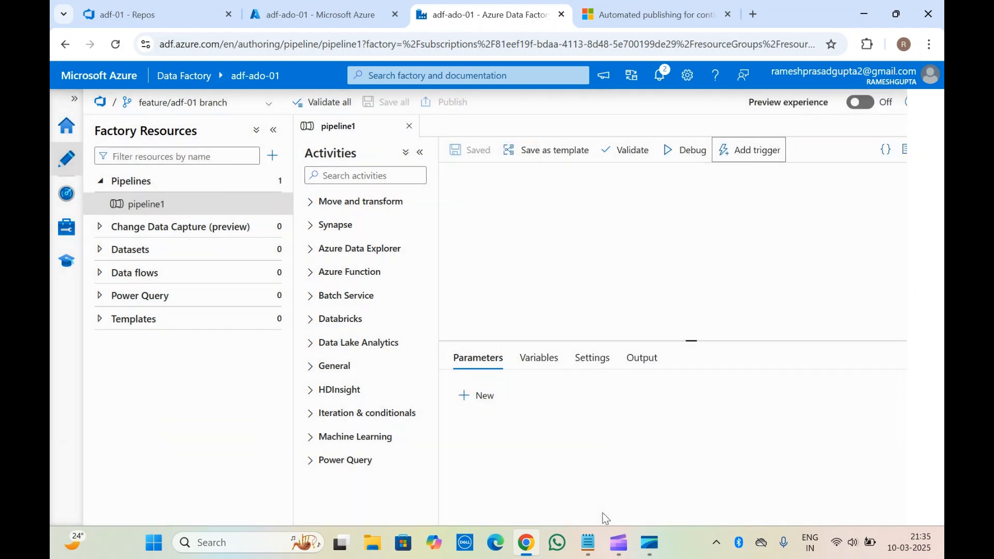
# Add a blank parameter to pipeline1, and delete the pipeline from the factory resources.
pyautogui.click(478, 396)
pyautogui.click(511, 446)
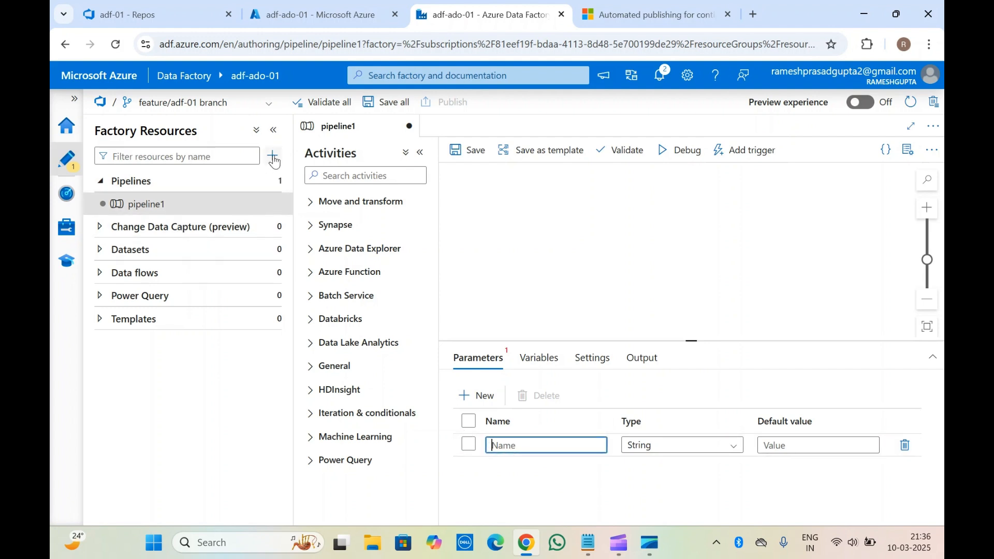
pyautogui.click(271, 203)
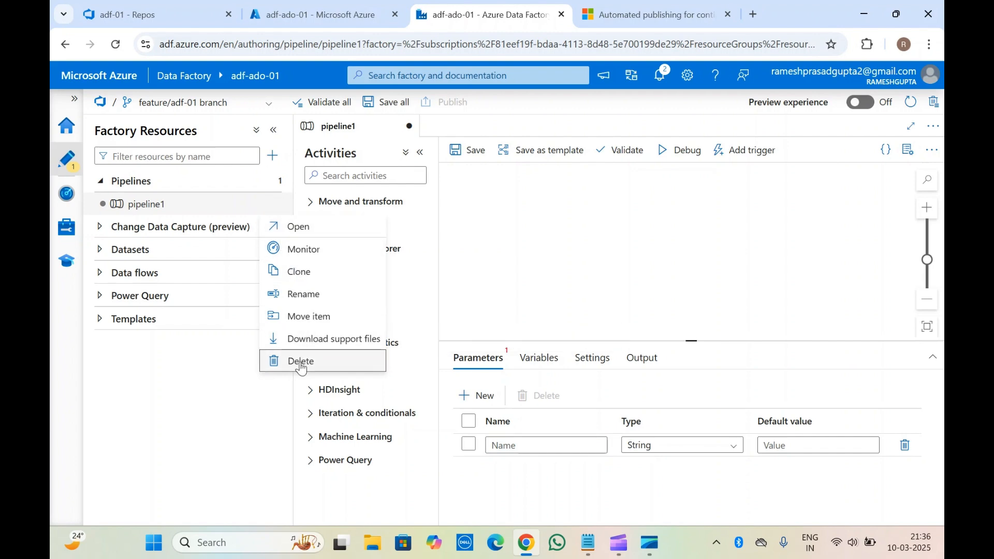
pyautogui.click(300, 362)
pyautogui.click(412, 353)
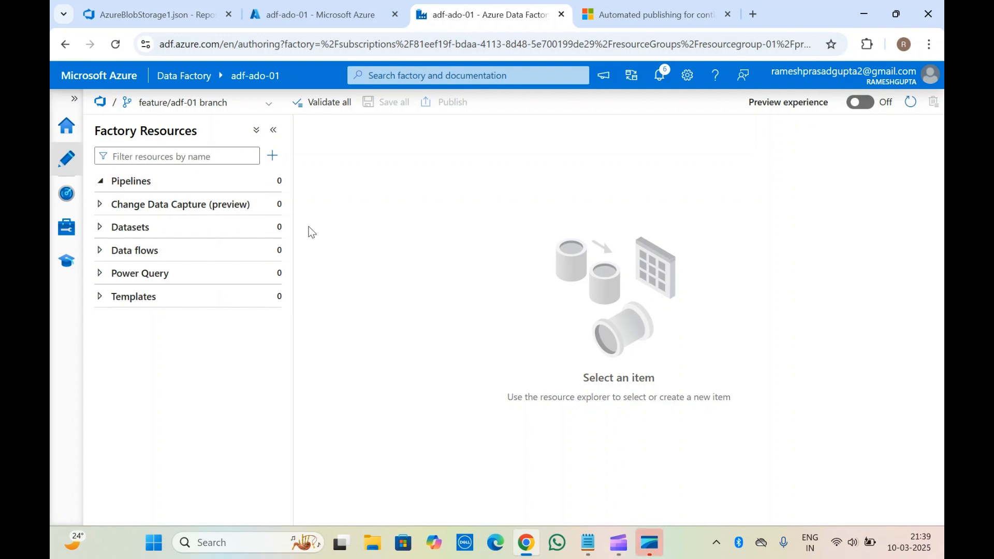
# Check the pipelines group in the factory resources and the linked services list on the feature/adf-01 branch.
pyautogui.click(99, 182)
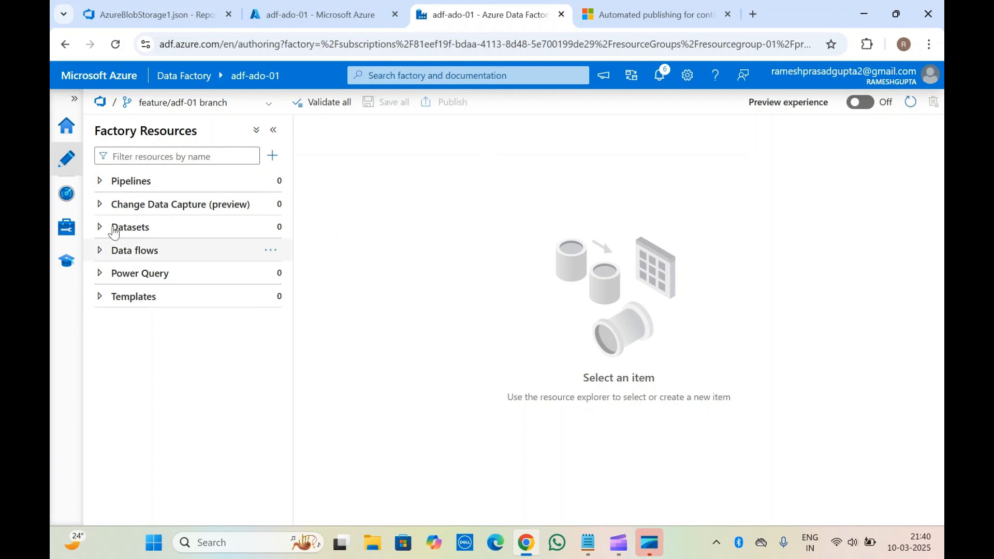
pyautogui.click(124, 188)
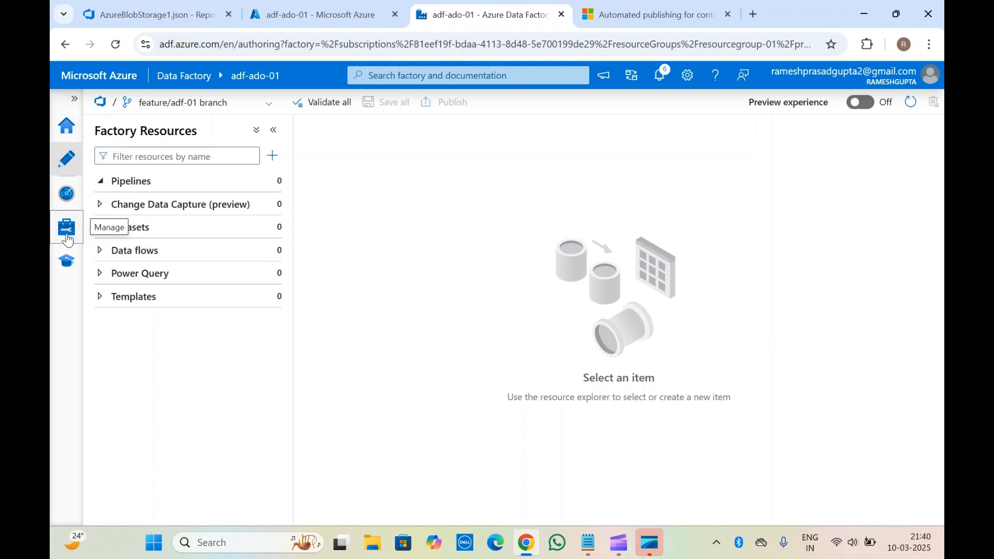
pyautogui.click(66, 238)
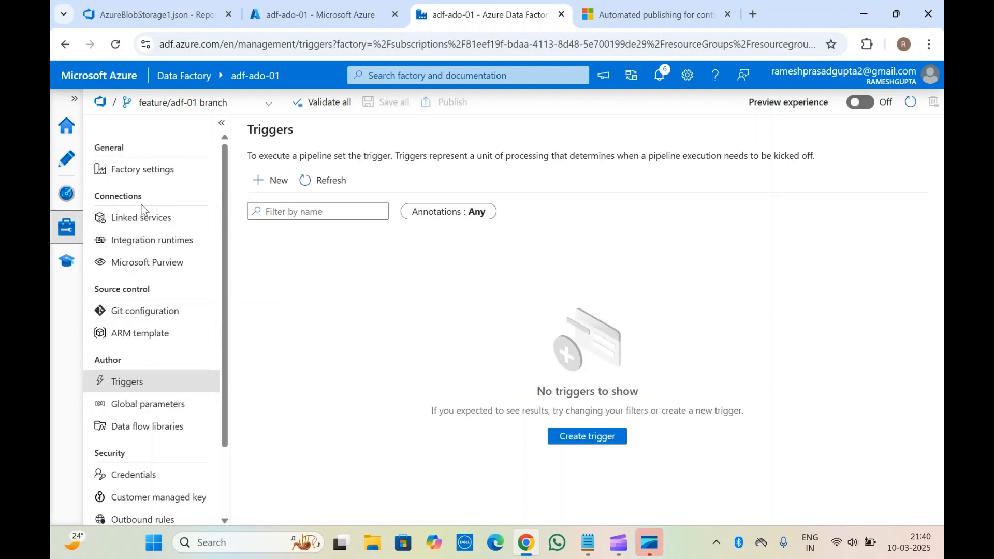
pyautogui.doubleClick(141, 223)
pyautogui.click(142, 224)
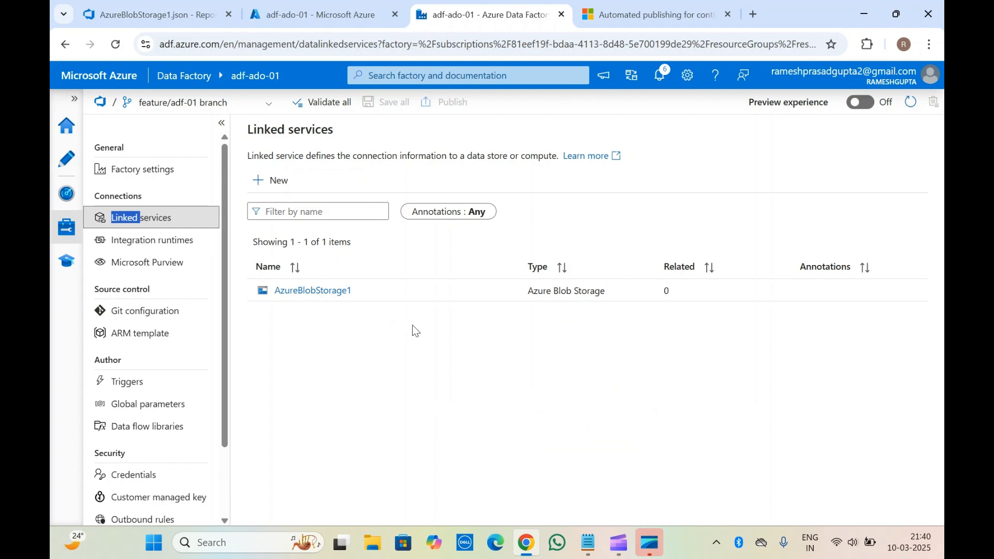
pyautogui.click(310, 369)
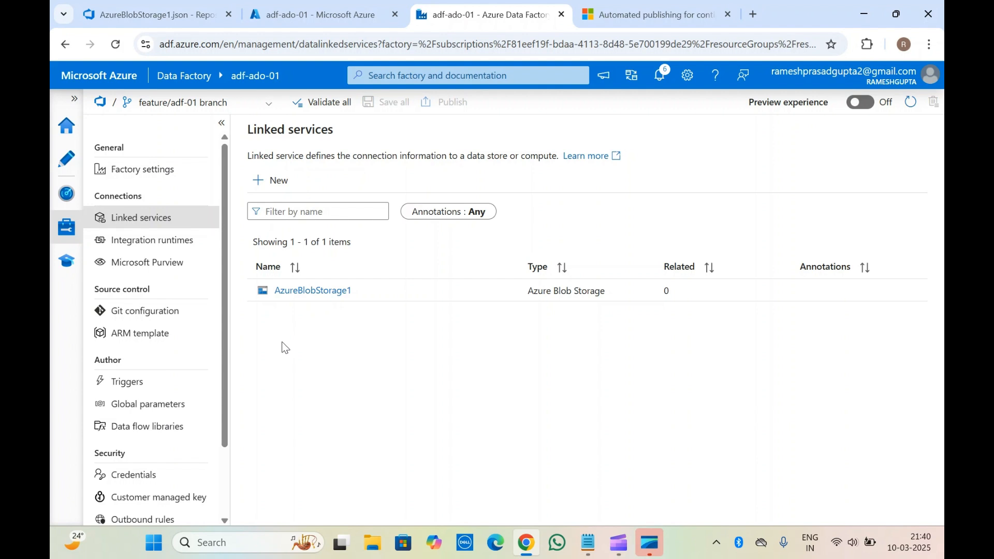
# Validate all factory resources on the feature/adf-01 branch, and switch to Azure DevOps to reload the AzureBlobStorage1.json page.
pyautogui.click(319, 98)
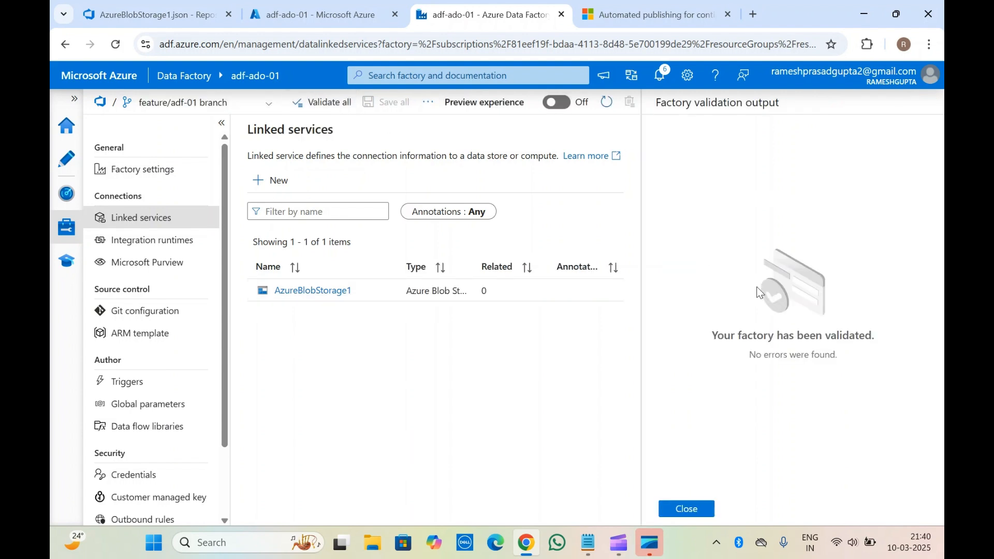
pyautogui.click(695, 510)
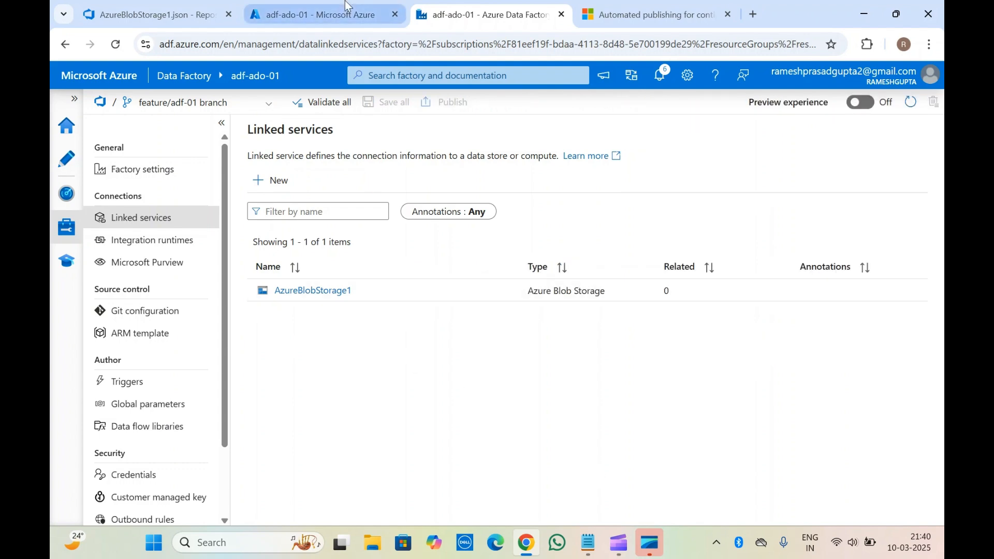
pyautogui.click(317, 14)
pyautogui.click(160, 5)
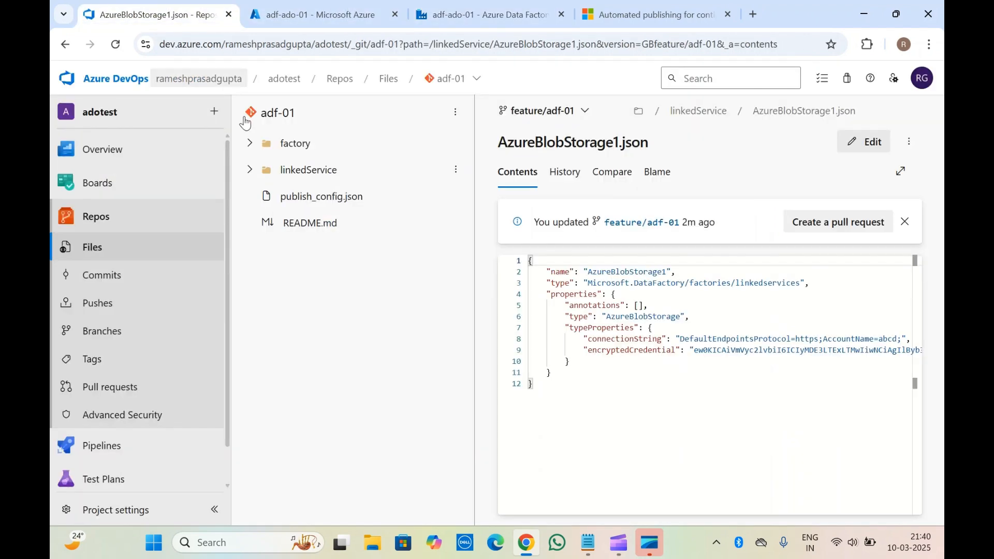
pyautogui.click(115, 45)
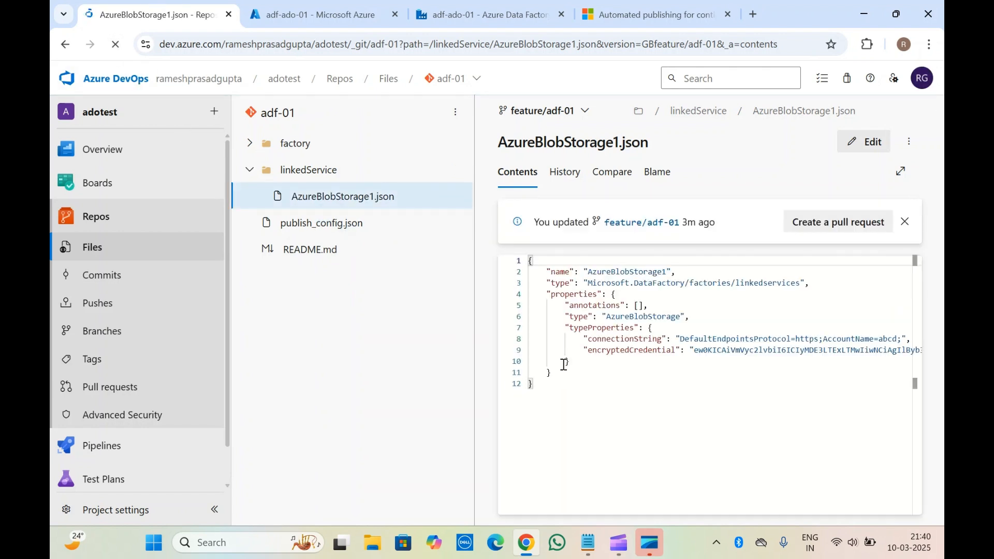
# Dismiss the pull request suggestion and examine the AzureBlobStorage1.json definition in the linkedService folder.
pyautogui.click(580, 353)
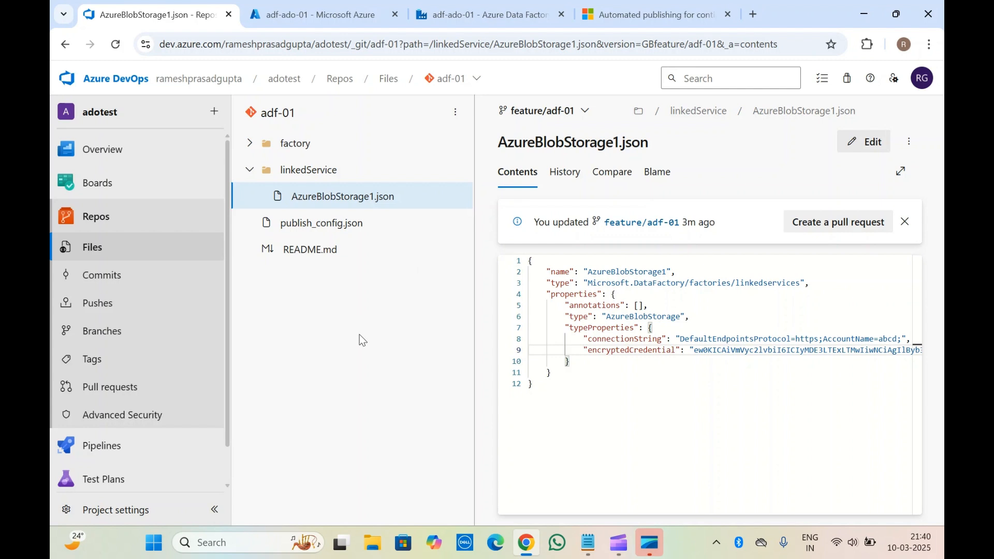
pyautogui.click(908, 226)
pyautogui.click(250, 172)
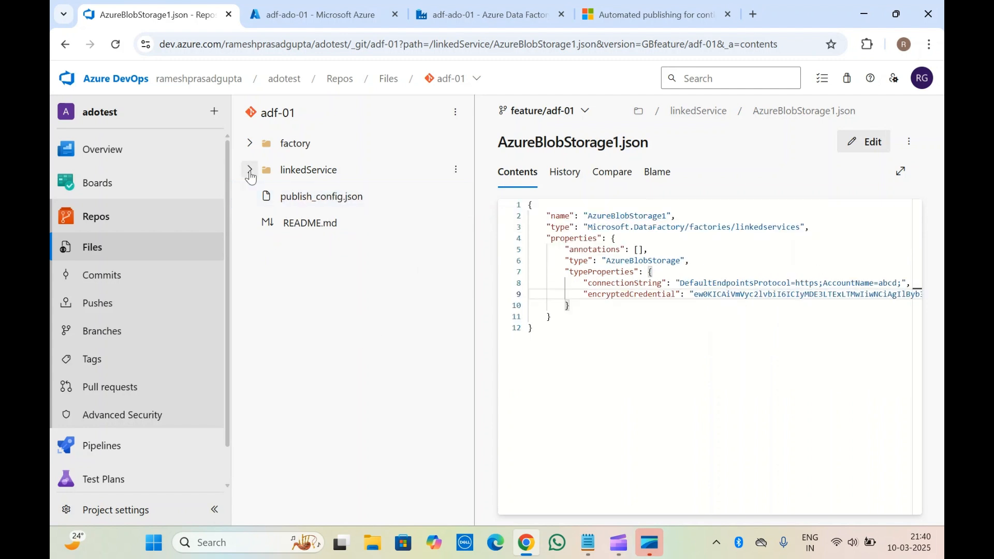
pyautogui.click(261, 173)
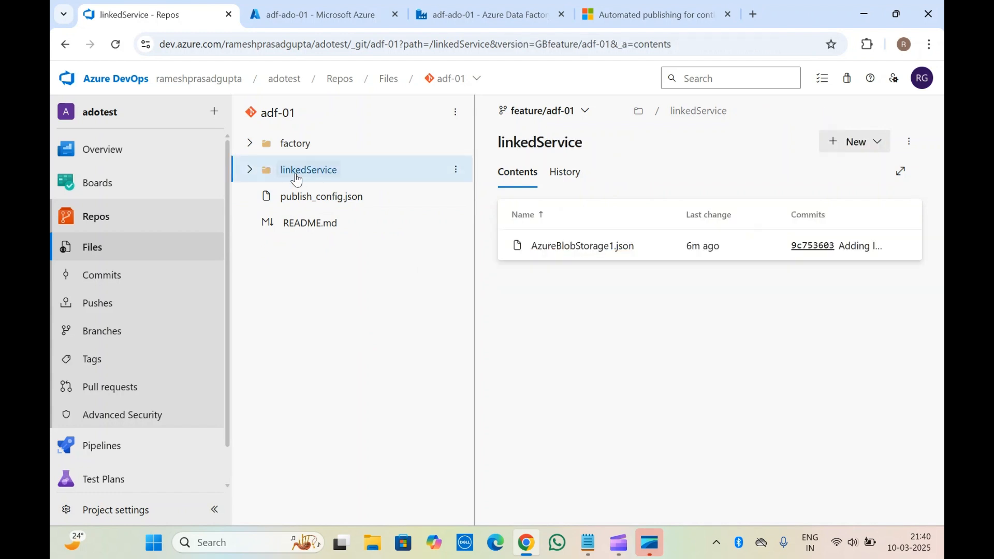
pyautogui.click(259, 179)
pyautogui.click(319, 204)
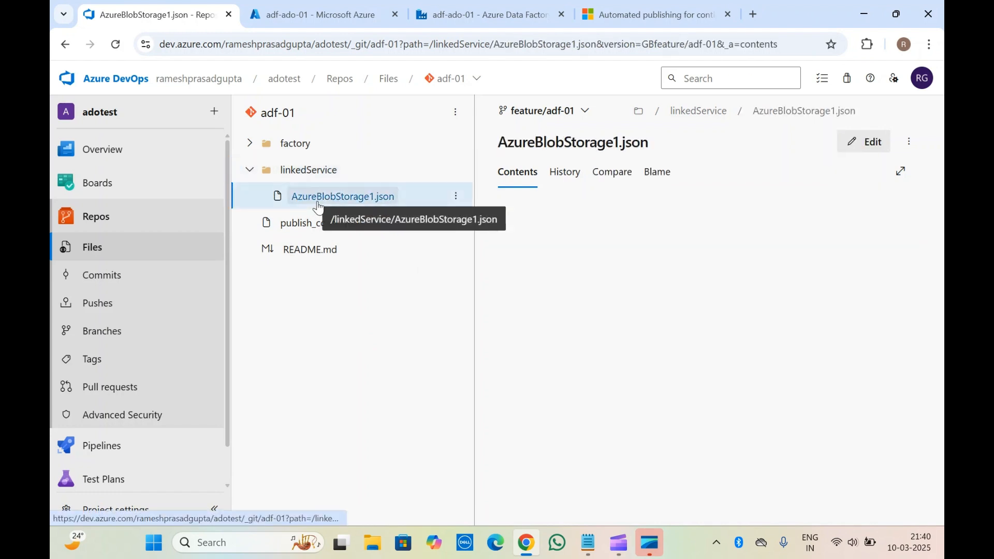
pyautogui.hscroll(10, 591, 377)
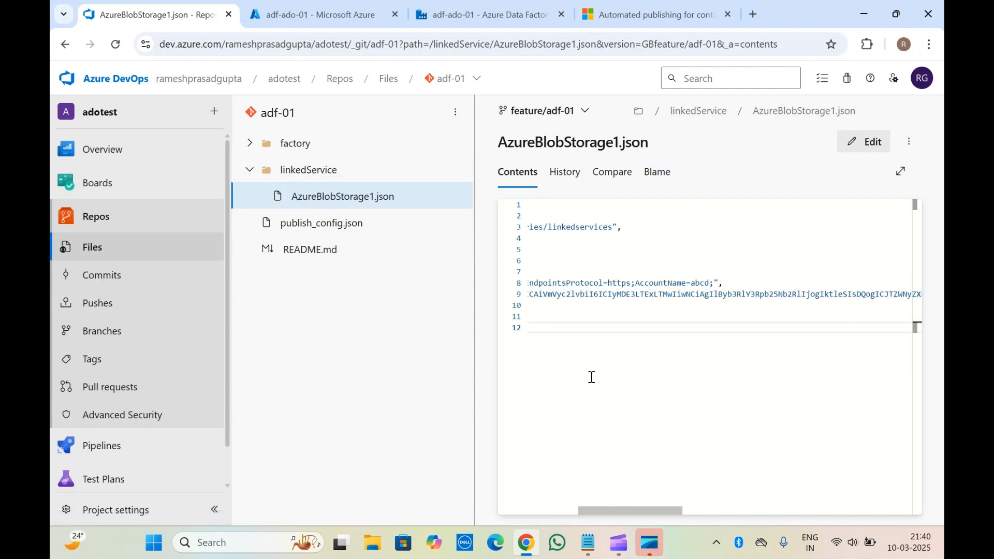
pyautogui.hscroll(-10, 591, 377)
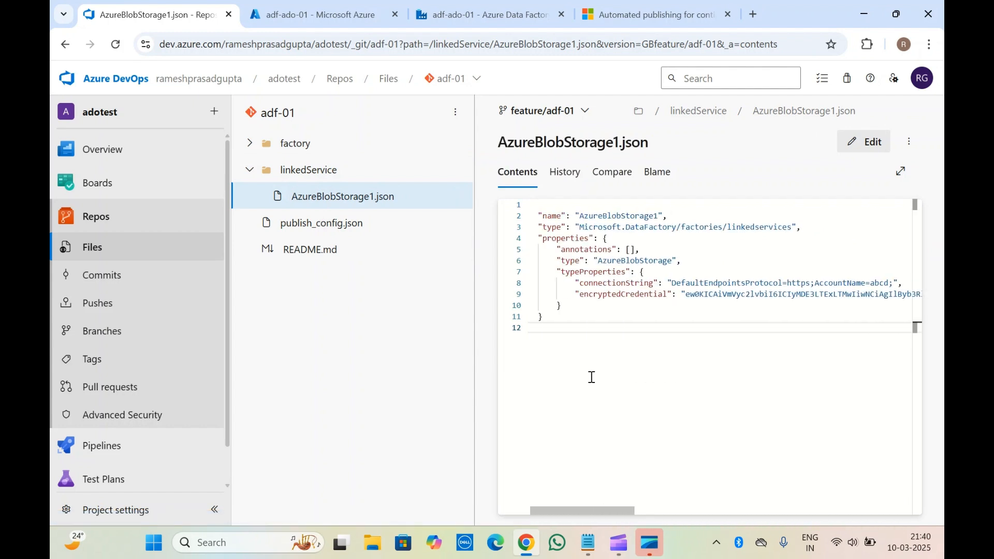
pyautogui.doubleClick(638, 259)
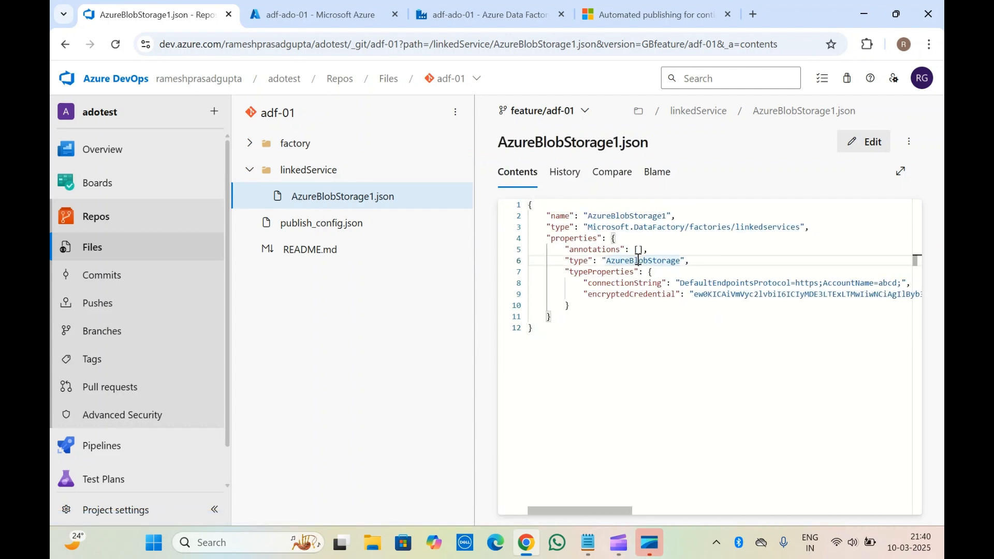
# Examine publish_config.json and the factory's adf-ado-01.json on the feature/adf-01 branch, and check the repository's branch list.
pyautogui.click(335, 227)
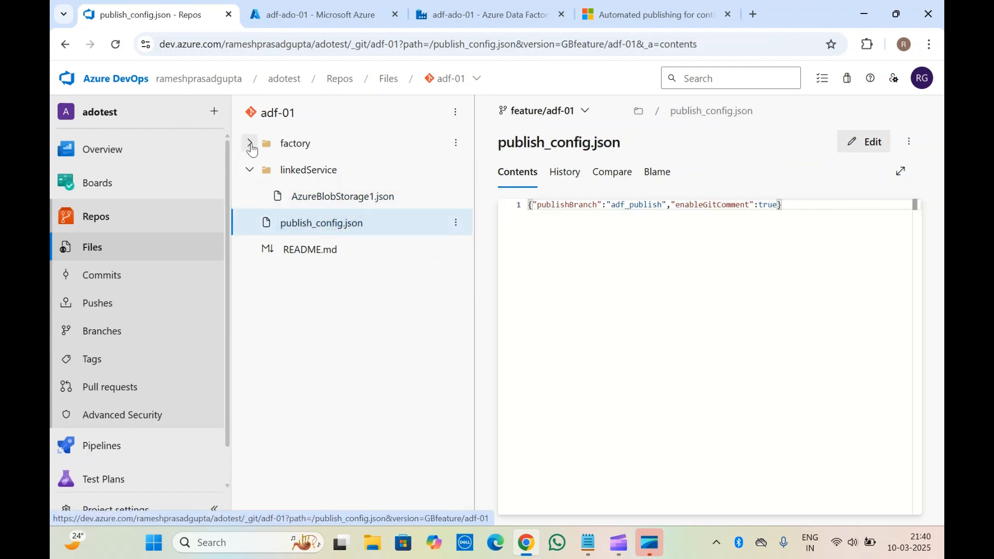
pyautogui.click(250, 144)
pyautogui.click(314, 179)
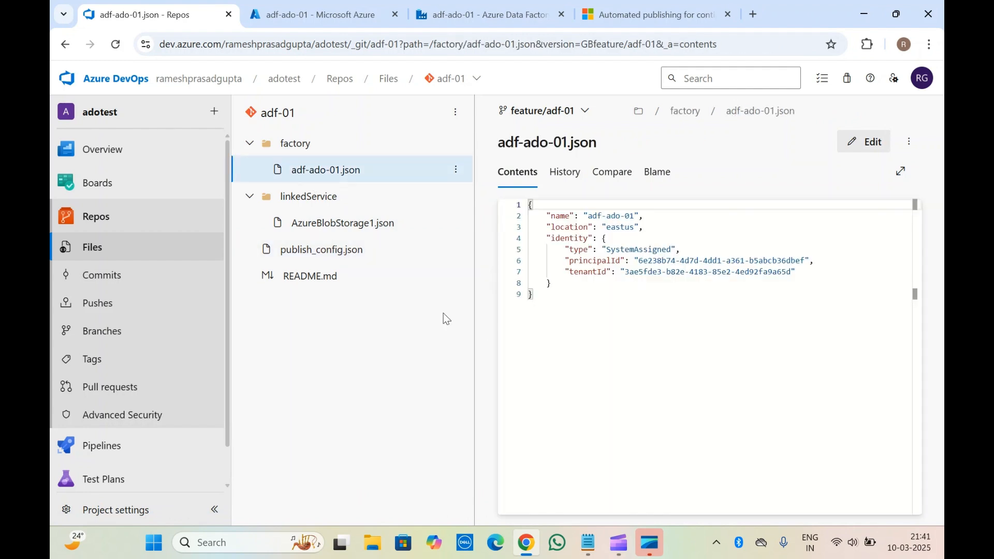
pyautogui.click(334, 259)
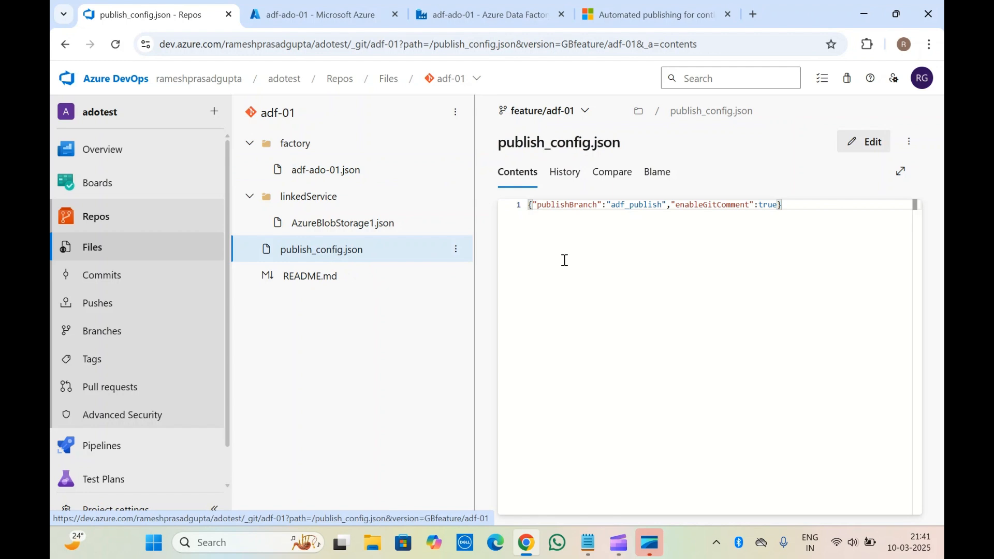
pyautogui.click(538, 205)
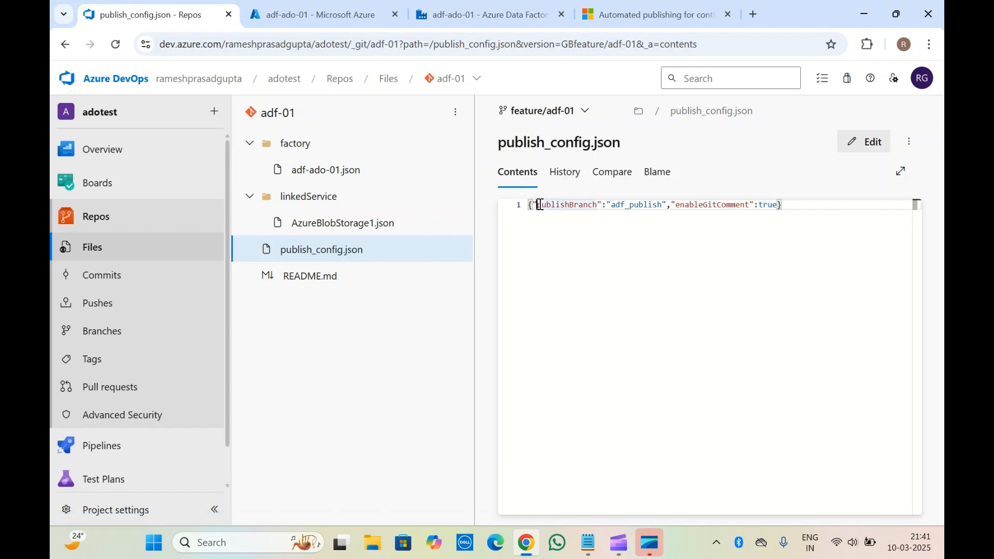
pyautogui.doubleClick(572, 206)
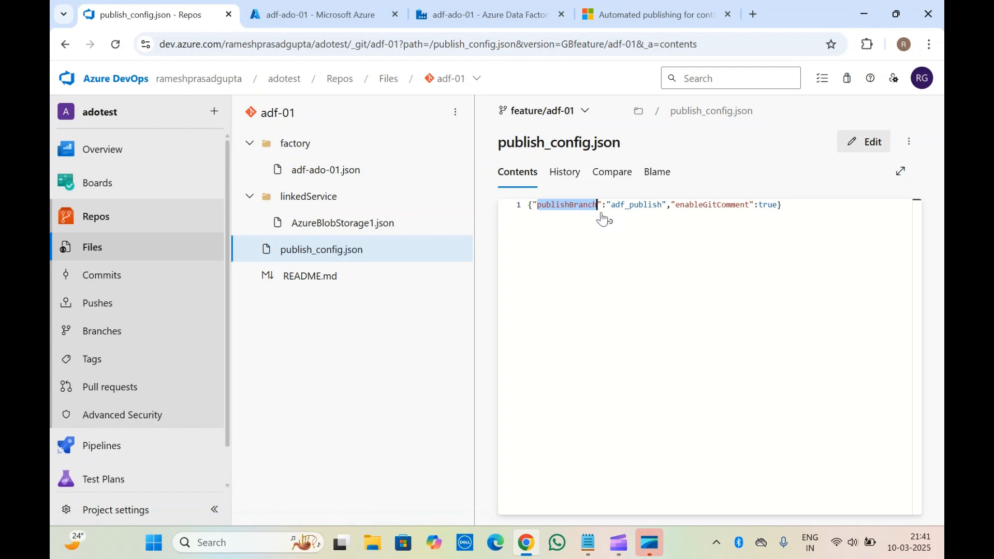
pyautogui.click(551, 112)
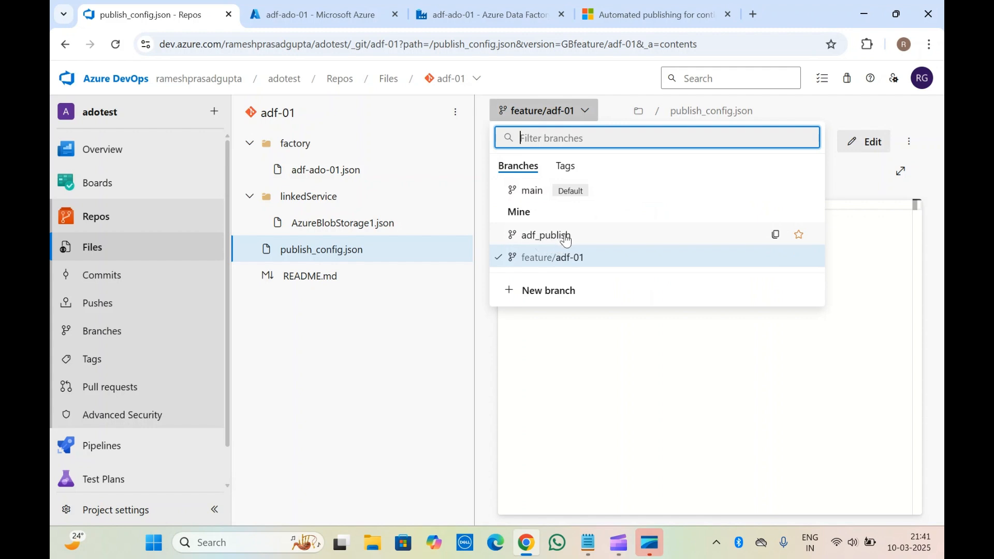
pyautogui.click(575, 328)
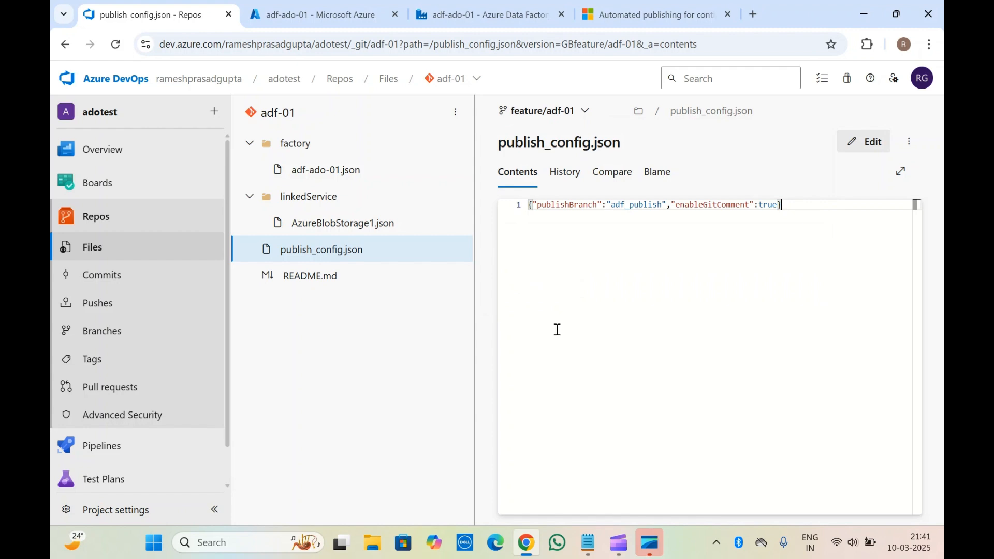
# Open the pull requests page of the adf-01 repository in a separate browser tab.
pyautogui.click(483, 15)
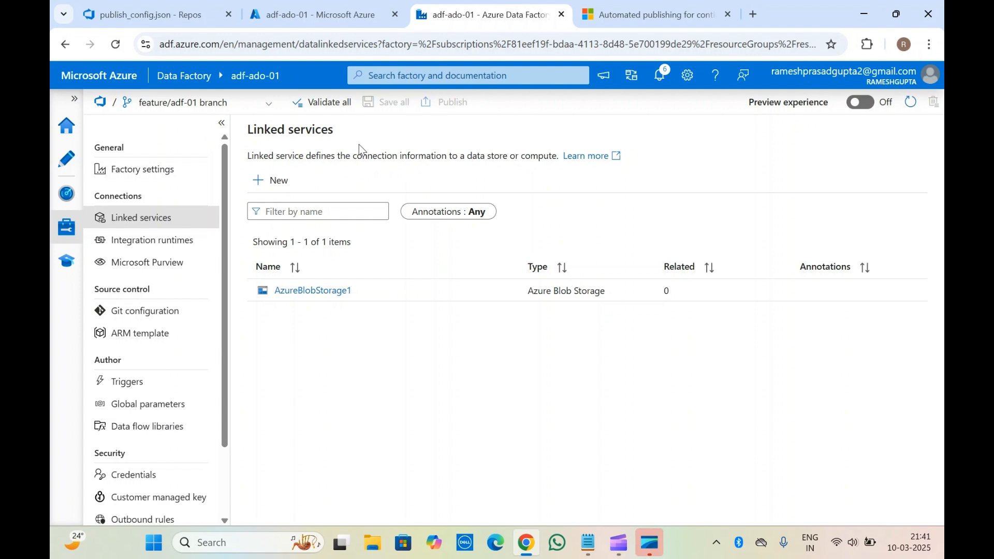
pyautogui.click(161, 5)
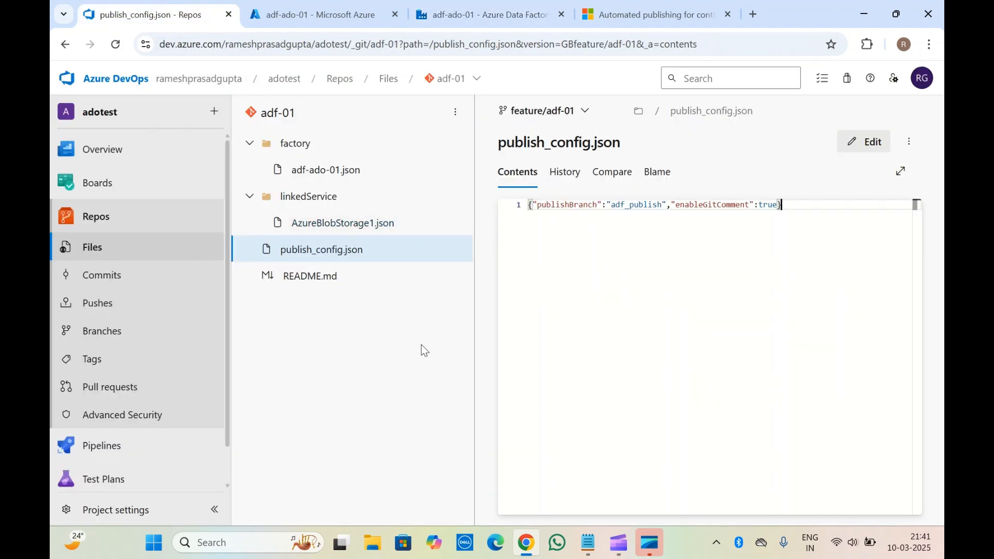
pyautogui.rightClick(139, 379)
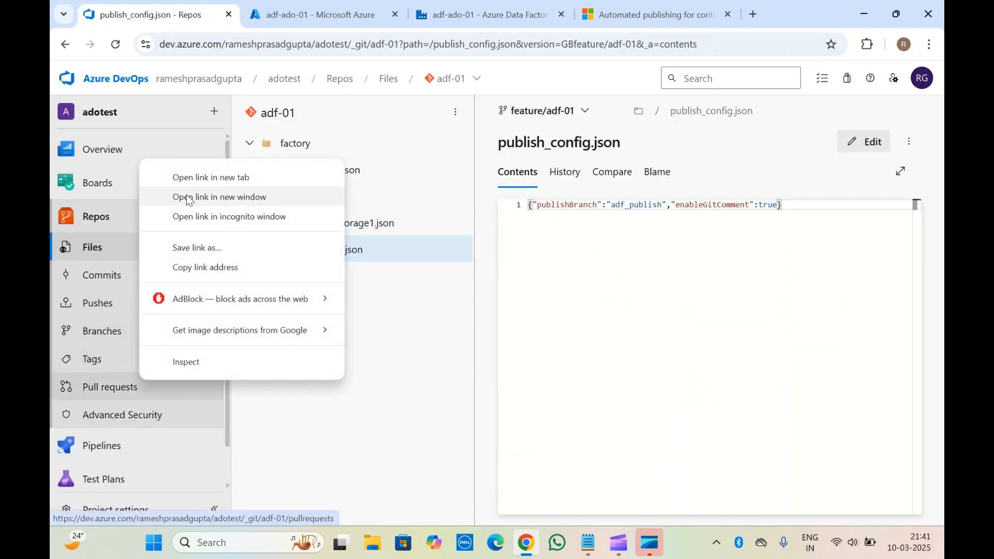
pyautogui.click(192, 185)
pyautogui.click(280, 14)
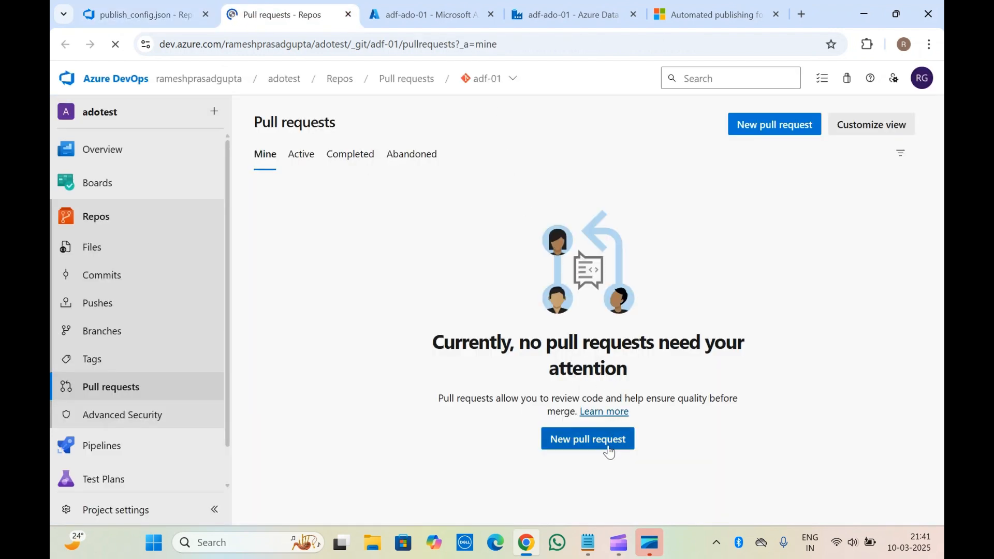
# Create a pull request titled "first changes" from feature/adf-01 into main.
pyautogui.click(589, 438)
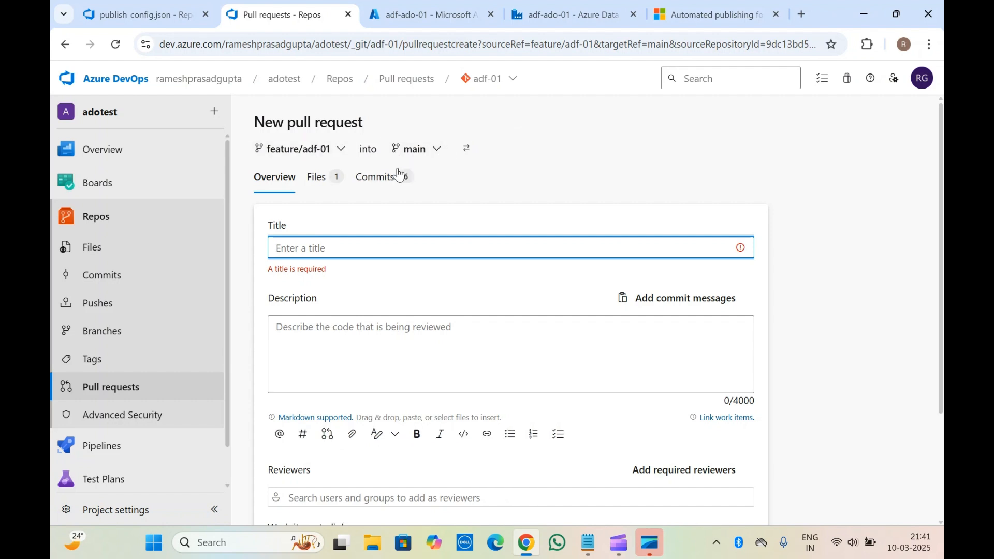
pyautogui.write('first changes')
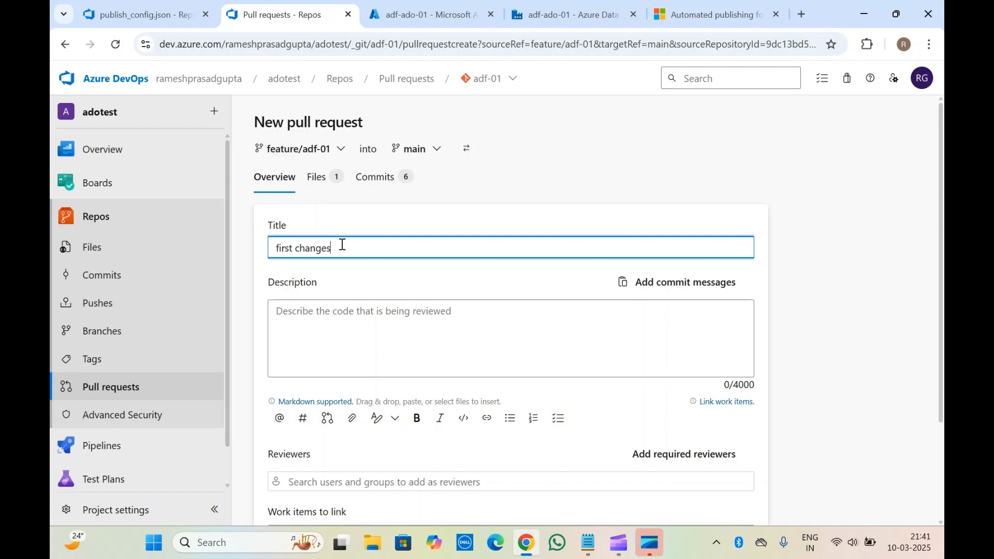
pyautogui.scroll(-3, 342, 244)
pyautogui.click(716, 497)
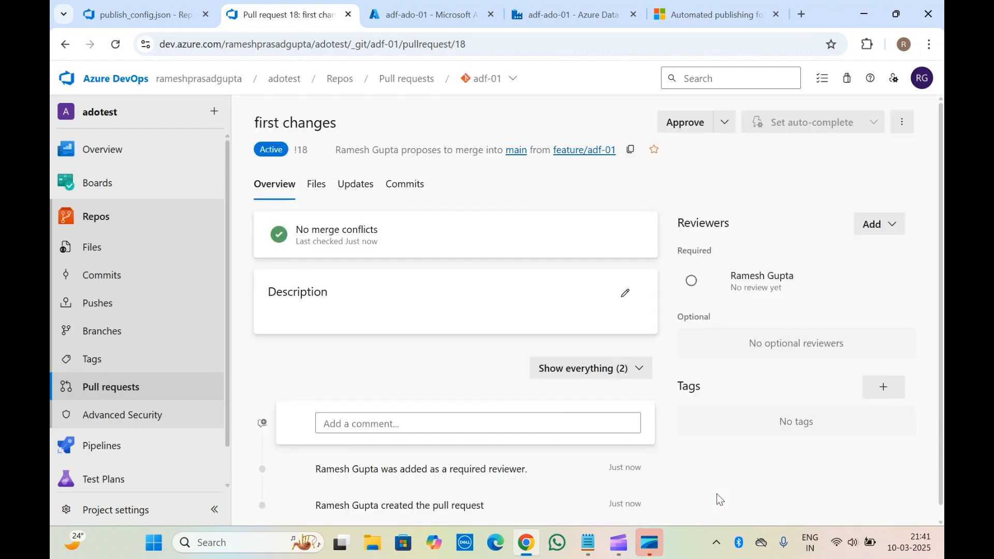
# Approve the "first changes" pull request and complete the merge as a squash commit, keeping the feature/adf-01 branch.
pyautogui.scroll(-4, 464, 341)
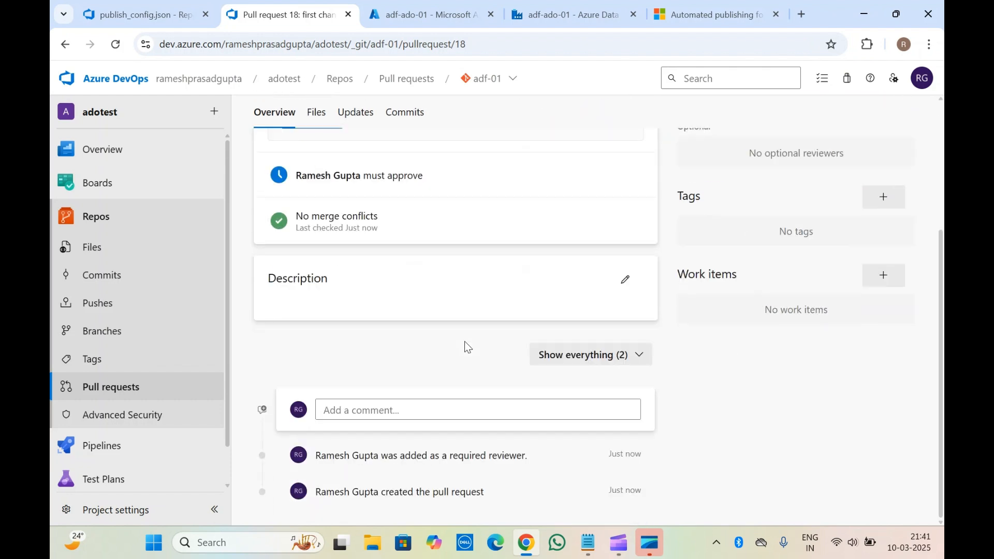
pyautogui.scroll(4, 465, 341)
pyautogui.click(685, 123)
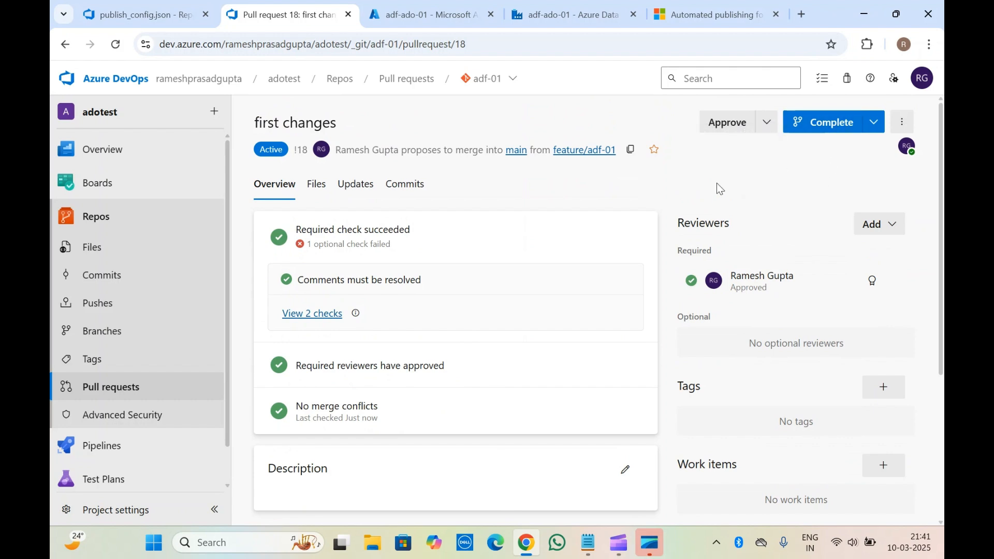
pyautogui.click(828, 122)
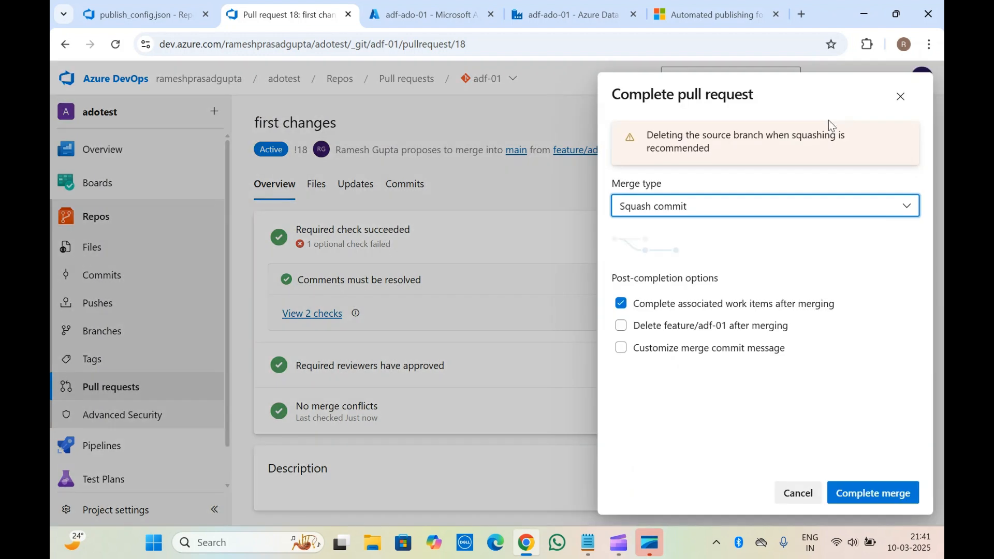
pyautogui.click(873, 493)
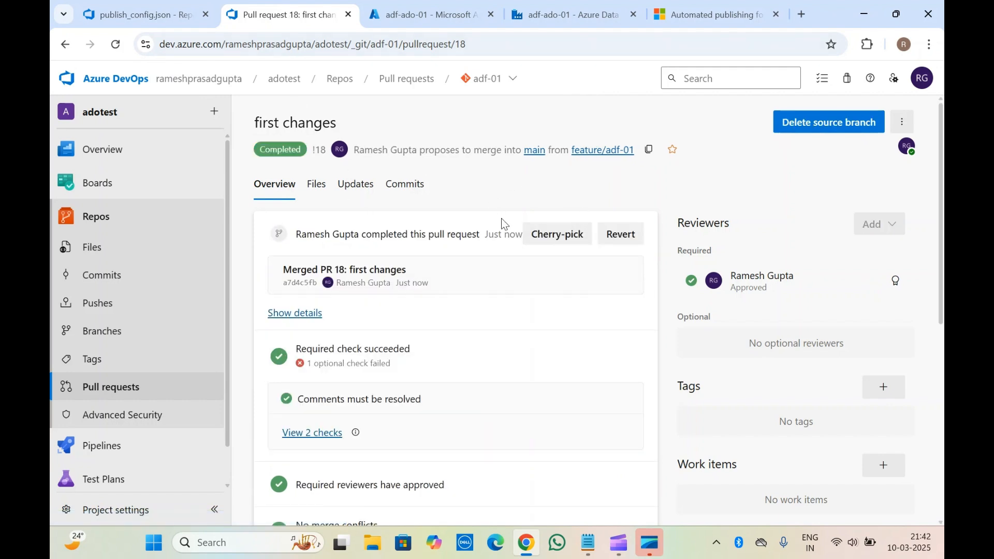
# Check the linkedService folder on the repository's main branch, and return to the linked services list in Data Factory.
pyautogui.click(129, 226)
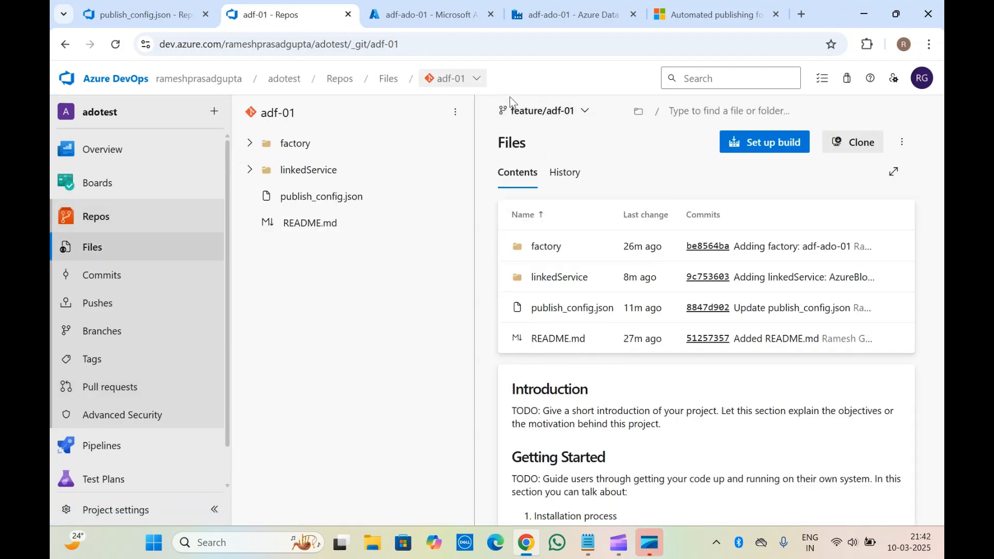
pyautogui.click(544, 110)
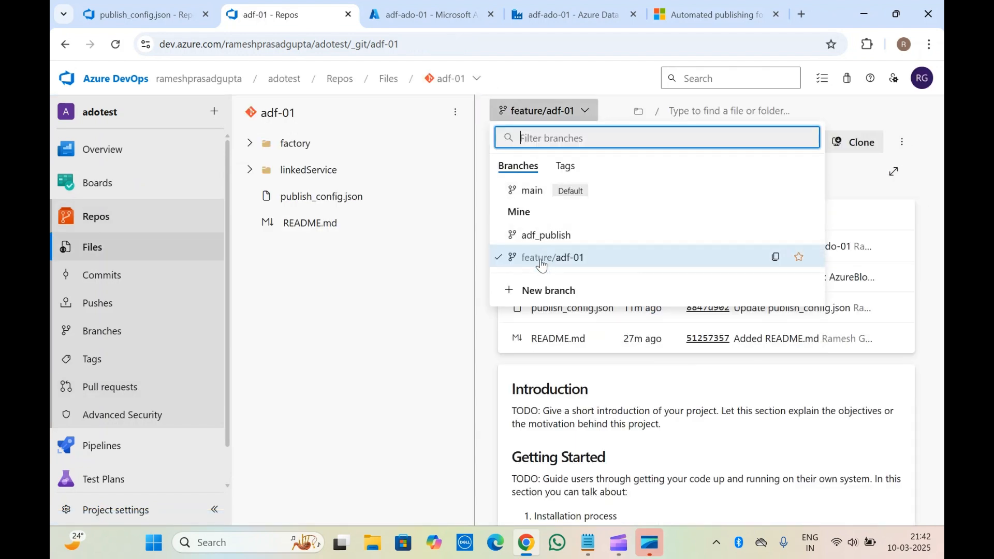
pyautogui.click(538, 191)
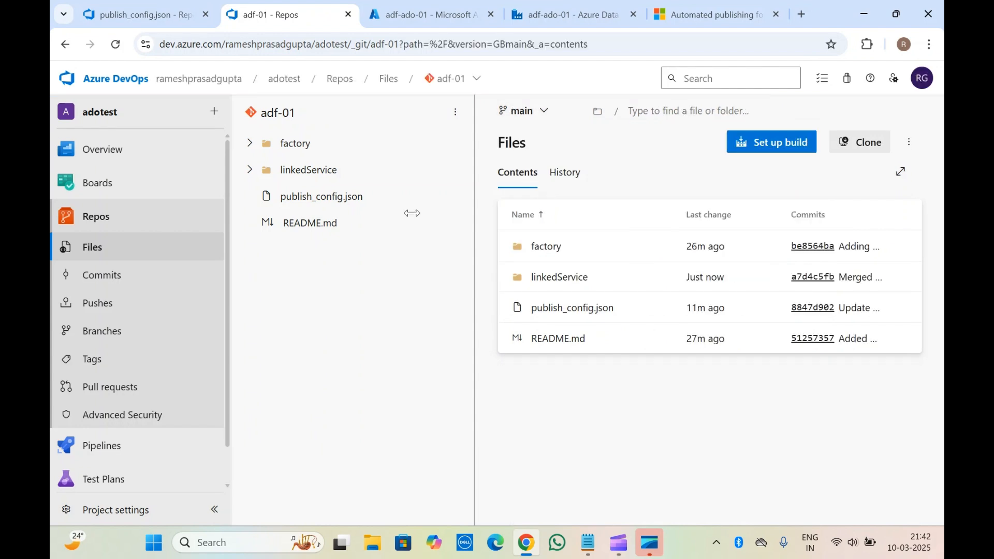
pyautogui.click(249, 171)
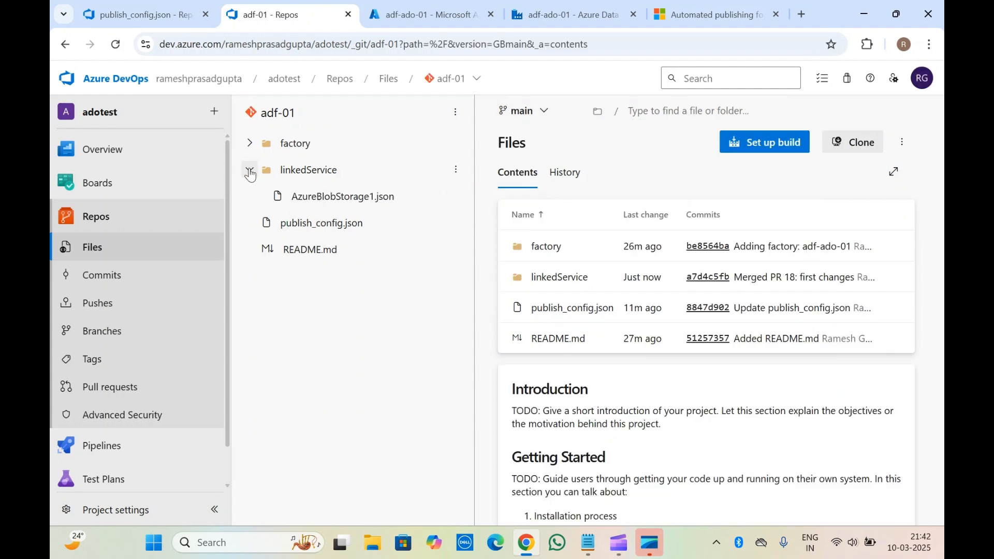
pyautogui.click(249, 170)
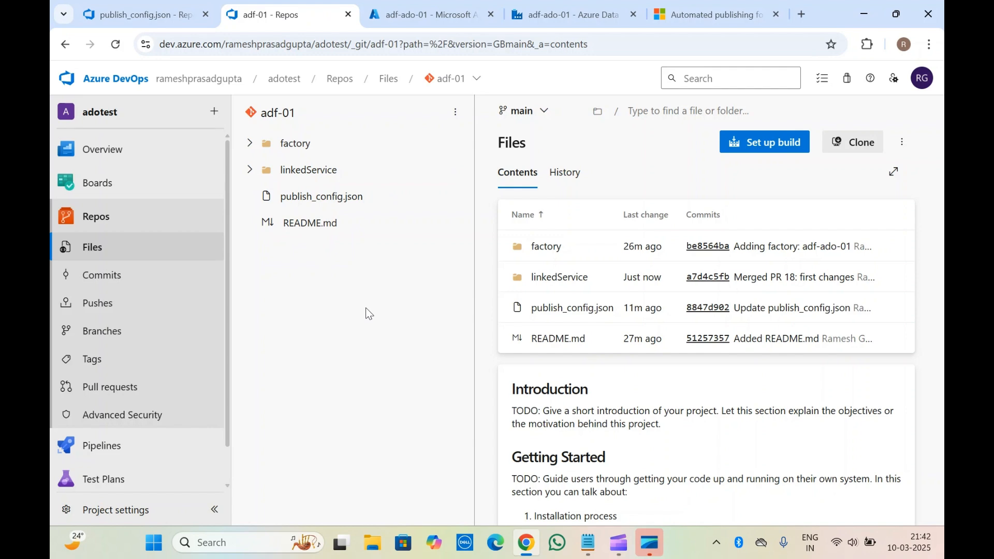
pyautogui.click(558, 10)
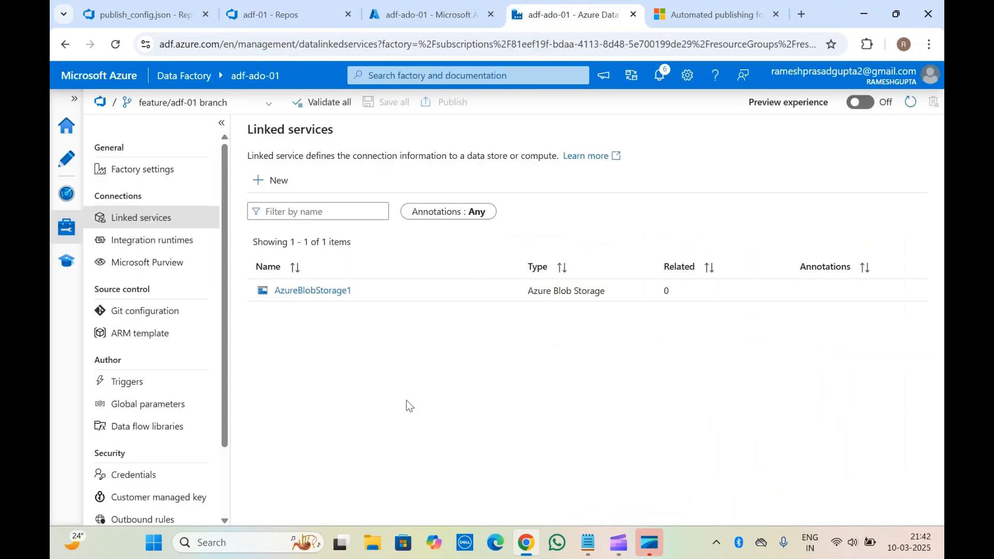
# Switch the data factory to the main branch and check the collaboration branch in its Git configuration.
pyautogui.click(192, 103)
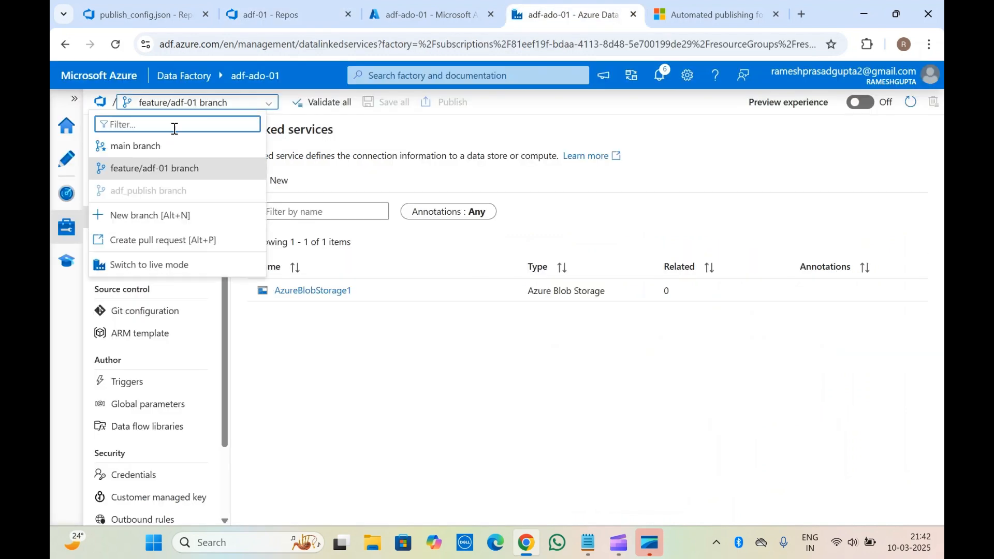
pyautogui.click(152, 148)
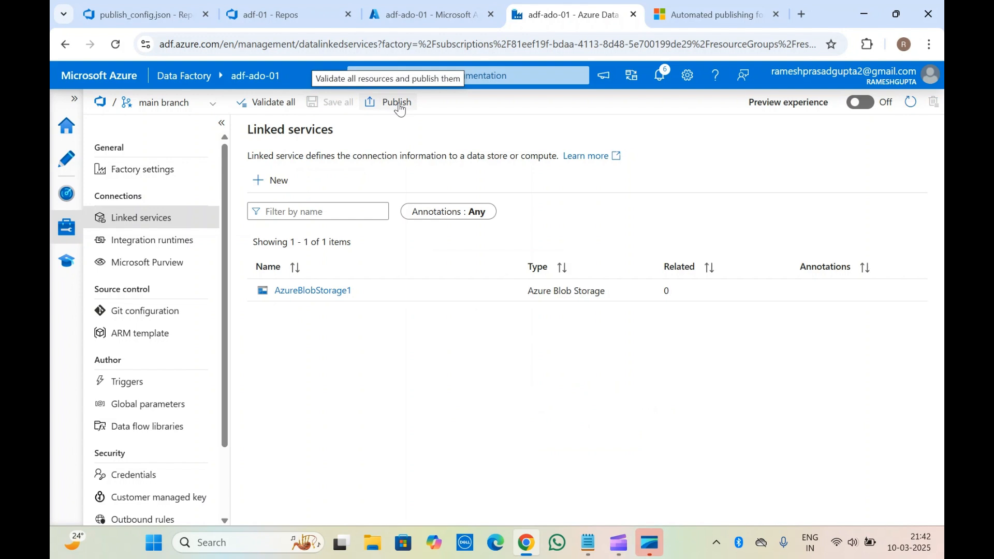
pyautogui.click(149, 316)
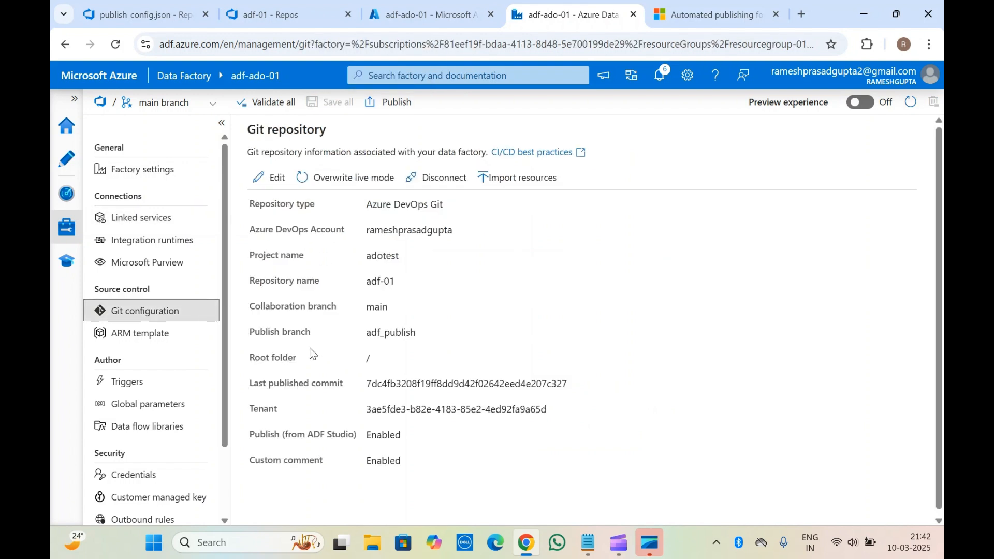
pyautogui.tripleClick(267, 307)
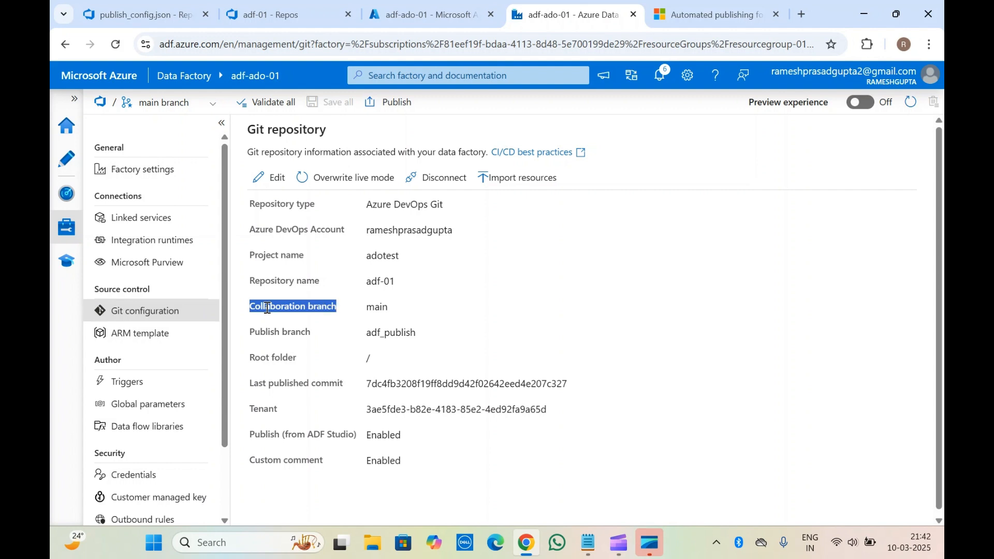
pyautogui.moveTo(267, 307); pyautogui.dragTo(385, 309)
pyautogui.rightClick(385, 309)
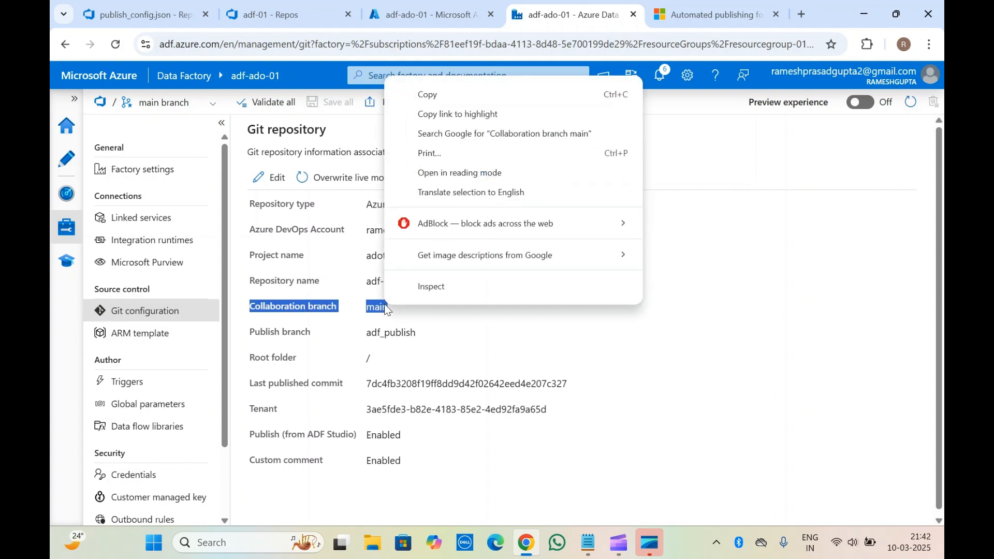
pyautogui.click(372, 307)
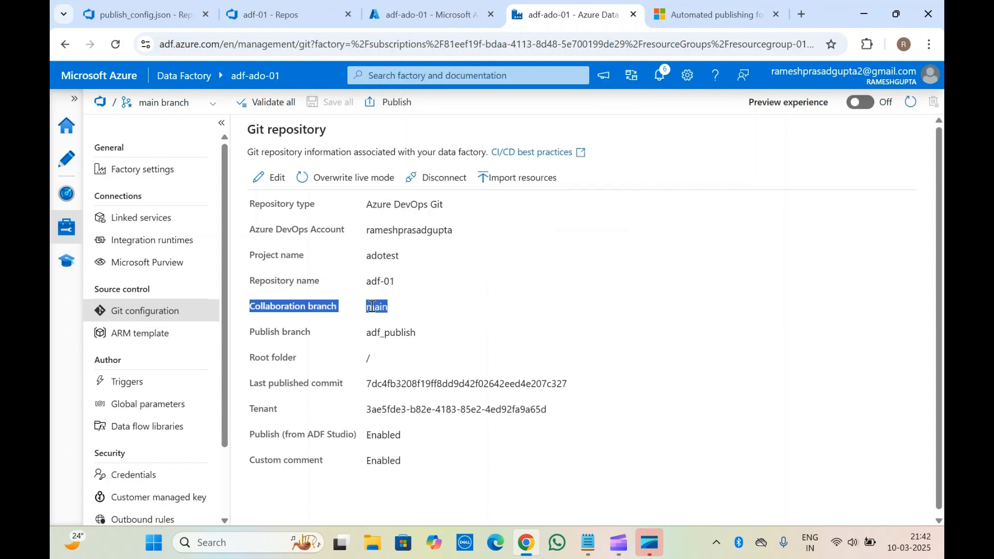
pyautogui.click(277, 315)
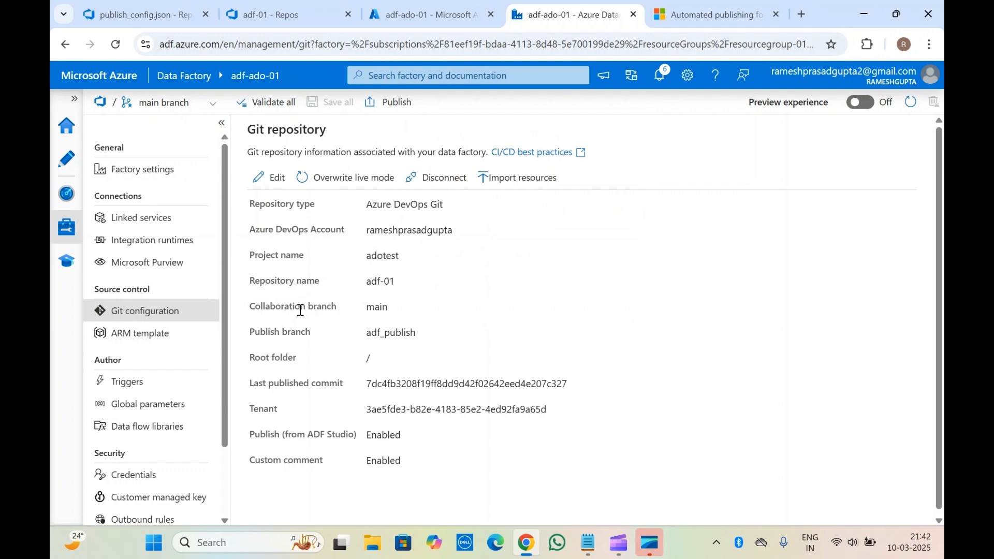
# Publish the data factory from the main branch, and check the publish branch setting and the publishing notifications.
pyautogui.click(391, 108)
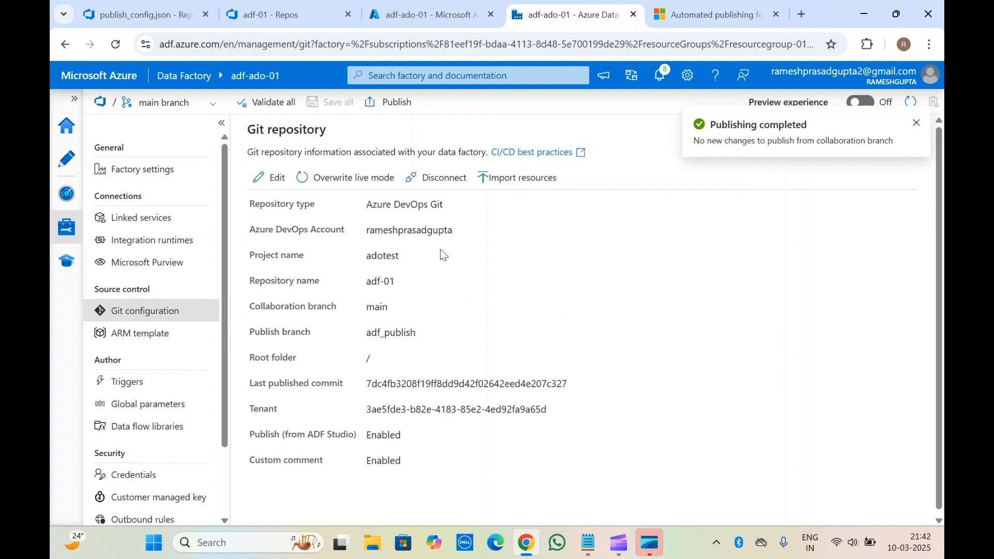
pyautogui.doubleClick(395, 331)
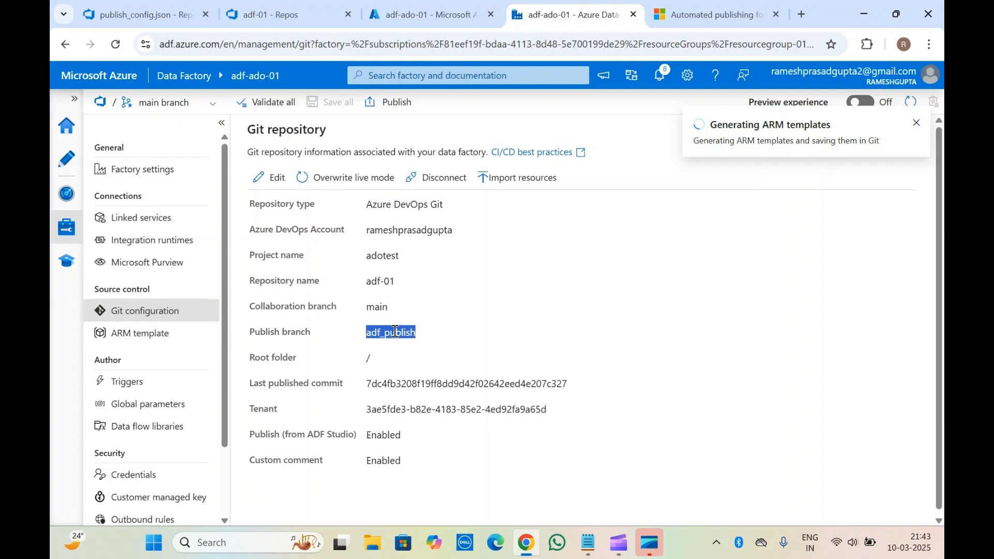
pyautogui.click(395, 332)
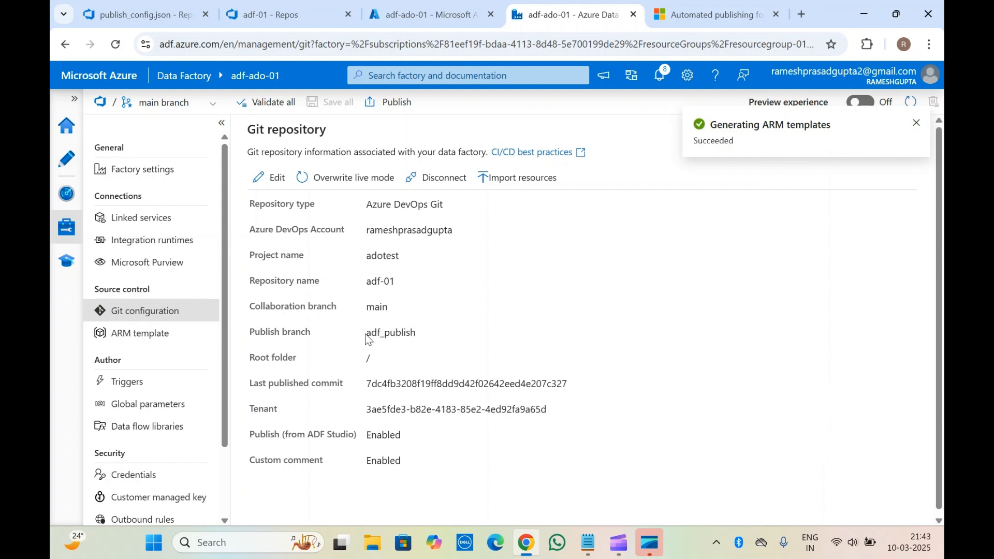
pyautogui.doubleClick(369, 333)
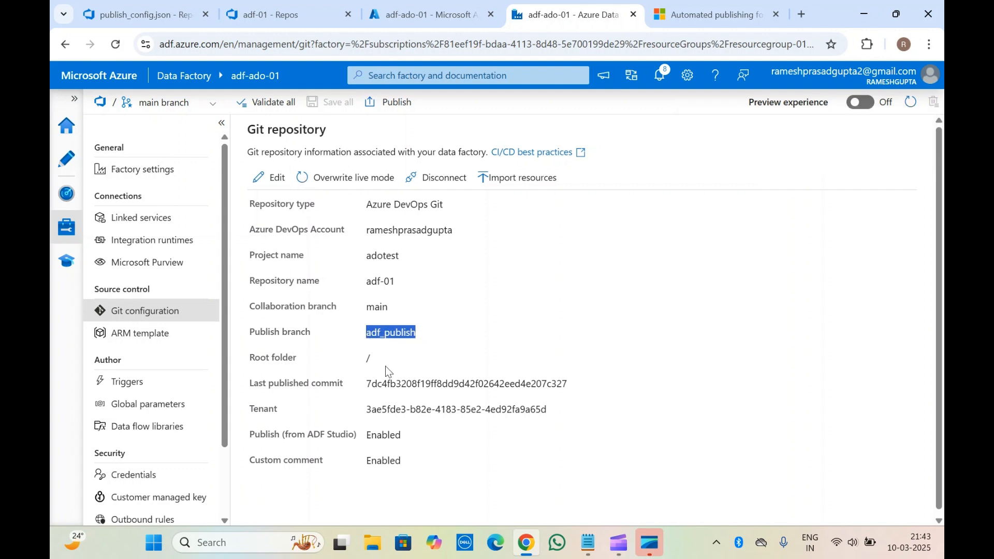
pyautogui.click(318, 265)
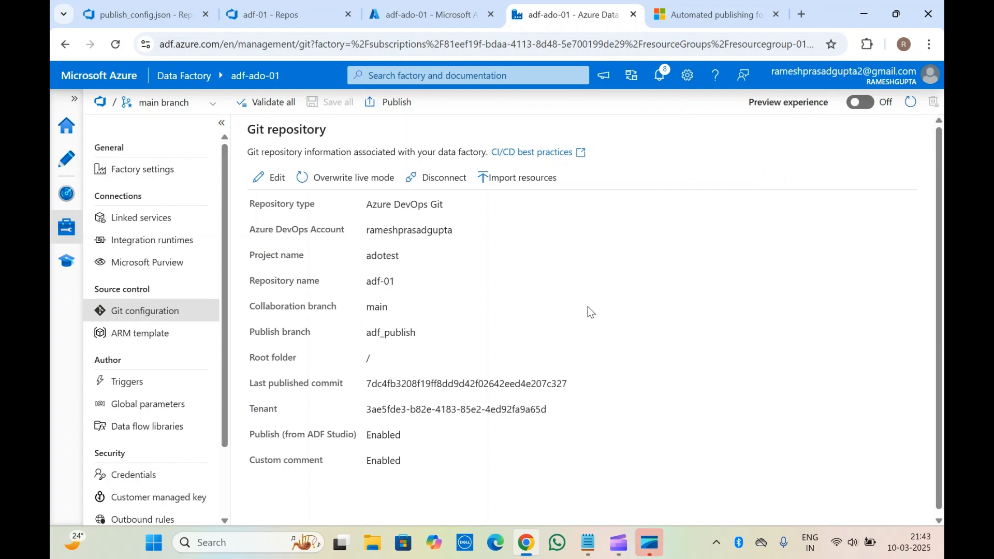
pyautogui.click(662, 86)
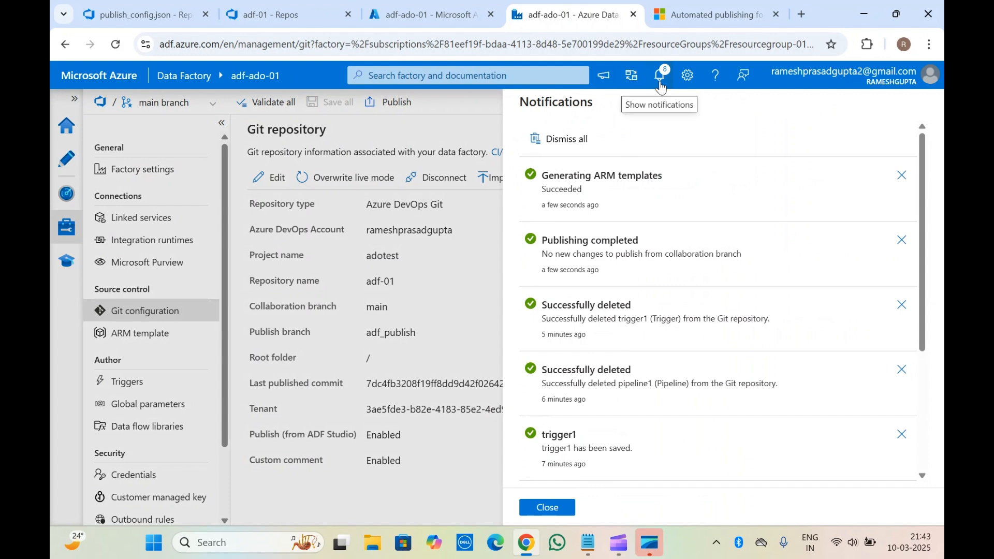
pyautogui.click(661, 86)
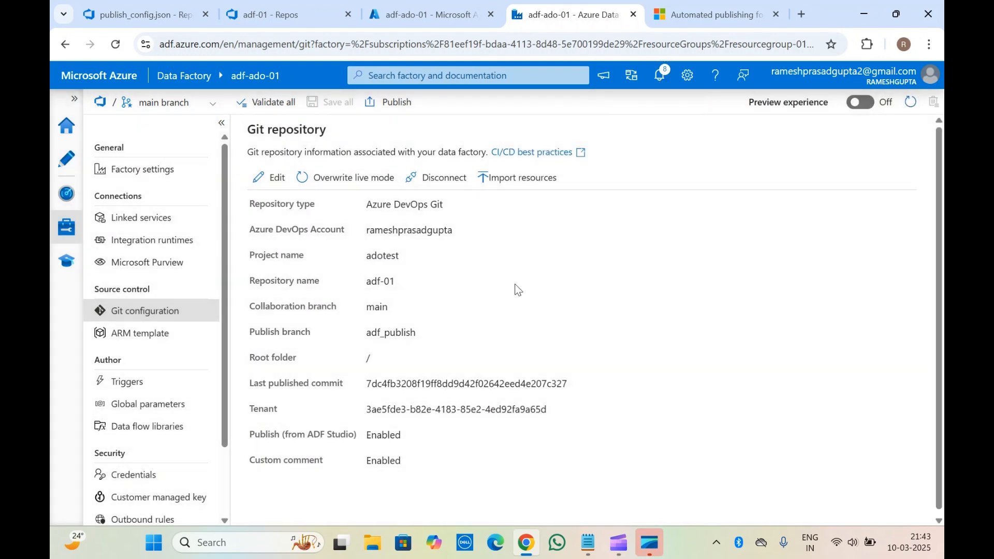
# Reload the adf-01 repository files in Azure DevOps and check the available branches in Data Factory.
pyautogui.click(281, 4)
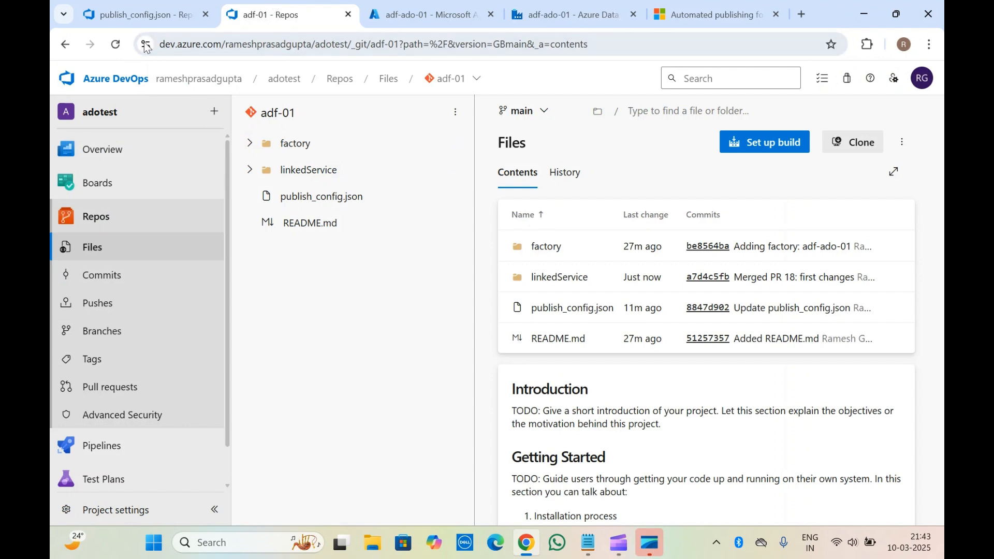
pyautogui.press('F5')
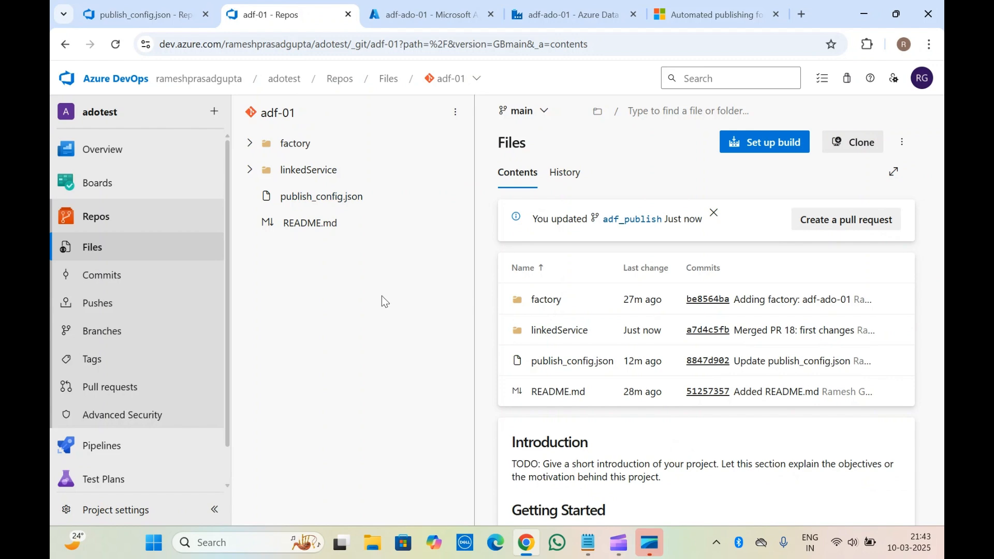
pyautogui.click(609, 5)
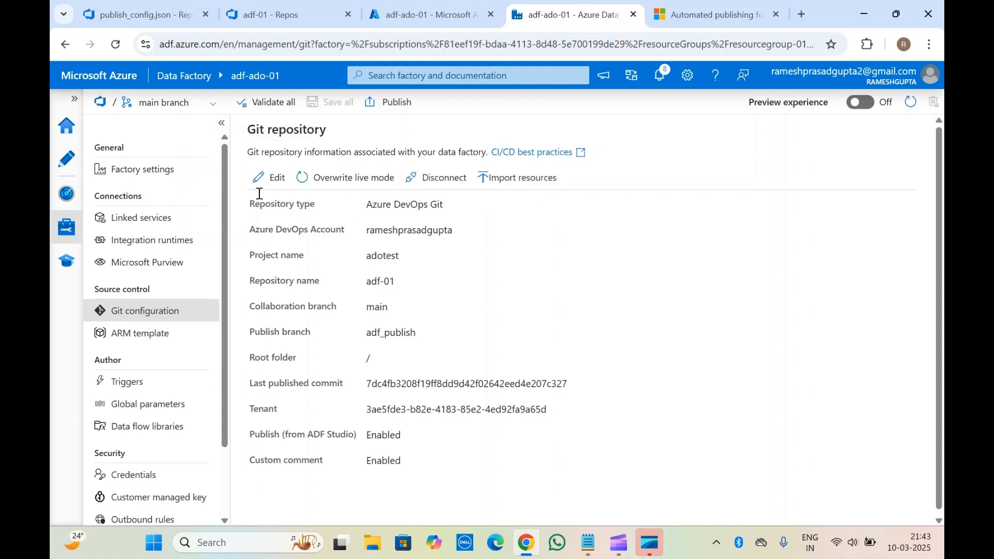
pyautogui.click(185, 105)
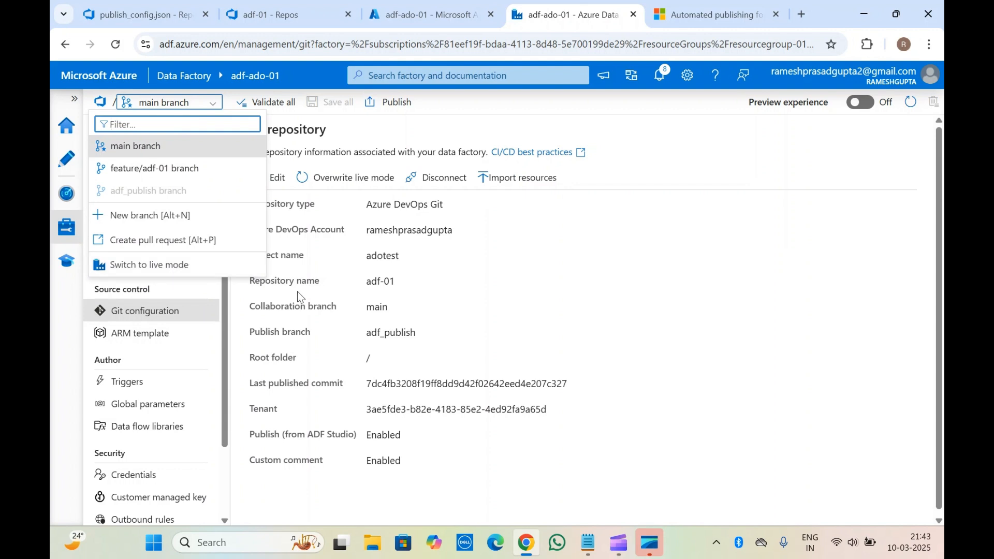
pyautogui.click(419, 255)
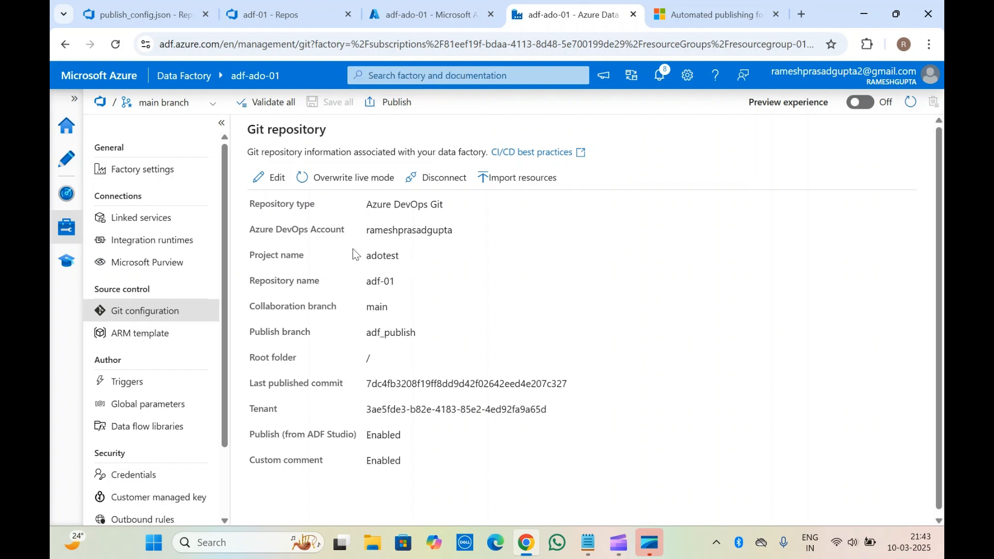
# Display the adf_publish branch of the adf-01 repository in Azure DevOps, comparing it with Data Factory's Git configuration.
pyautogui.click(267, 11)
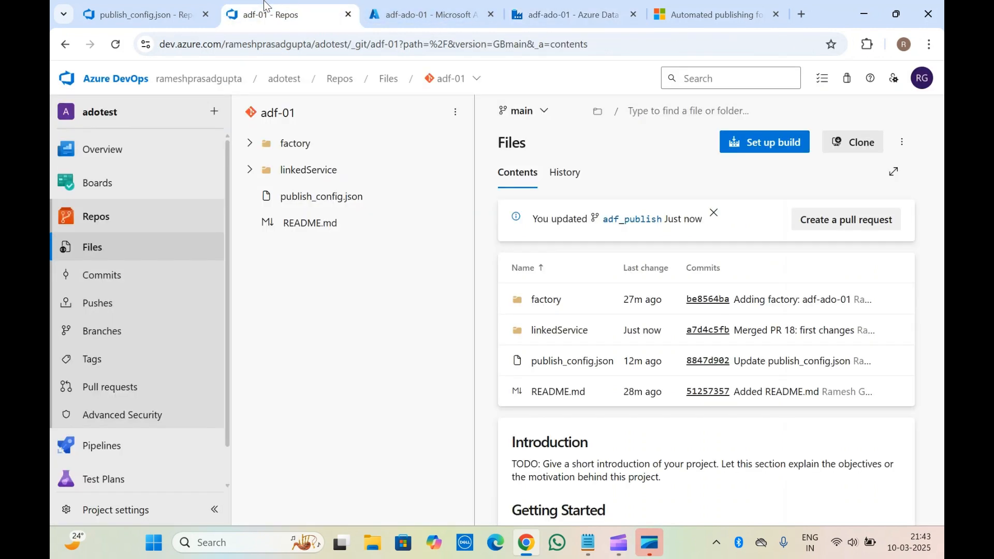
pyautogui.click(519, 111)
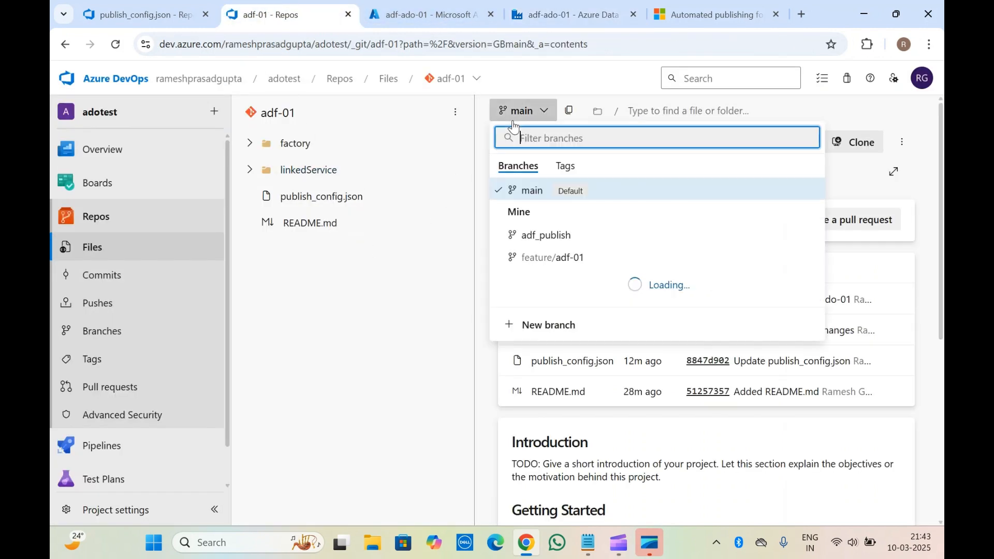
pyautogui.click(541, 234)
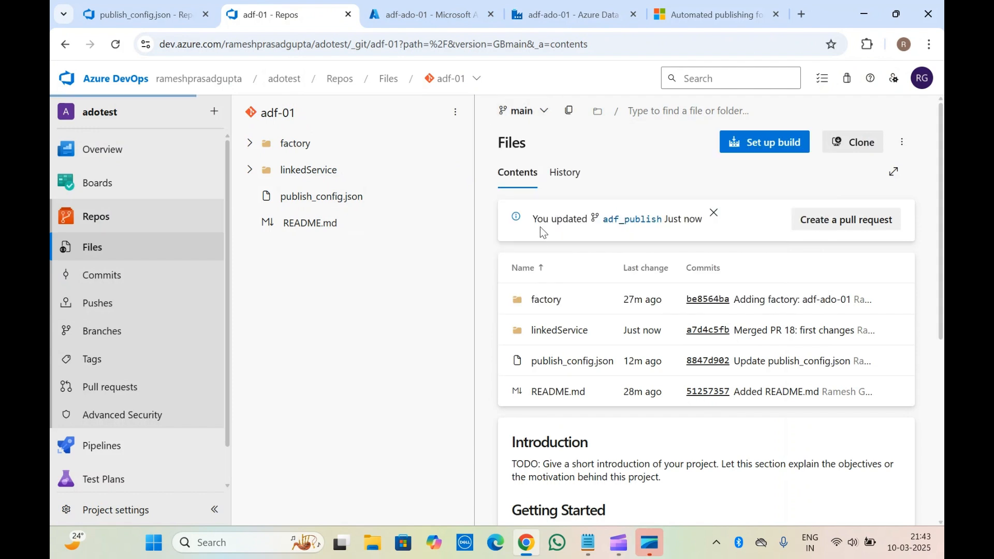
pyautogui.click(573, 2)
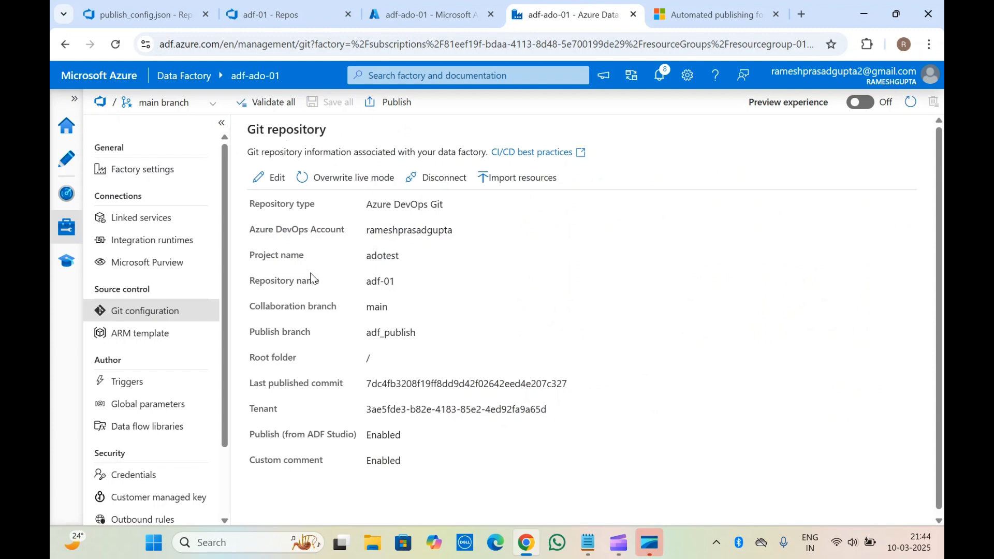
pyautogui.click(308, 2)
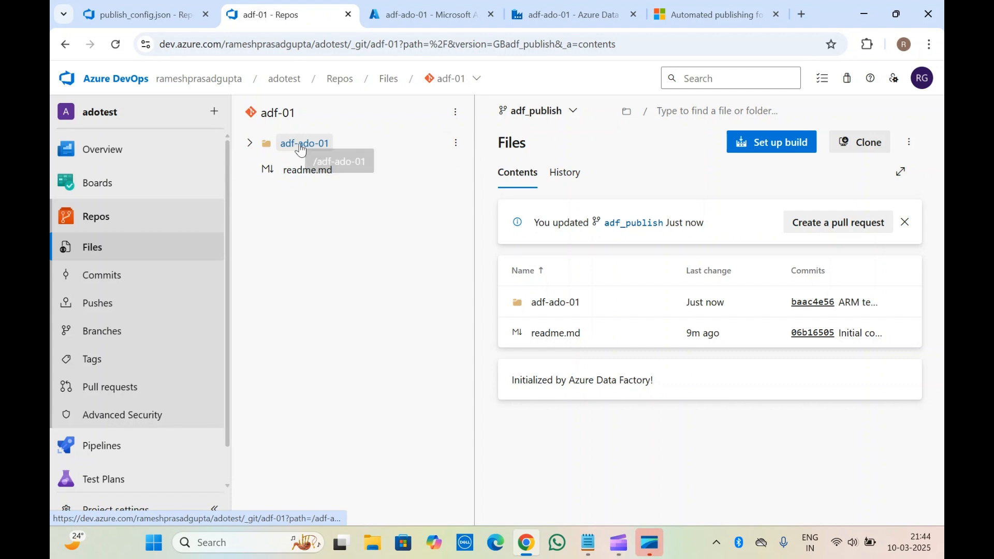
# Examine ARMTemplateForFactory.json and ARMTemplateParametersForFactory.json in the adf-ado-01 folder of the adf_publish branch.
pyautogui.click(248, 143)
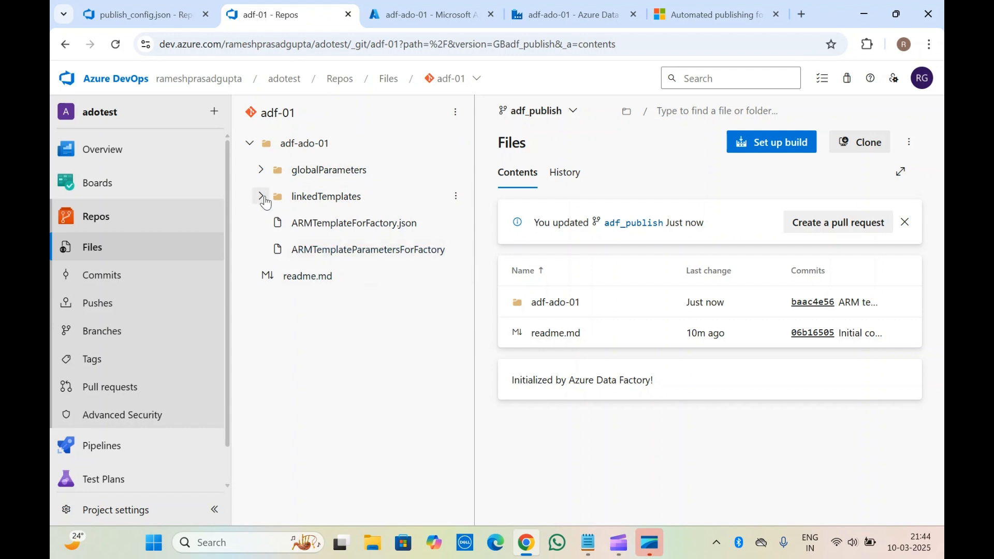
pyautogui.click(261, 198)
pyautogui.click(261, 197)
pyautogui.click(353, 224)
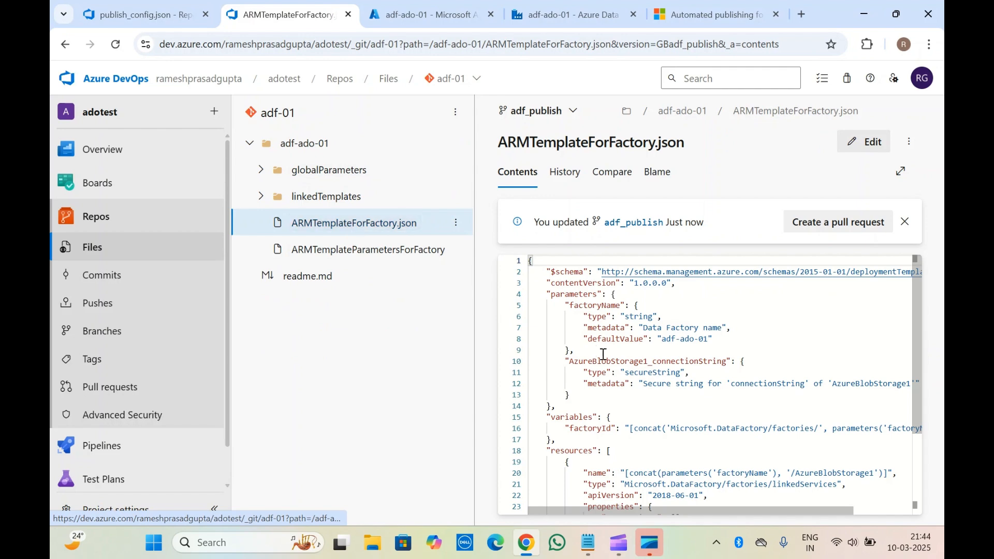
pyautogui.scroll(-3, 602, 355)
pyautogui.scroll(3, 603, 354)
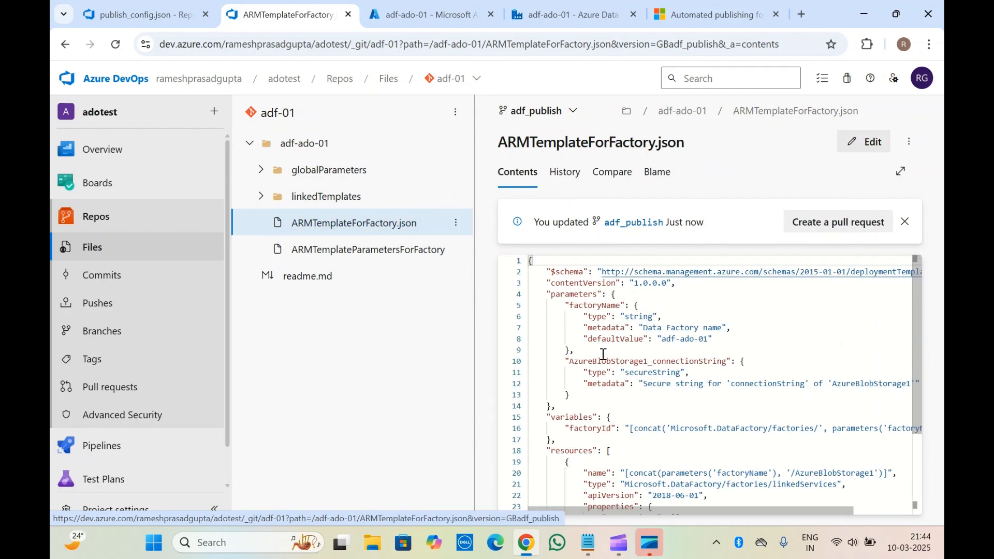
pyautogui.click(357, 255)
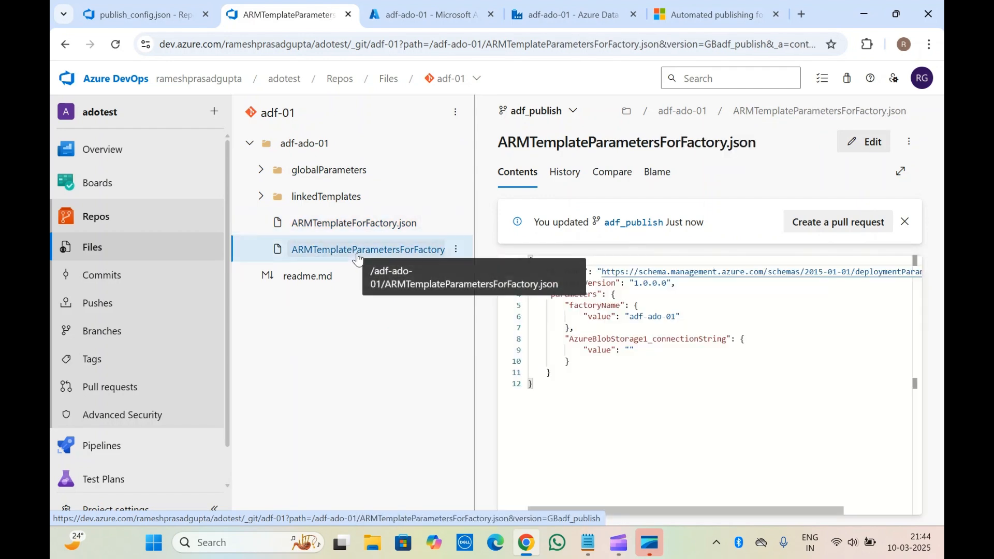
pyautogui.click(612, 370)
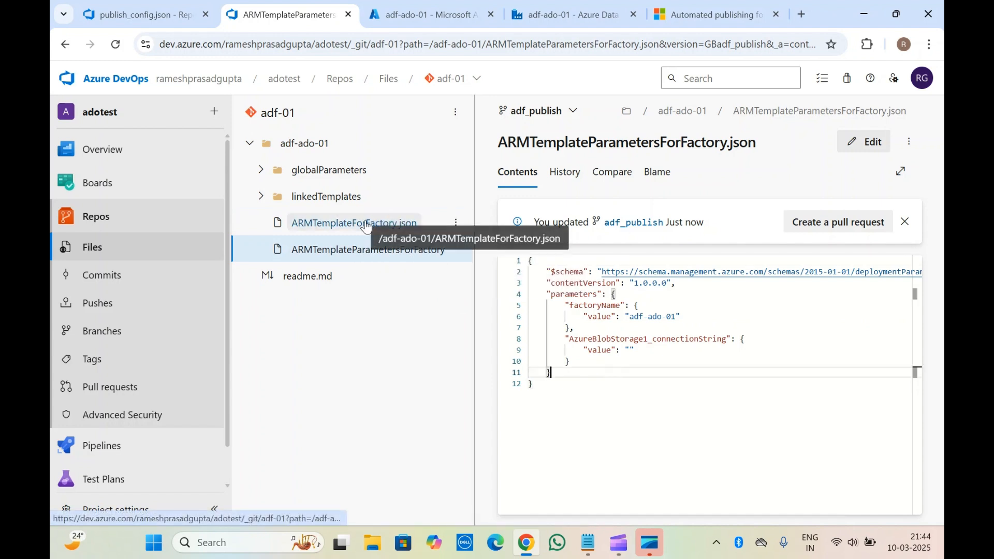
# Revisit the Git configuration in Data Factory, and review the resources in the factory template and the values in its parameters file again.
pyautogui.click(599, 8)
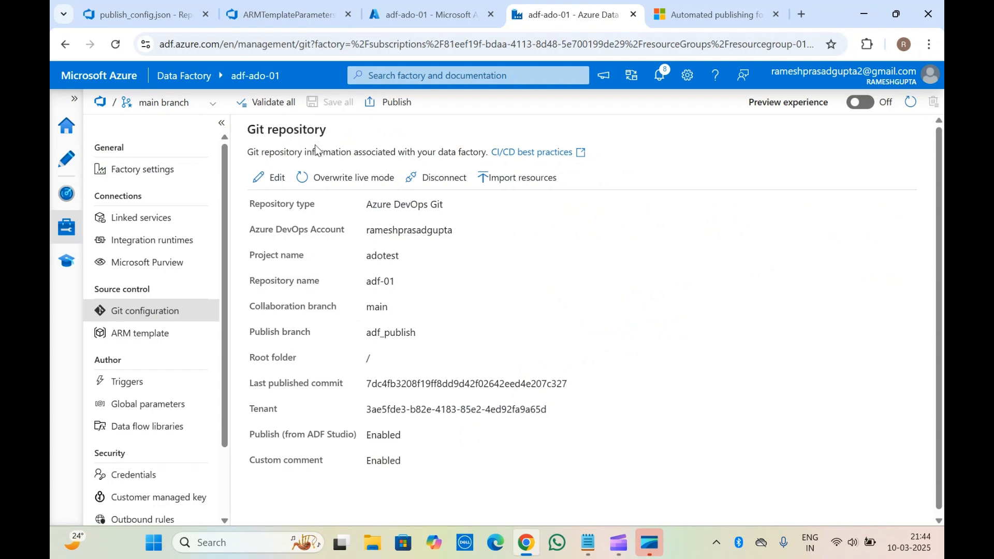
pyautogui.click(287, 15)
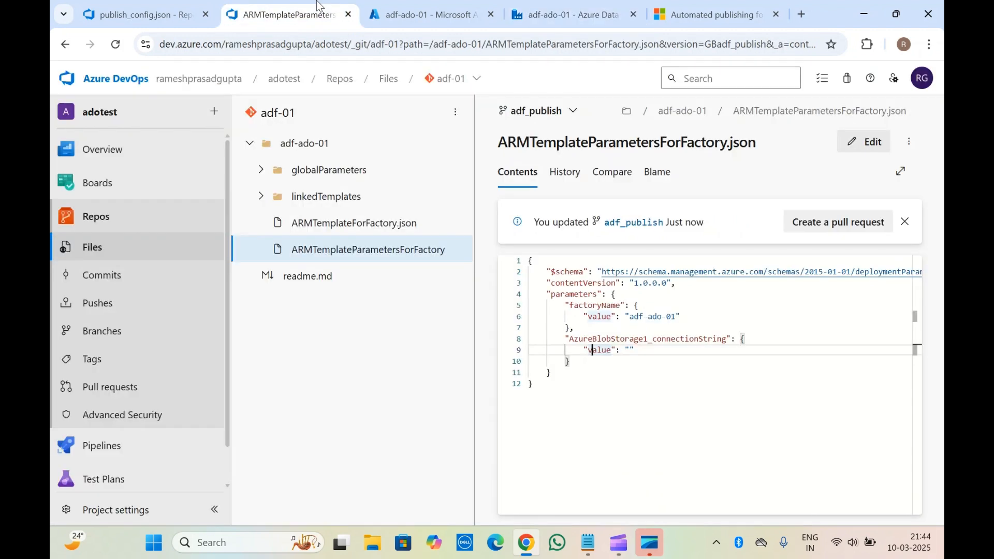
pyautogui.moveTo(352, 223); pyautogui.dragTo(355, 226)
pyautogui.click(355, 225)
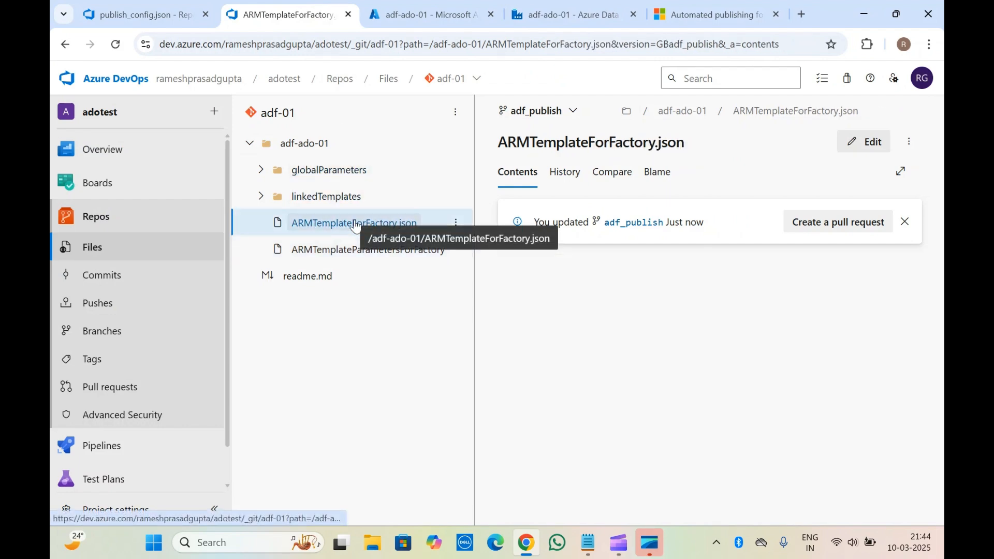
pyautogui.scroll(-3, 598, 296)
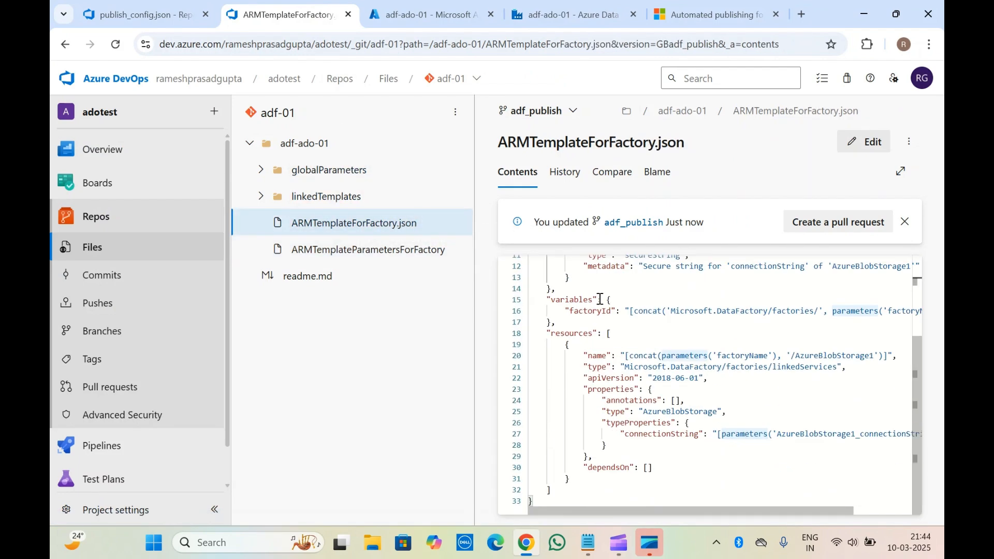
pyautogui.click(380, 250)
pyautogui.click(672, 414)
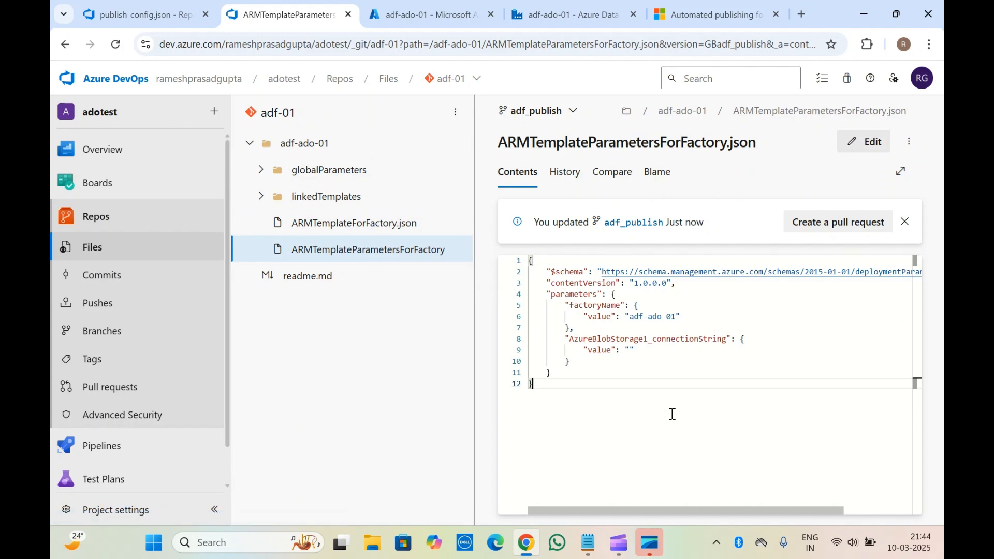
pyautogui.hotkey('ctrl', 'a')
pyautogui.click(566, 316)
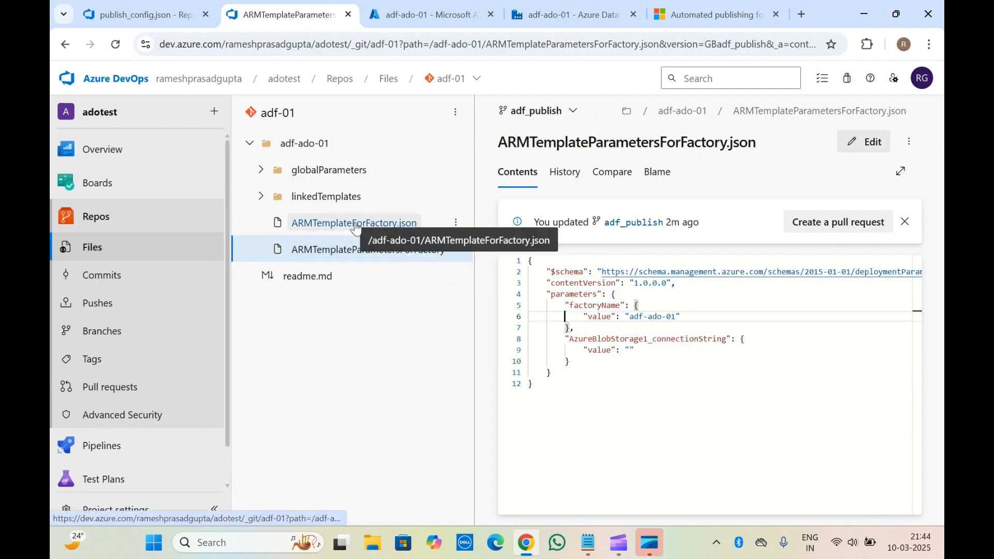
# Examine the factoryName and AzureBlobStorage1_connectionString parameters in ARMTemplateParametersForFactory.json on the adf_publish branch.
pyautogui.hotkey('ctrl', 'a')
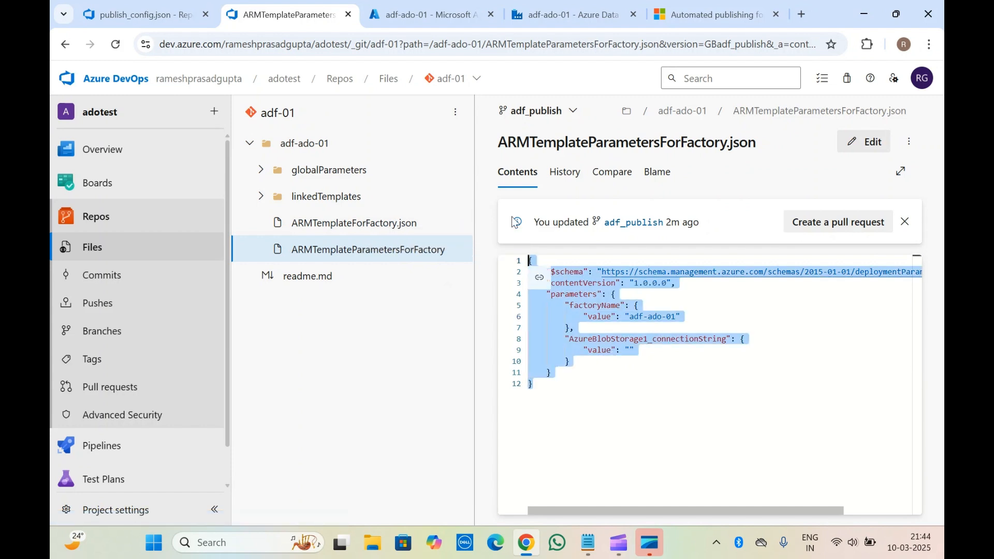
pyautogui.click(583, 350)
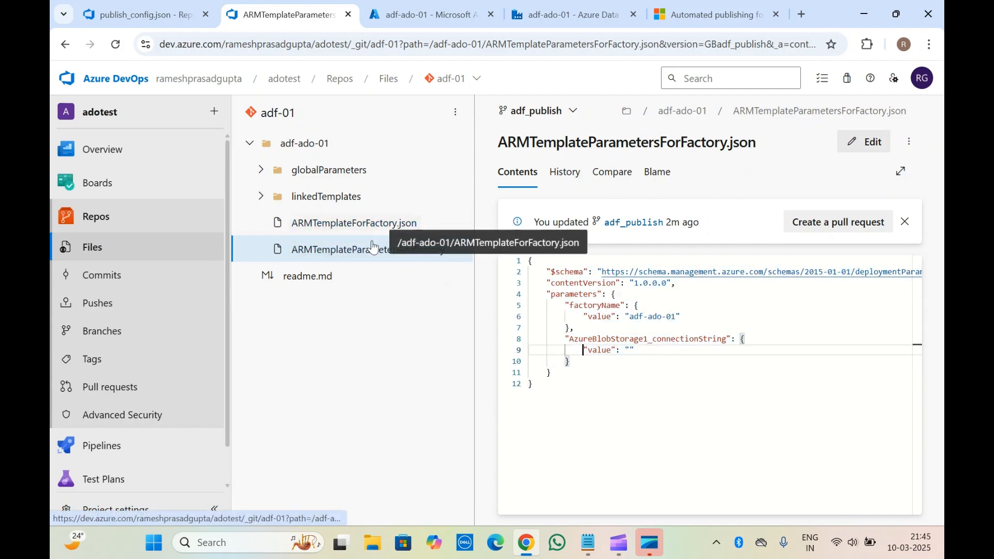
pyautogui.click(548, 388)
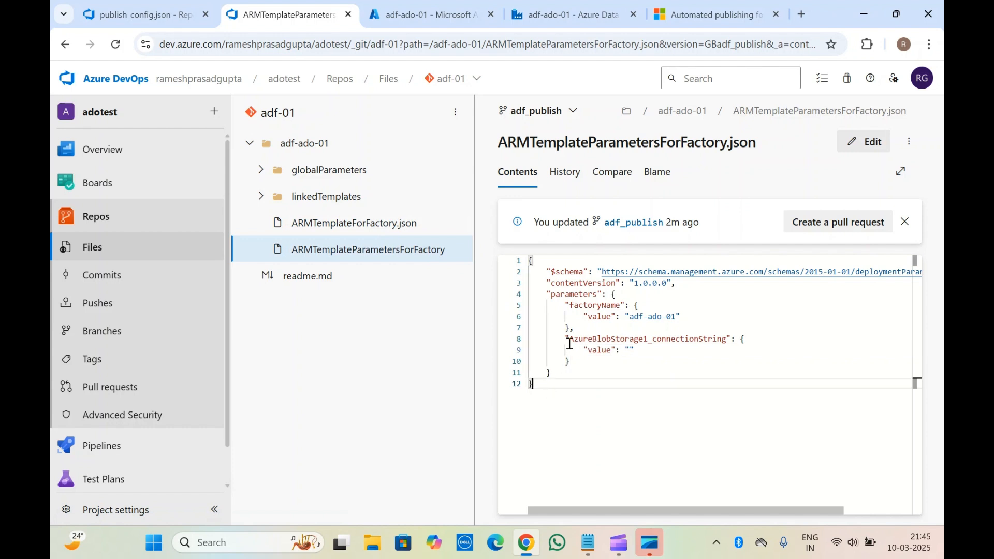
pyautogui.moveTo(569, 339); pyautogui.dragTo(520, 241)
pyautogui.click(595, 381)
pyautogui.moveTo(563, 392); pyautogui.dragTo(538, 139)
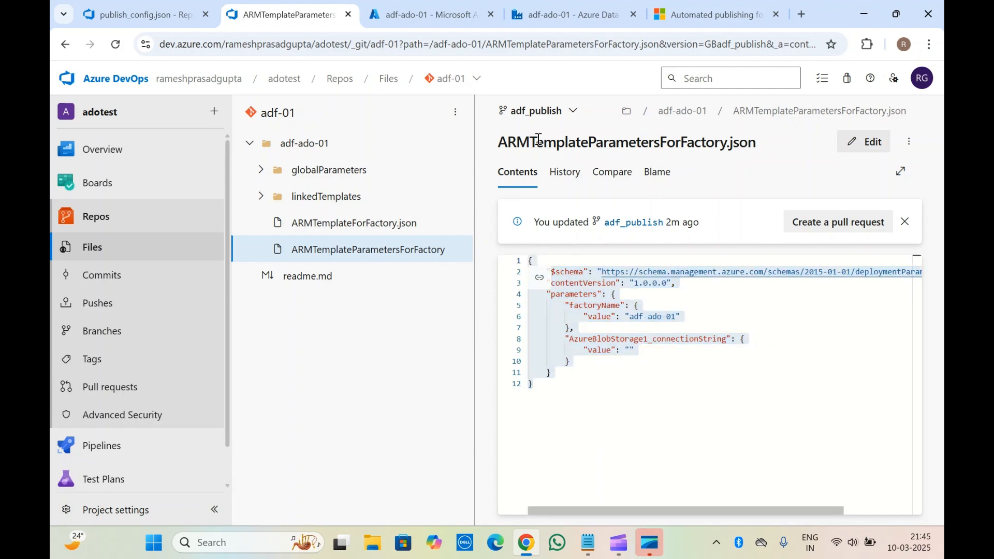
pyautogui.click(565, 316)
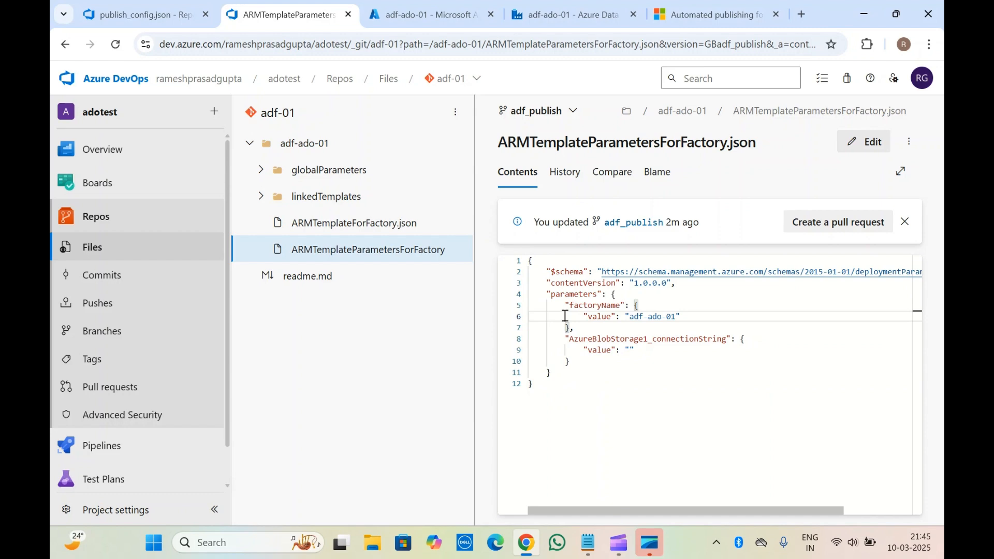
pyautogui.click(555, 363)
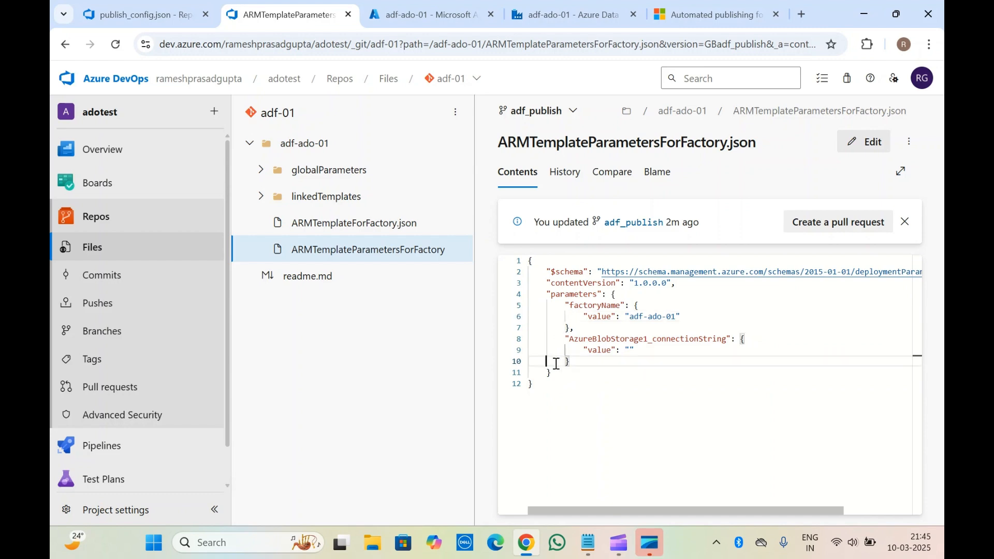
# Review the branch list and Git repository settings in Data Factory, and check the adf-ado-01 overview in the Azure portal.
pyautogui.click(543, 4)
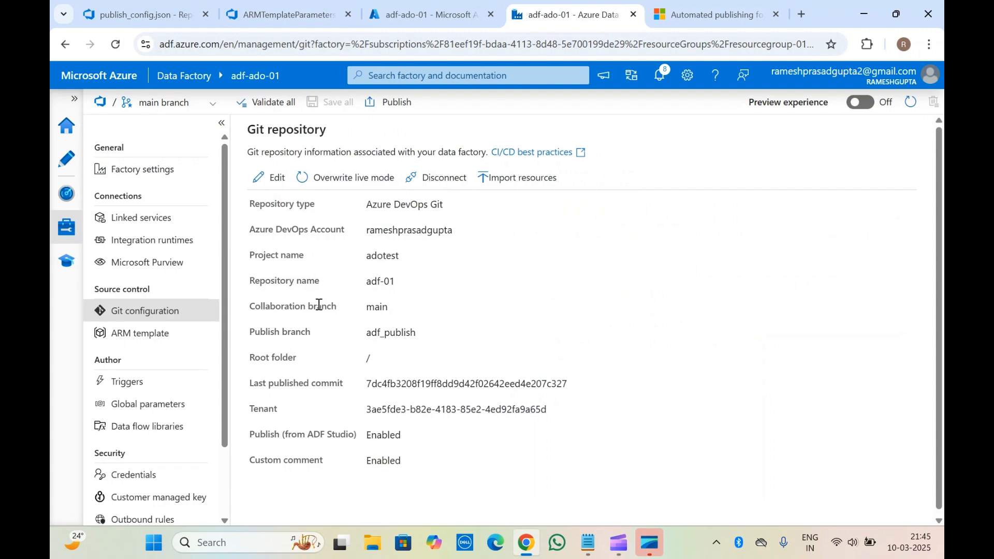
pyautogui.click(169, 102)
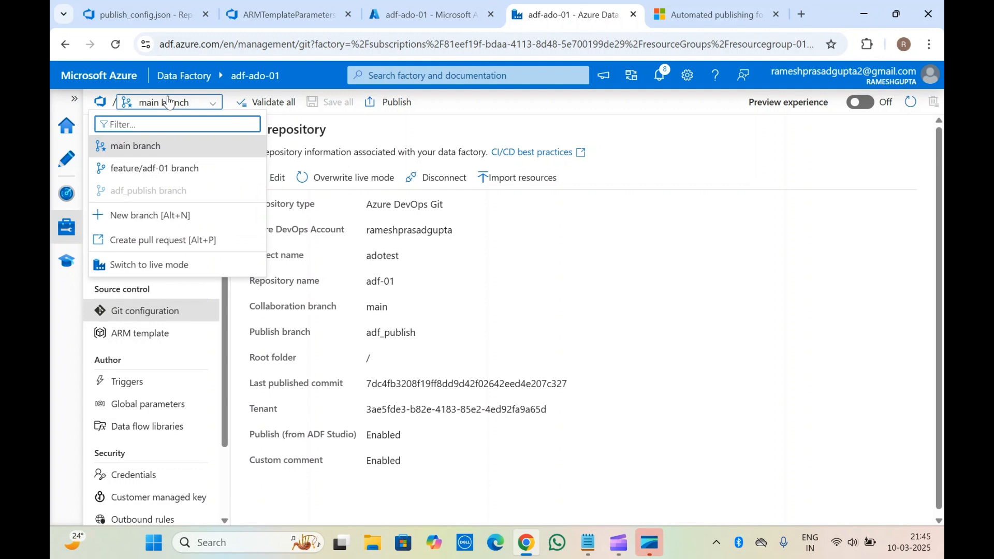
pyautogui.click(352, 286)
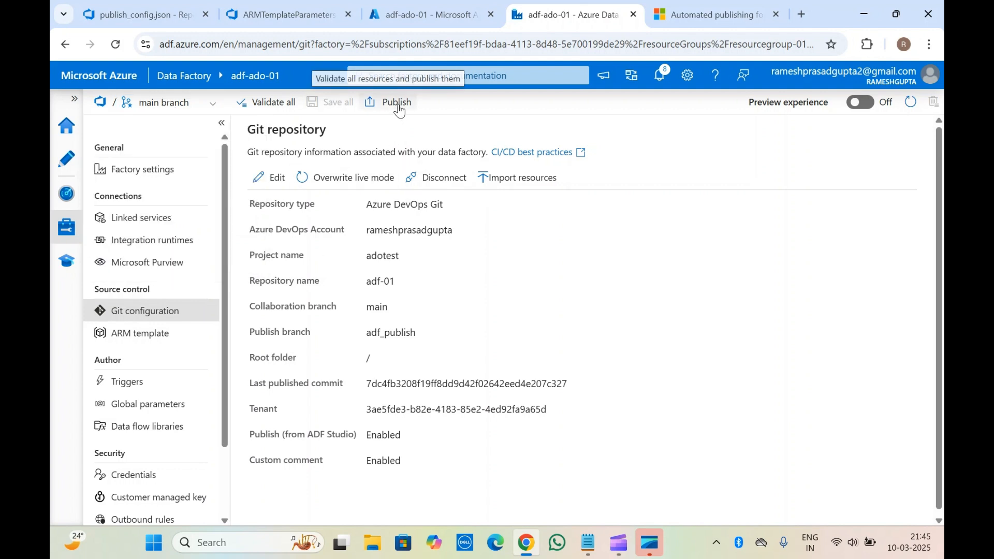
pyautogui.moveTo(248, 131); pyautogui.dragTo(323, 154)
pyautogui.click(324, 154)
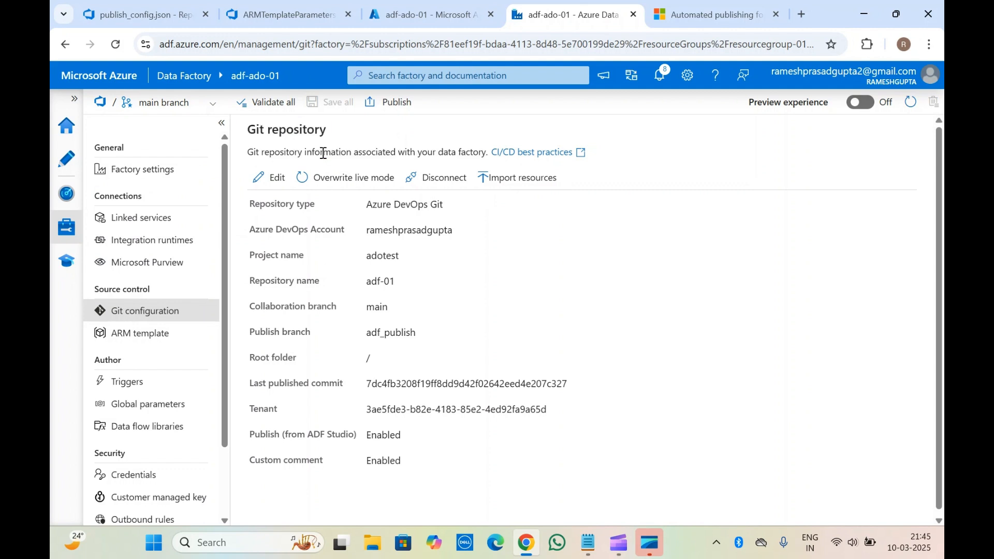
pyautogui.click(412, 6)
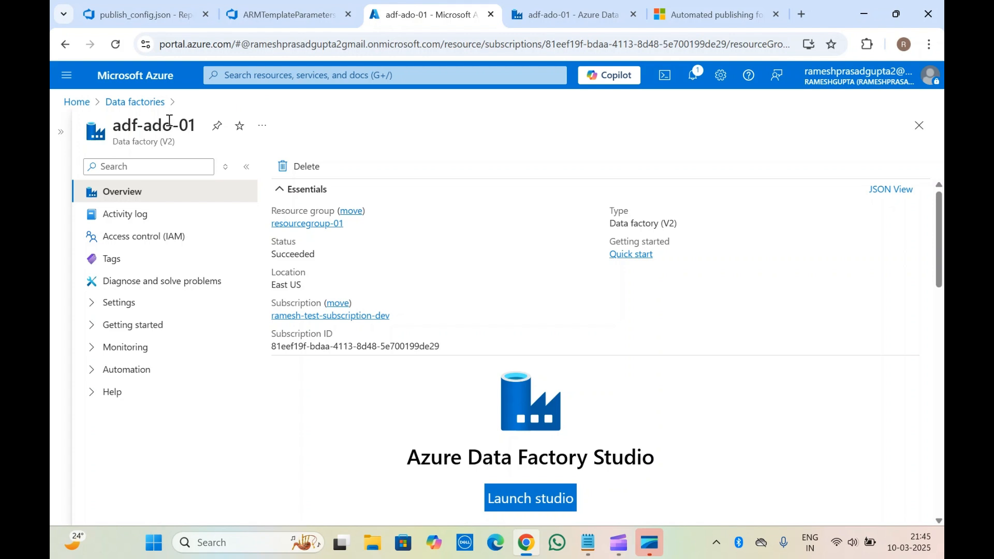
pyautogui.click(550, 4)
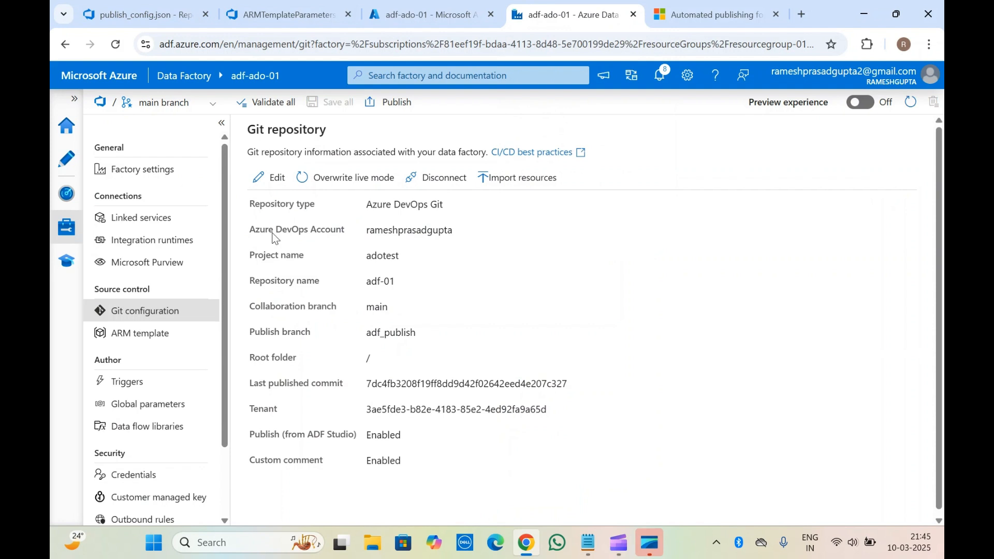
# Recheck the branches available in Data Factory and compare its Git configuration with publish_config.json on the feature/adf-01 branch in Azure DevOps.
pyautogui.click(182, 110)
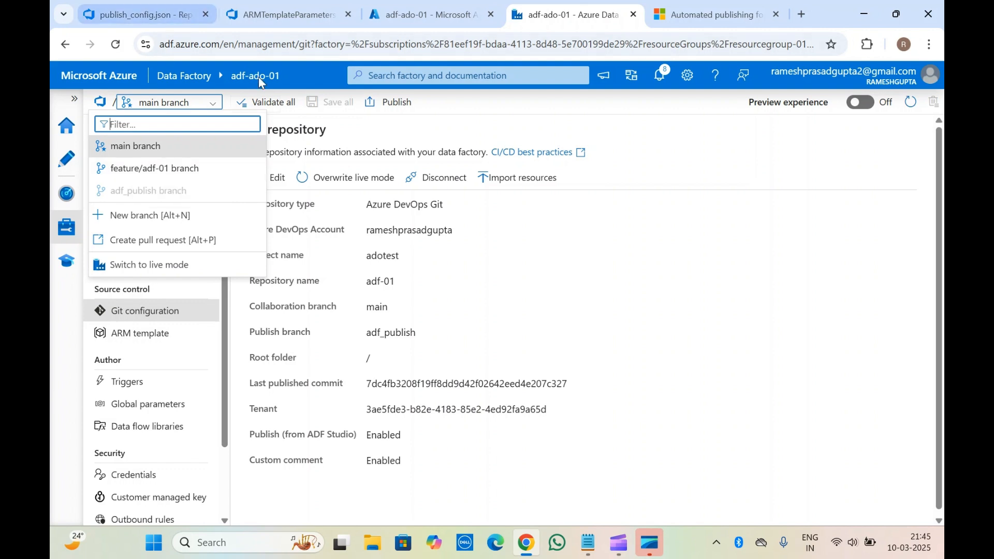
pyautogui.click(311, 149)
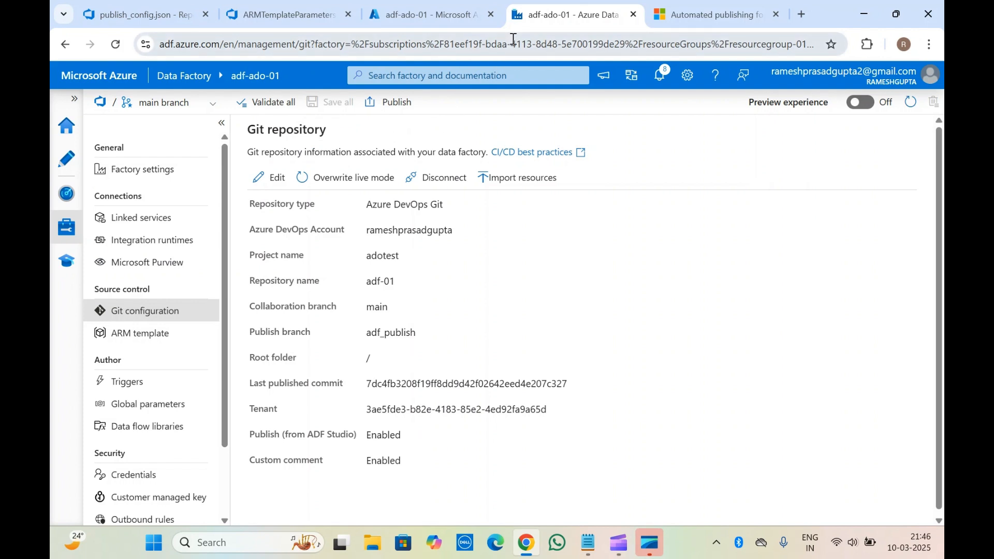
pyautogui.click(139, 5)
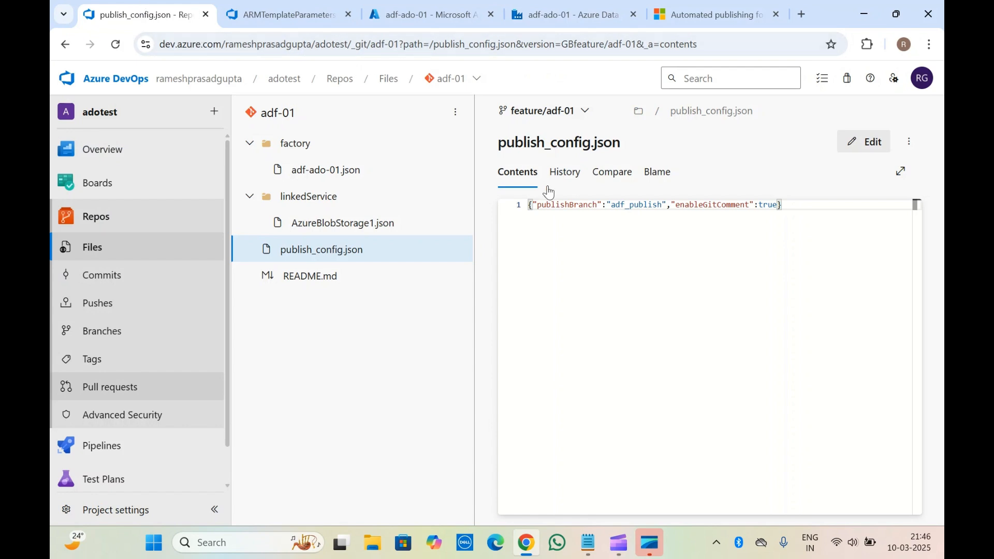
pyautogui.click(561, 7)
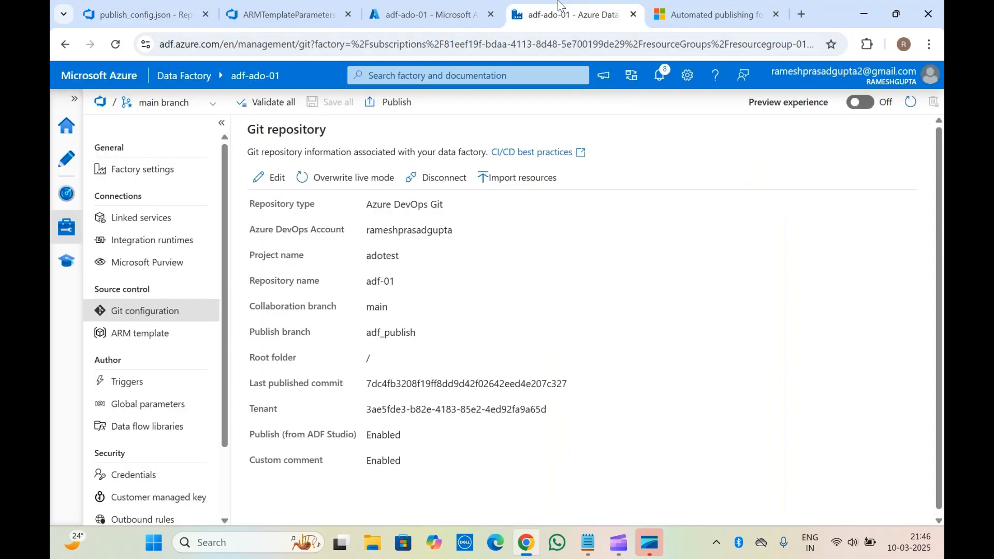